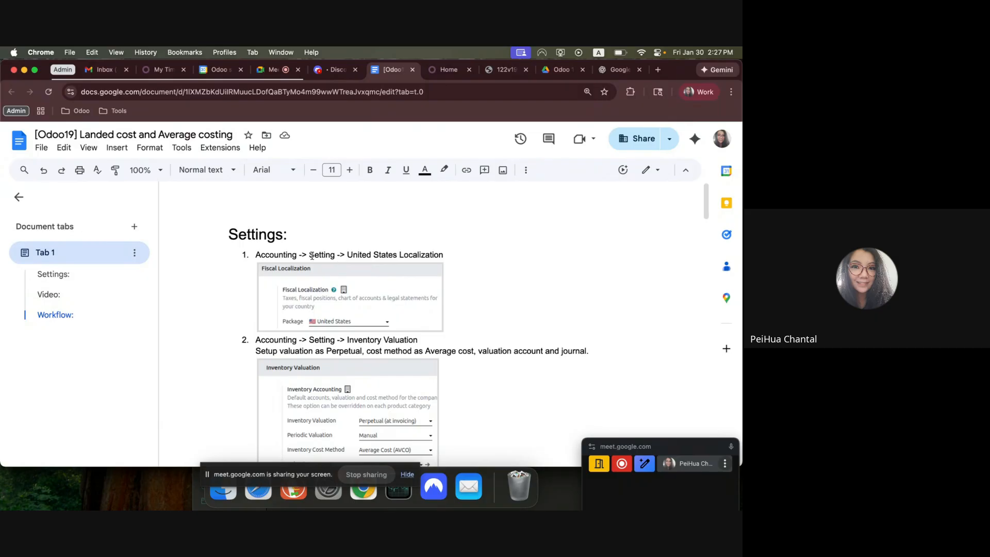
Review the document's Settings instructions on United States localization, inventory valuation and the 11999 Inventory Variation account.
{"action": "left_click_drag", "start_coordinate": [312, 255], "coordinate": [447, 254]}
{"action": "scroll", "coordinate": [464, 356], "scroll_direction": "down", "scroll_amount": 5}
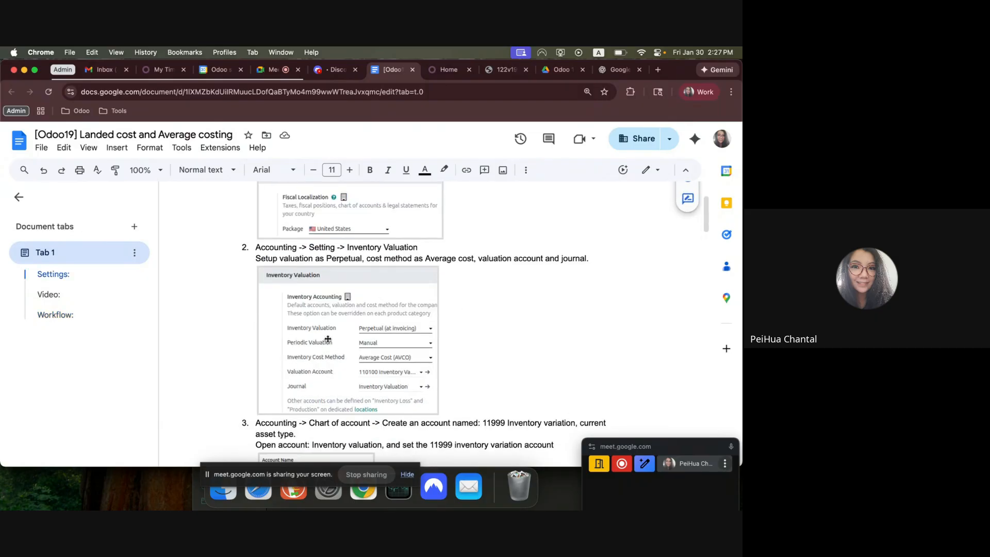
{"action": "scroll", "coordinate": [425, 387], "scroll_direction": "down", "scroll_amount": 1}
{"action": "scroll", "coordinate": [425, 387], "scroll_direction": "up", "scroll_amount": 2}
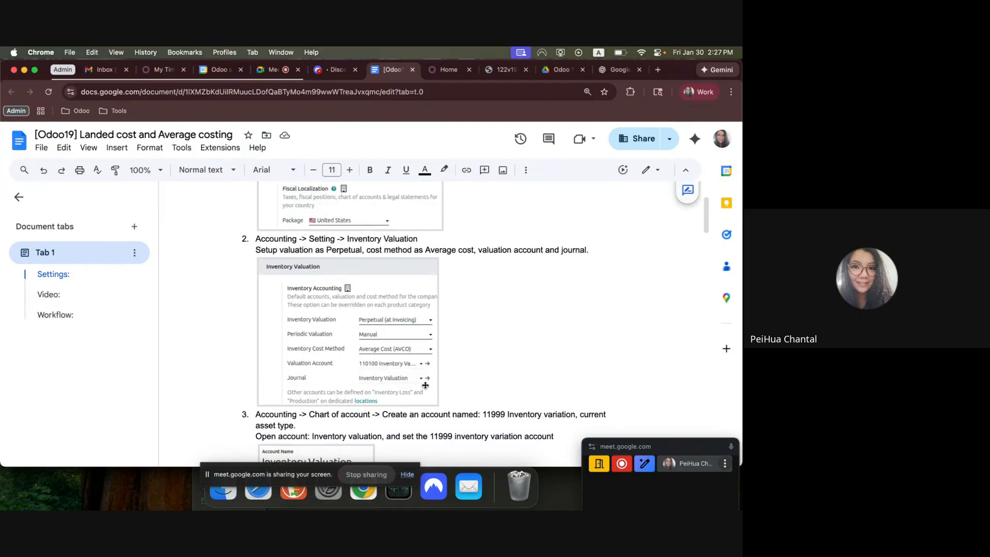
{"action": "scroll", "coordinate": [425, 387], "scroll_direction": "down", "scroll_amount": 4}
{"action": "scroll", "coordinate": [426, 386], "scroll_direction": "down", "scroll_amount": 1}
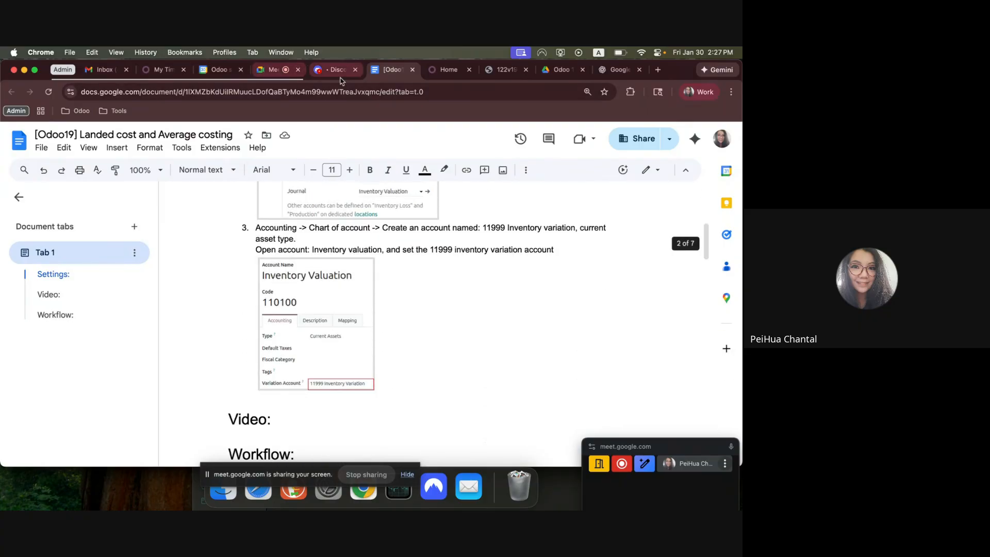
Switch to Odoo, open the Accounting settings and locate the Inventory Valuation section.
{"action": "left_click", "coordinate": [447, 70]}
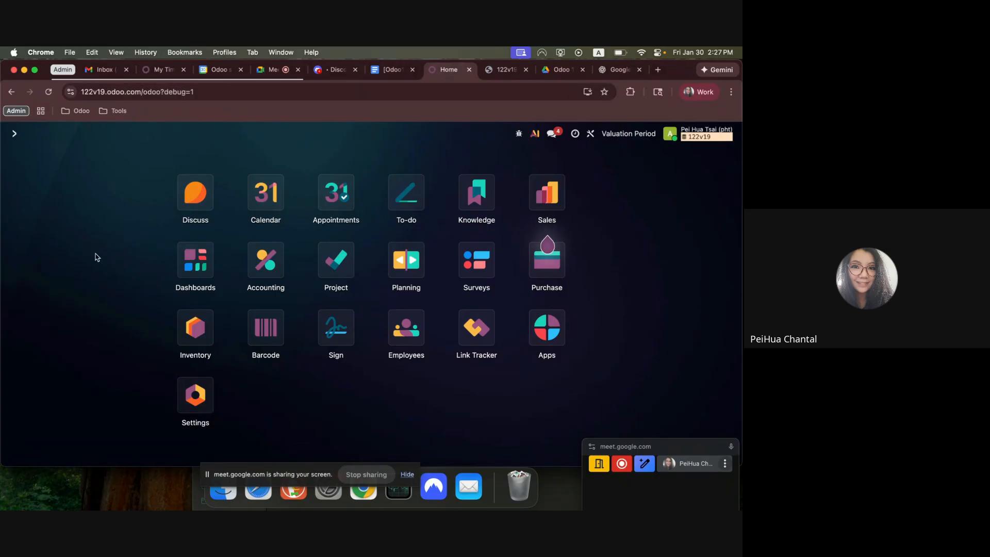
{"action": "left_click", "coordinate": [256, 268]}
{"action": "left_click", "coordinate": [361, 133]}
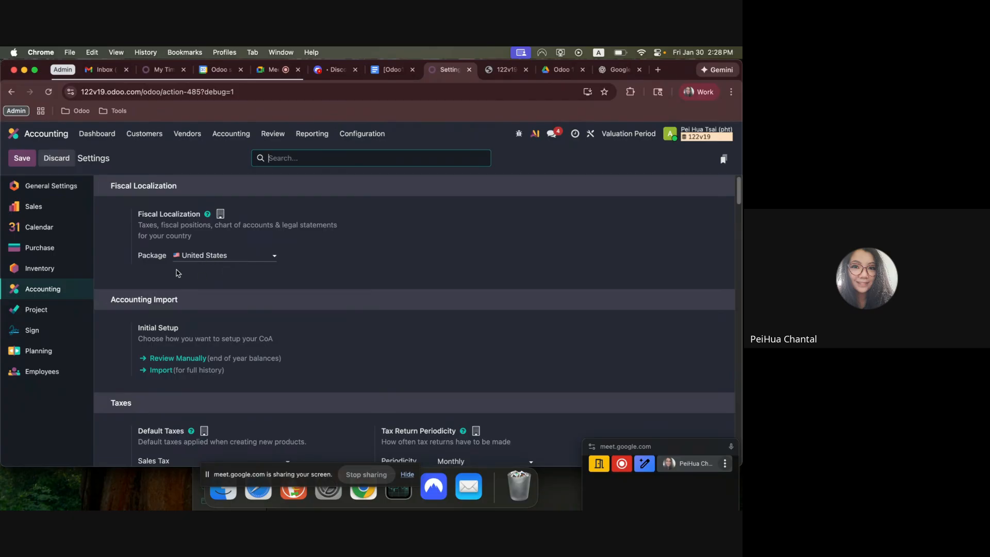
{"action": "scroll", "coordinate": [279, 380], "scroll_direction": "down", "scroll_amount": 15}
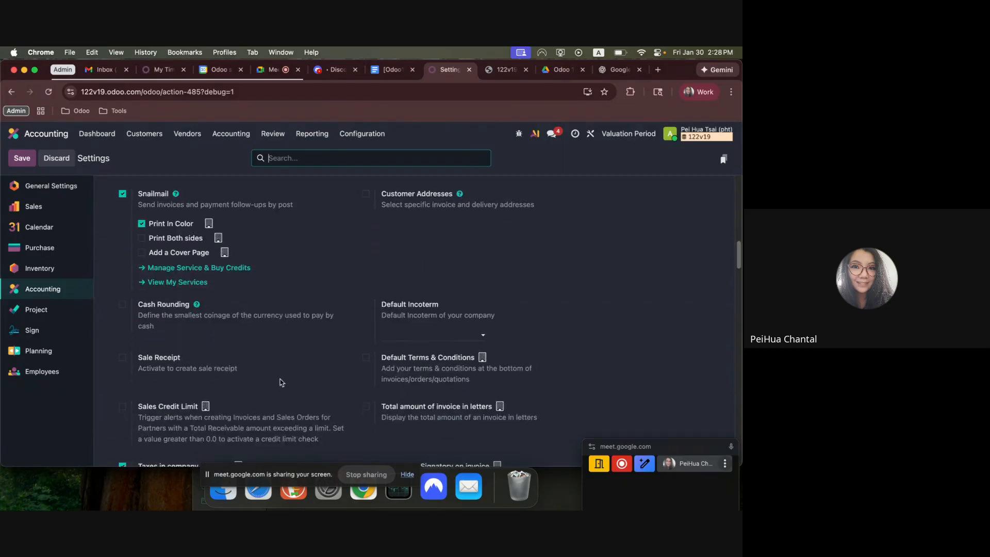
{"action": "scroll", "coordinate": [283, 383], "scroll_direction": "down", "scroll_amount": 15}
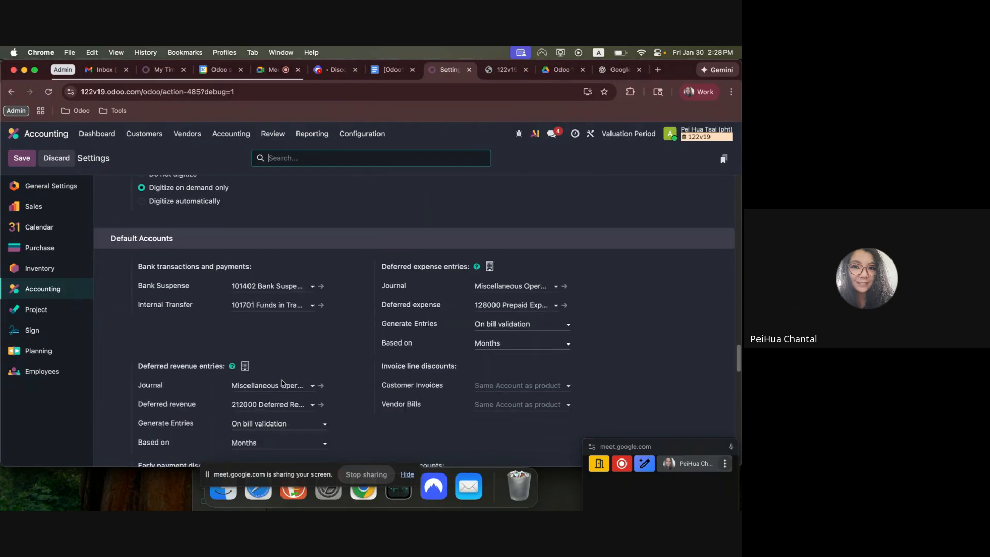
{"action": "scroll", "coordinate": [283, 384], "scroll_direction": "down", "scroll_amount": 5}
{"action": "scroll", "coordinate": [267, 369], "scroll_direction": "up", "scroll_amount": 2}
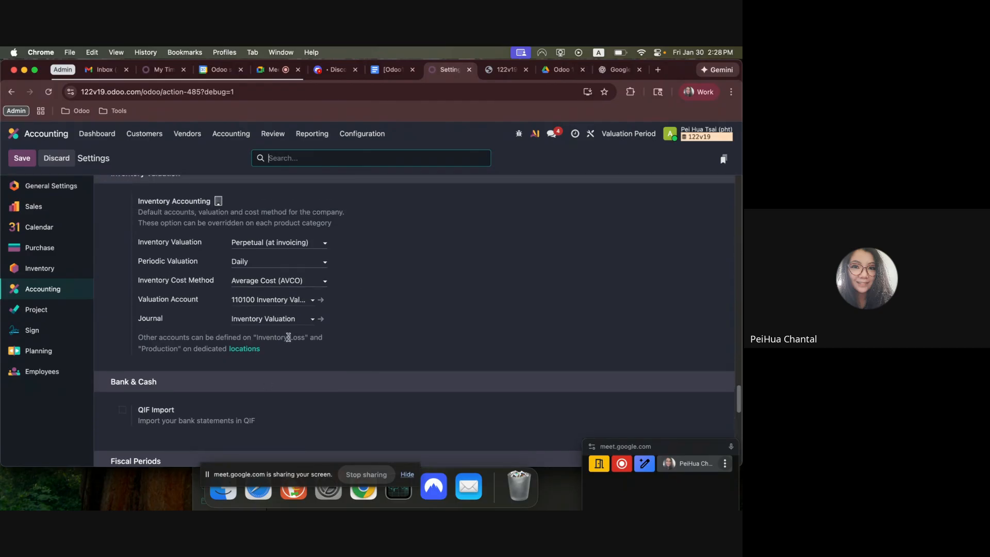
Review the available options for Inventory Valuation and Periodic Valuation, leaving the settings as they are.
{"action": "left_click", "coordinate": [288, 242]}
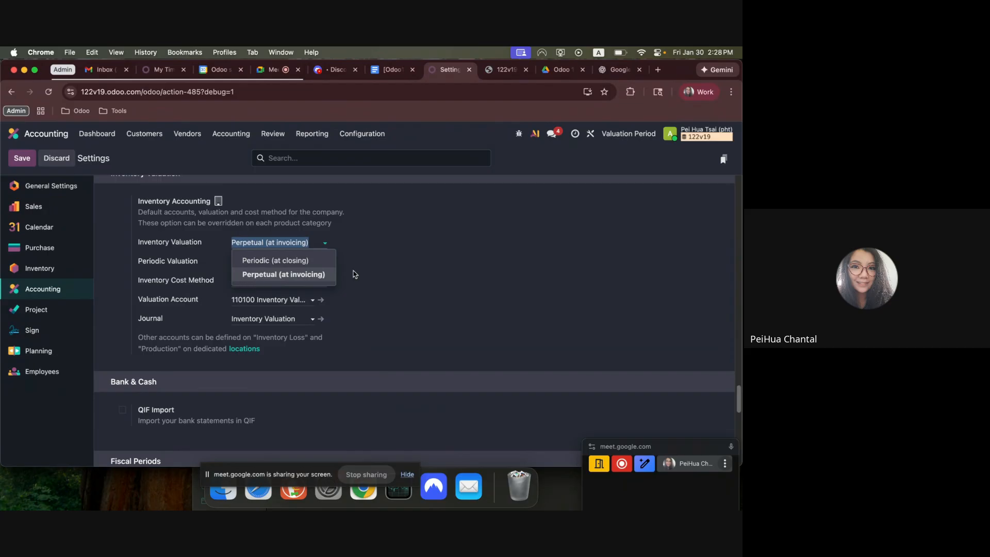
{"action": "left_click", "coordinate": [416, 278]}
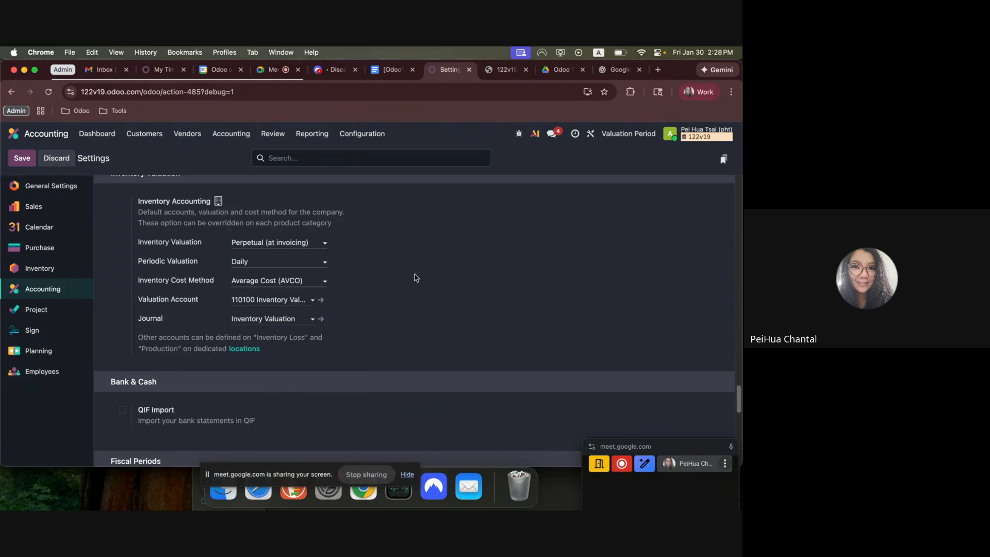
{"action": "left_click", "coordinate": [263, 264]}
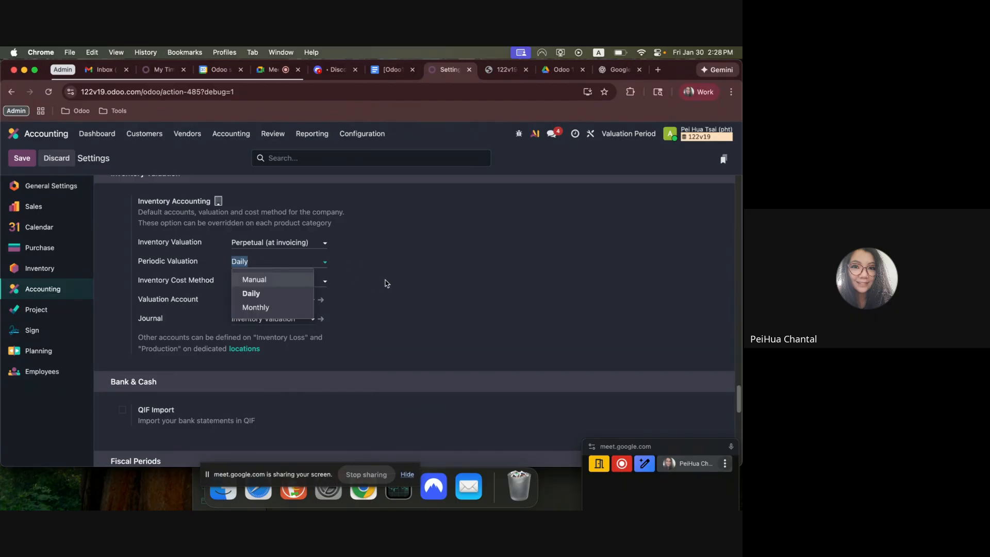
{"action": "left_click", "coordinate": [412, 288]}
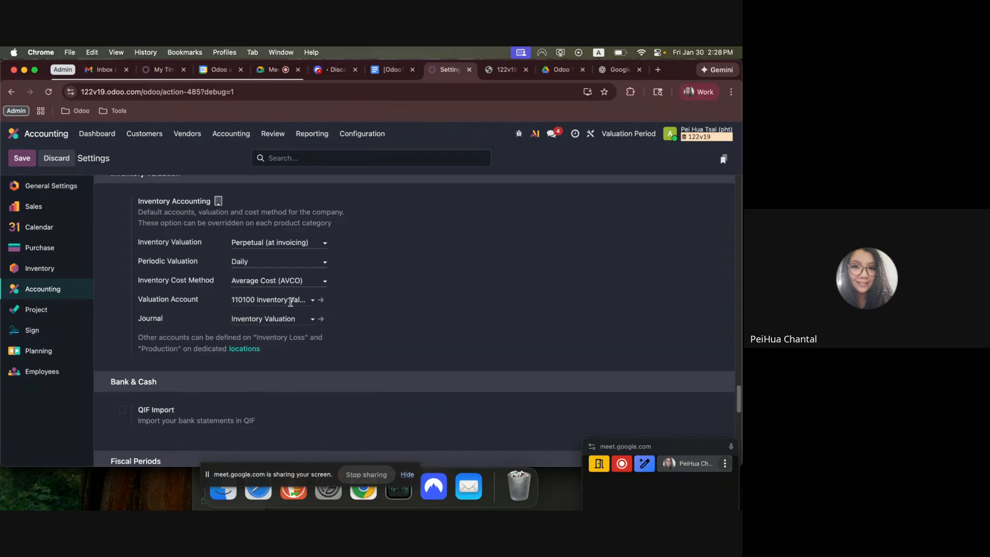
Open the Chart of Accounts and search the accounts for 1199.
{"action": "left_click", "coordinate": [367, 135]}
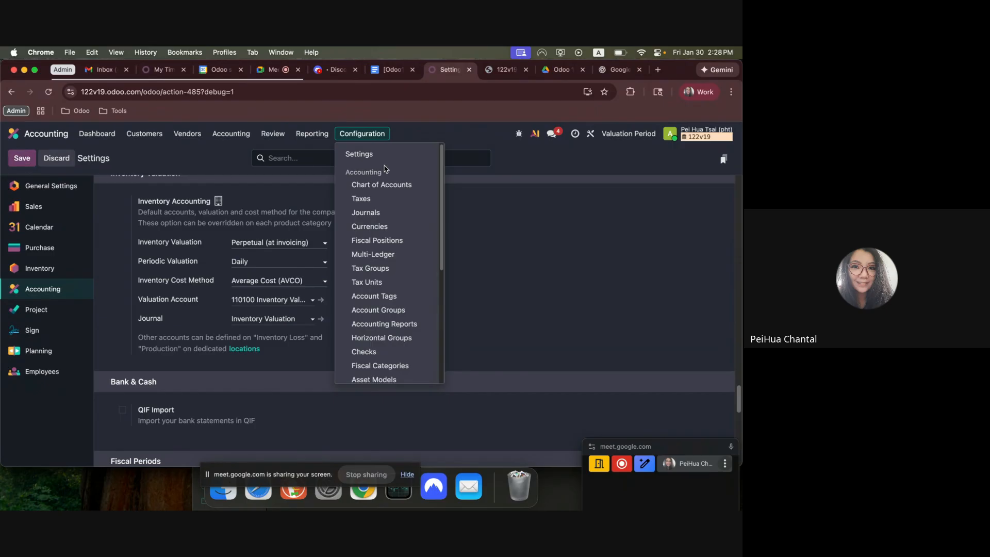
{"action": "left_click", "coordinate": [385, 187]}
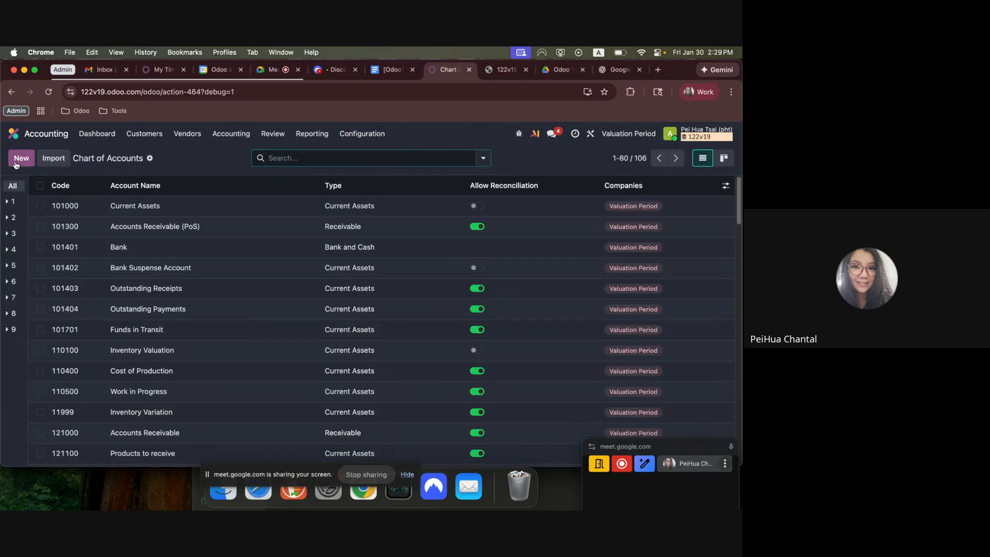
{"action": "left_click", "coordinate": [21, 158]}
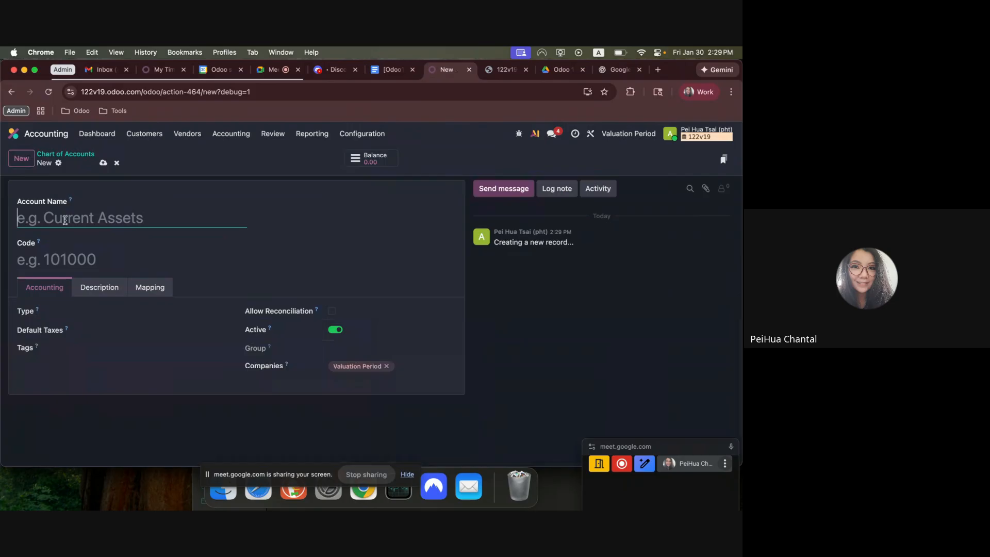
{"action": "left_click", "coordinate": [117, 163]}
{"action": "type", "text": "1199"}
{"action": "key", "text": "Return"}
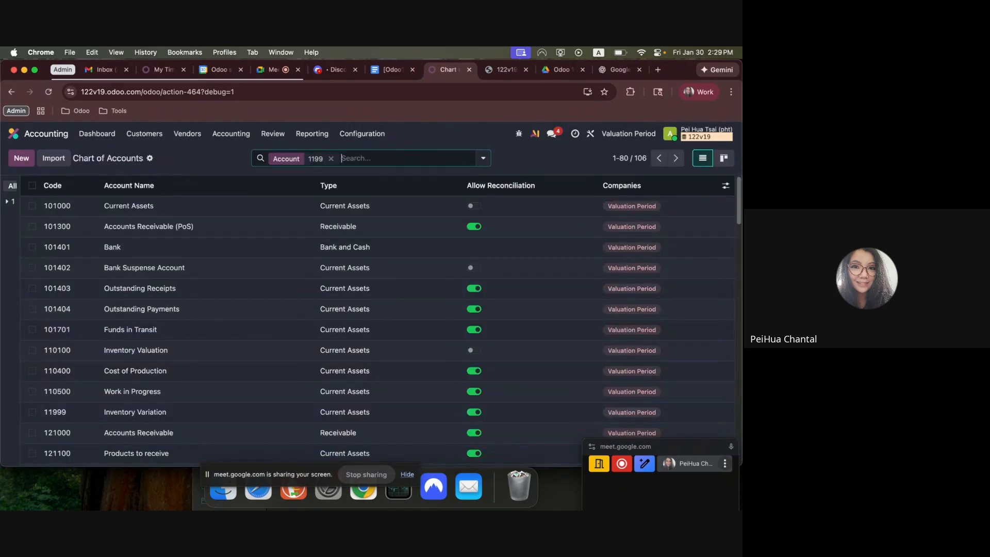
Open the Inventory Variation account and check its account name and code.
{"action": "left_click", "coordinate": [202, 215]}
{"action": "left_click_drag", "start_coordinate": [165, 217], "coordinate": [16, 223]}
{"action": "left_click_drag", "start_coordinate": [68, 258], "coordinate": [1, 262]}
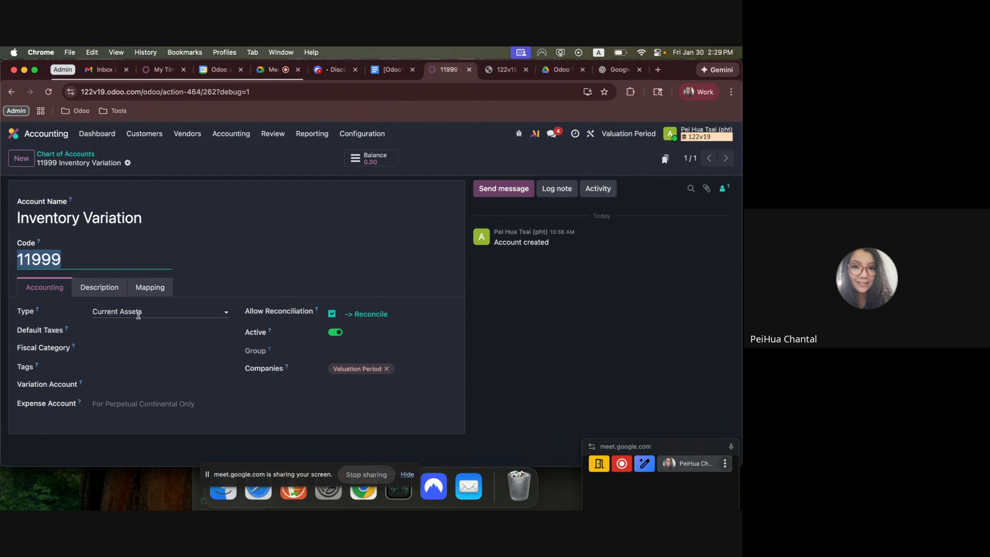
Return to the Chart of Accounts, clear the current filter and search the accounts for "inven".
{"action": "left_click", "coordinate": [64, 154]}
{"action": "left_click", "coordinate": [331, 159]}
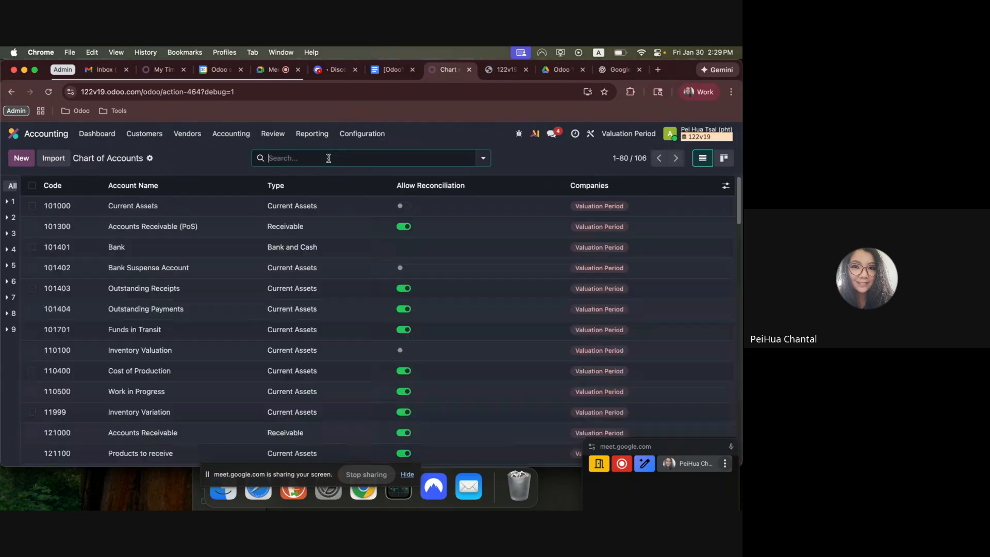
{"action": "type", "text": "invne"}
{"action": "key", "text": "Return"}
{"action": "key", "text": "BackSpace"}
{"action": "type", "text": "inven"}
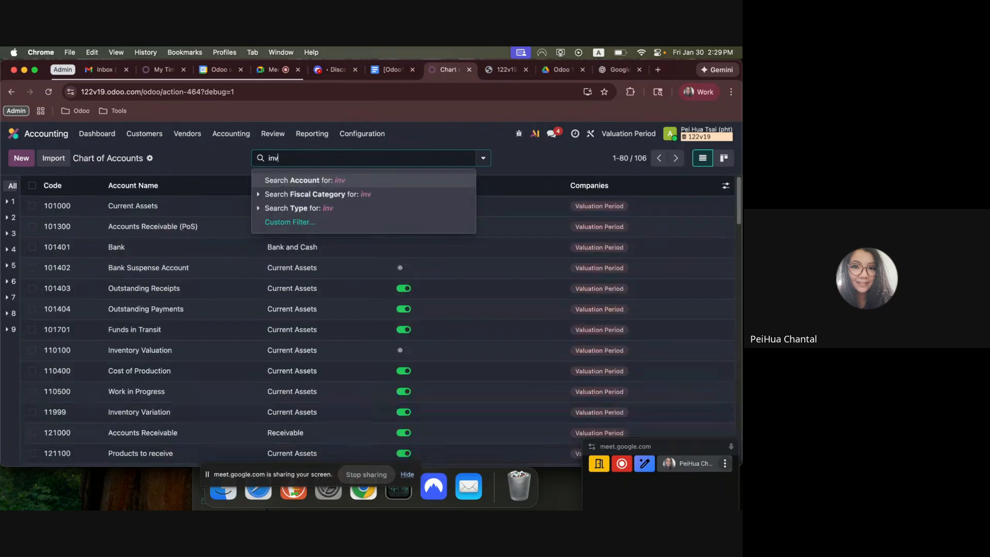
{"action": "key", "text": "Return"}
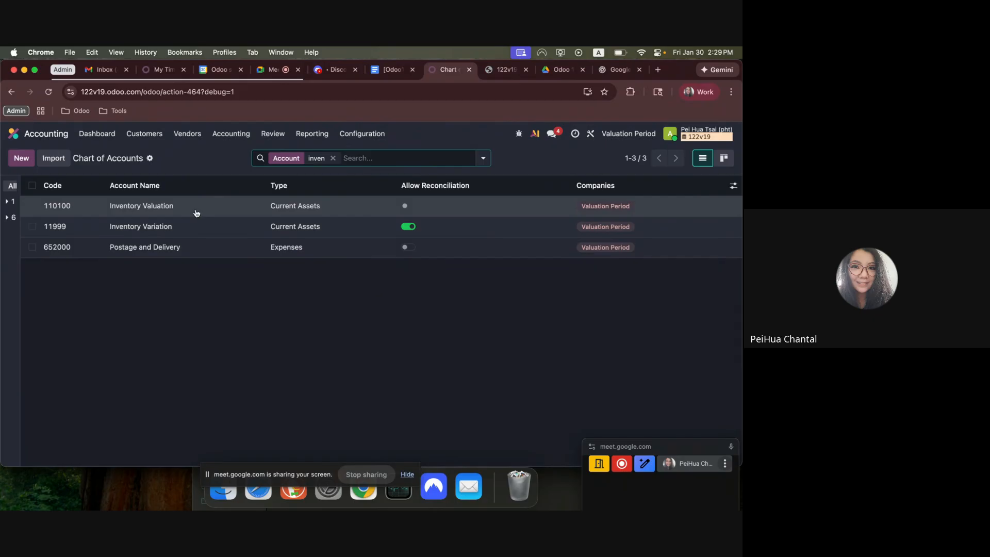
Check the variation account set on the Inventory Valuation account, then go back to the Odoo home screen.
{"action": "left_click", "coordinate": [196, 213]}
{"action": "left_click", "coordinate": [173, 385]}
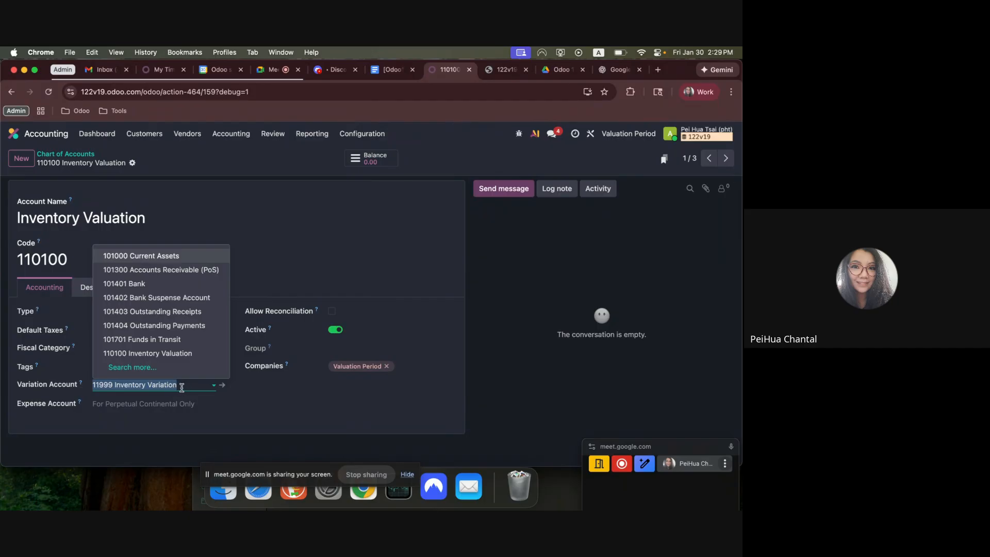
{"action": "left_click", "coordinate": [311, 407]}
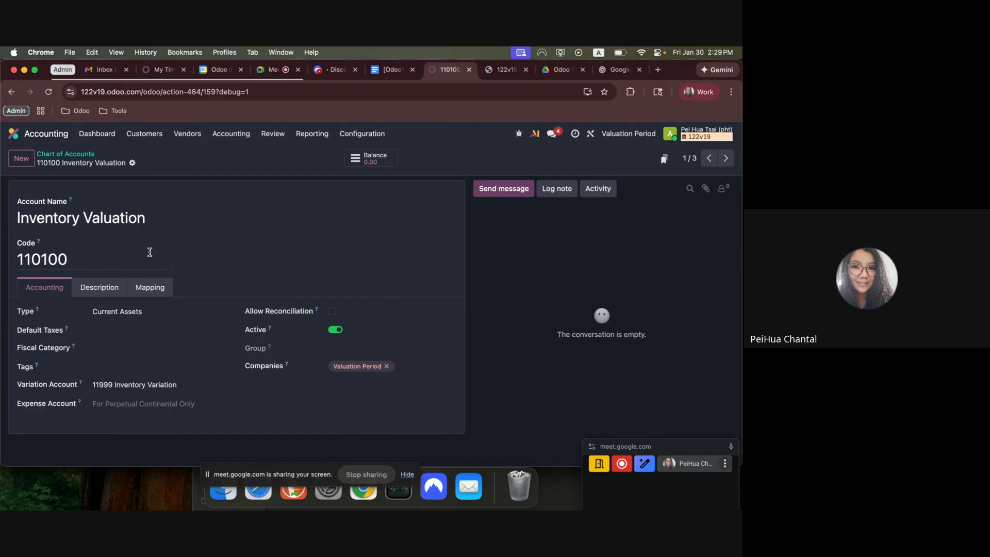
{"action": "left_click", "coordinate": [85, 155]}
{"action": "left_click", "coordinate": [48, 135]}
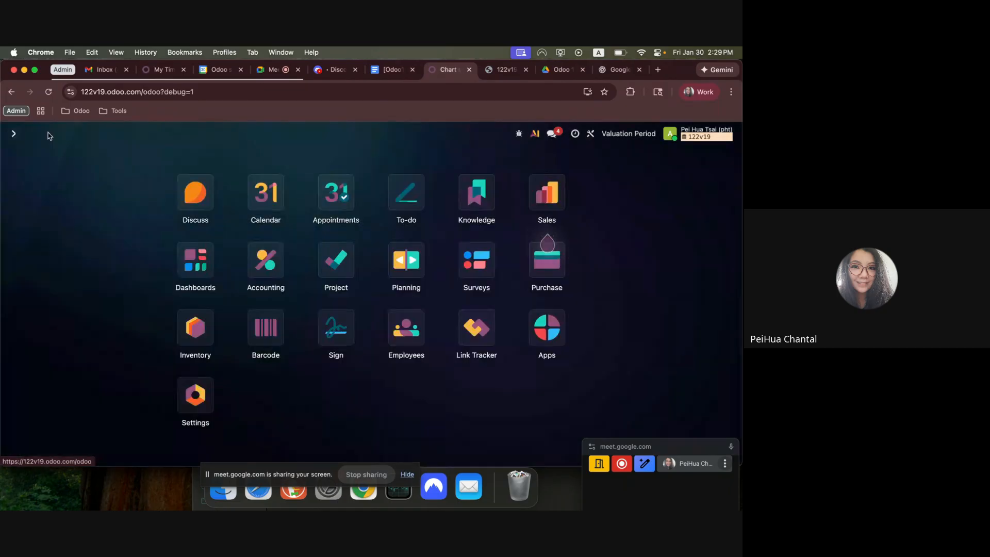
In the Google Docs instructions, collapse the Settings section and highlight the workflow line about Product A1's existing quantity and cost.
{"action": "left_click", "coordinate": [389, 70]}
{"action": "scroll", "coordinate": [223, 202], "scroll_direction": "up", "scroll_amount": 10}
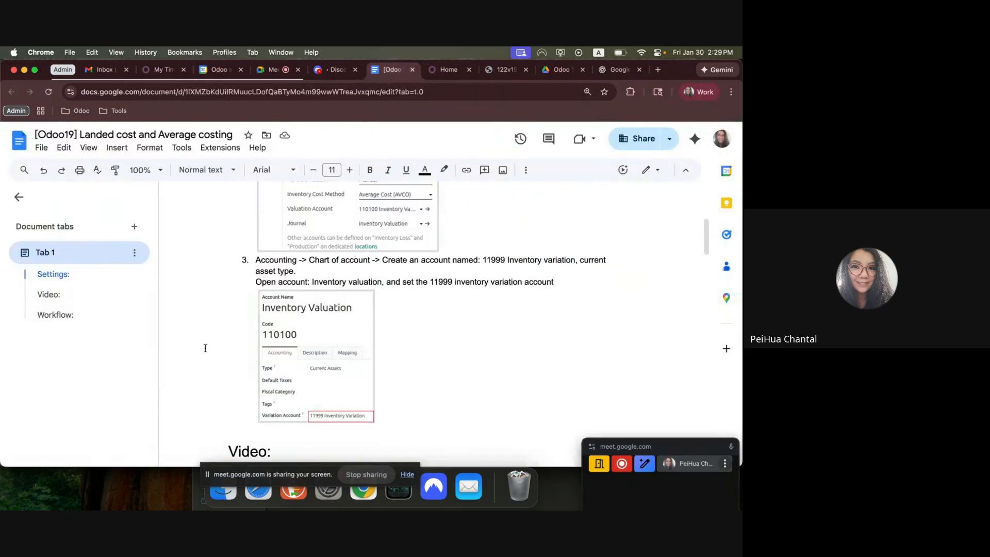
{"action": "left_click", "coordinate": [218, 205]}
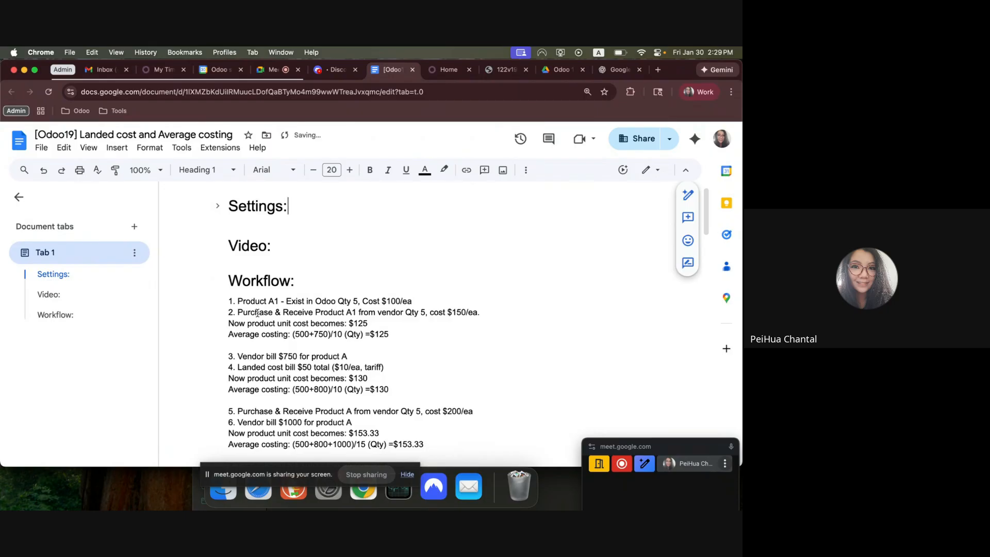
{"action": "left_click_drag", "start_coordinate": [255, 301], "coordinate": [429, 301]}
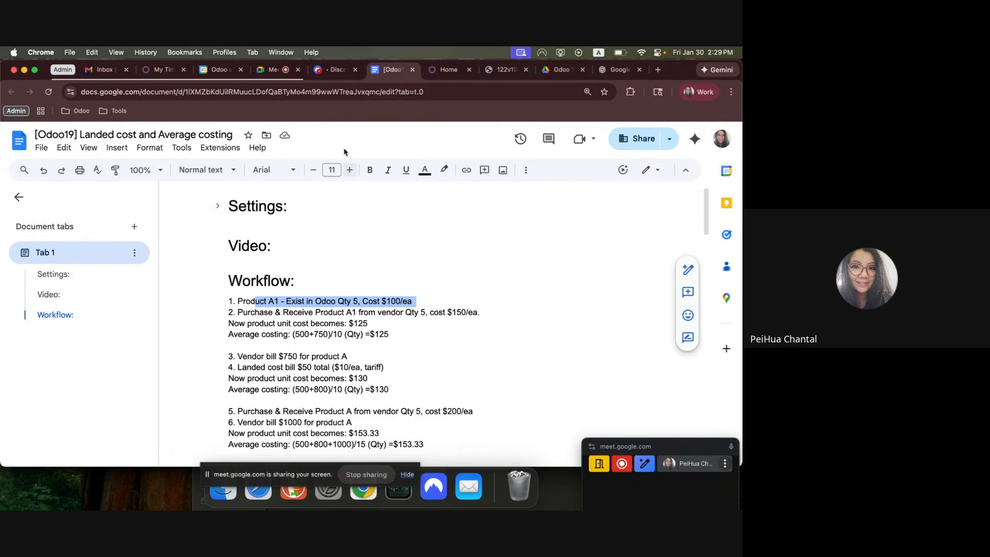
Switch to Odoo, find and open Product A1 in the product list, and set its cost to $100.
{"action": "left_click", "coordinate": [439, 71]}
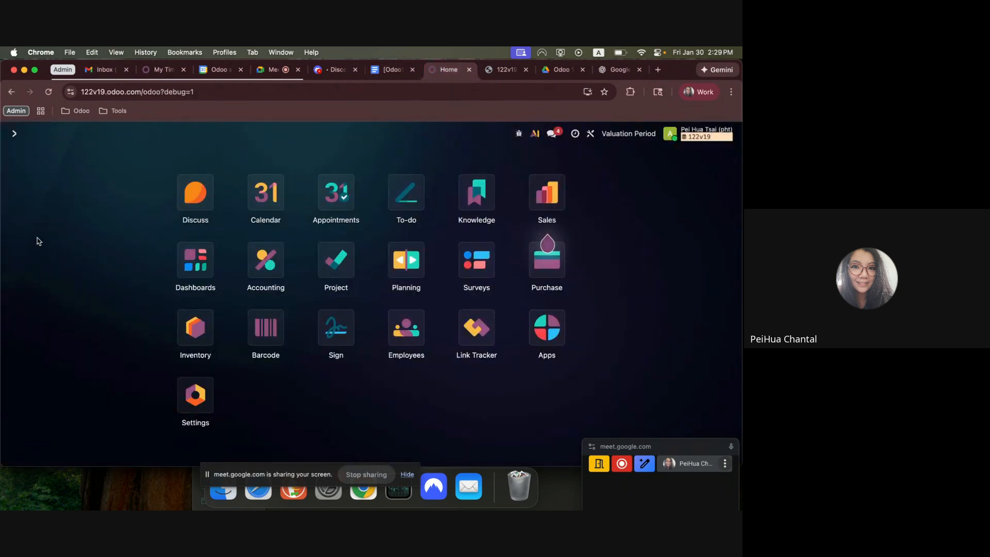
{"action": "type", "text": "prod"}
{"action": "key", "text": "Return"}
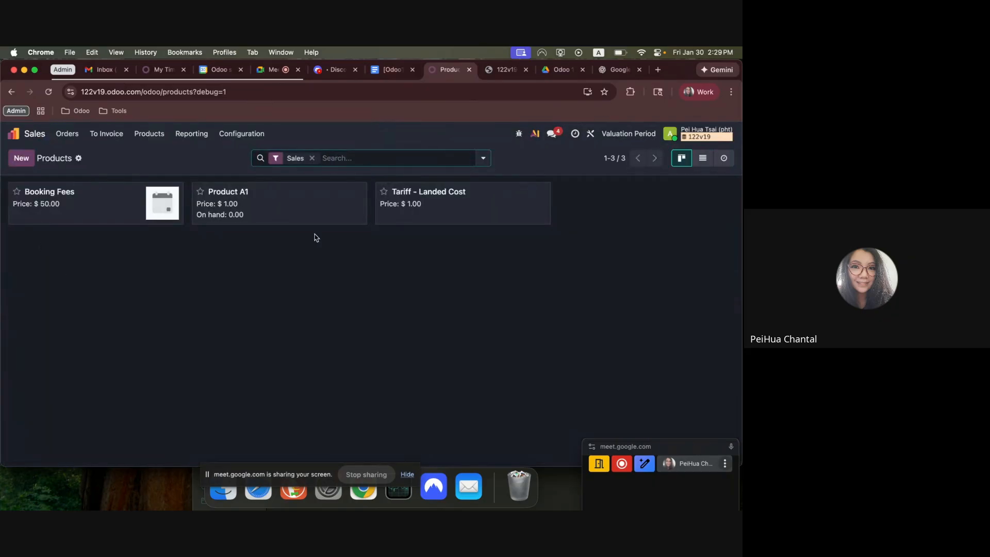
{"action": "left_click", "coordinate": [309, 206]}
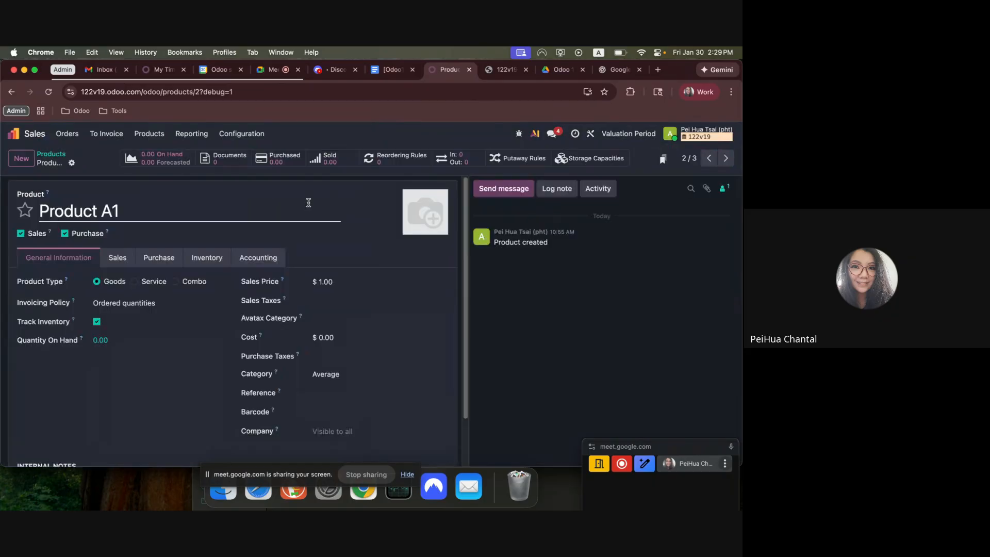
{"action": "left_click", "coordinate": [333, 337]}
{"action": "type", "text": "100"}
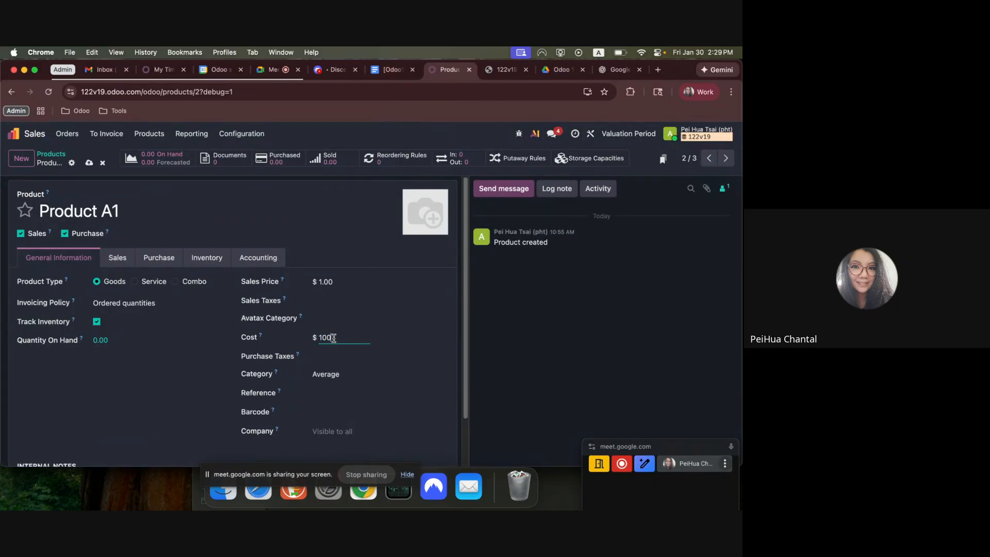
{"action": "left_click", "coordinate": [90, 163]}
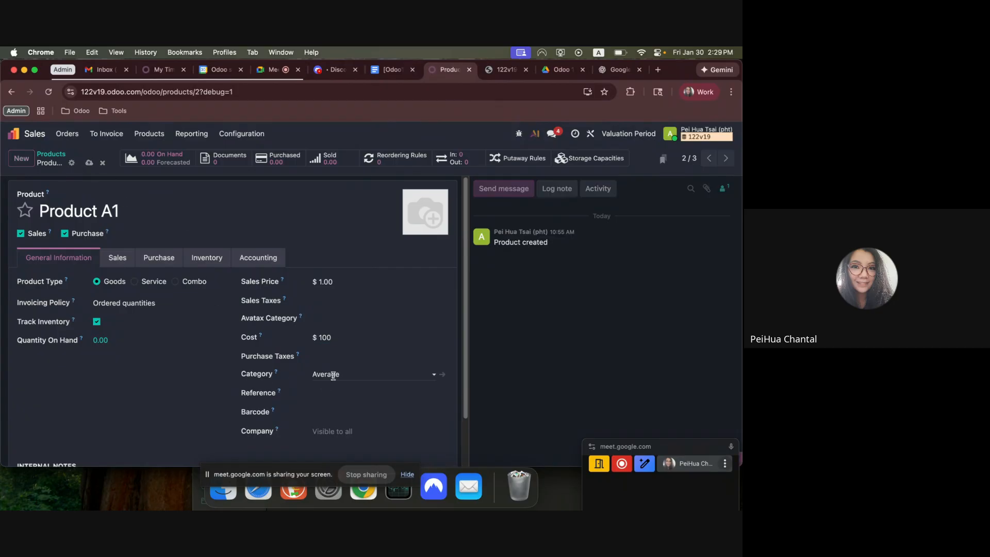
Open Product A1's Average category, review its costing method and inventory valuation options, and return to the product.
{"action": "left_click", "coordinate": [442, 375]}
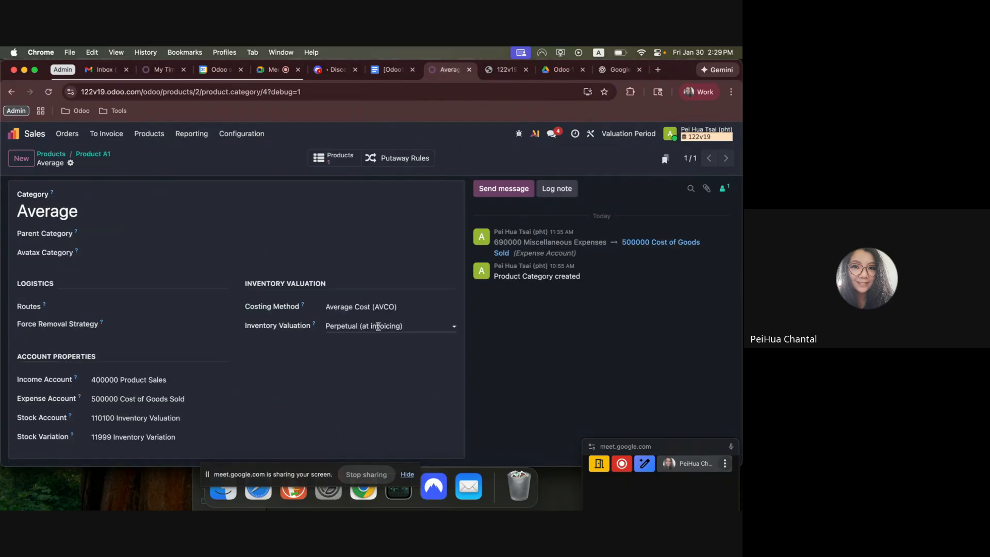
{"action": "left_click", "coordinate": [361, 325]}
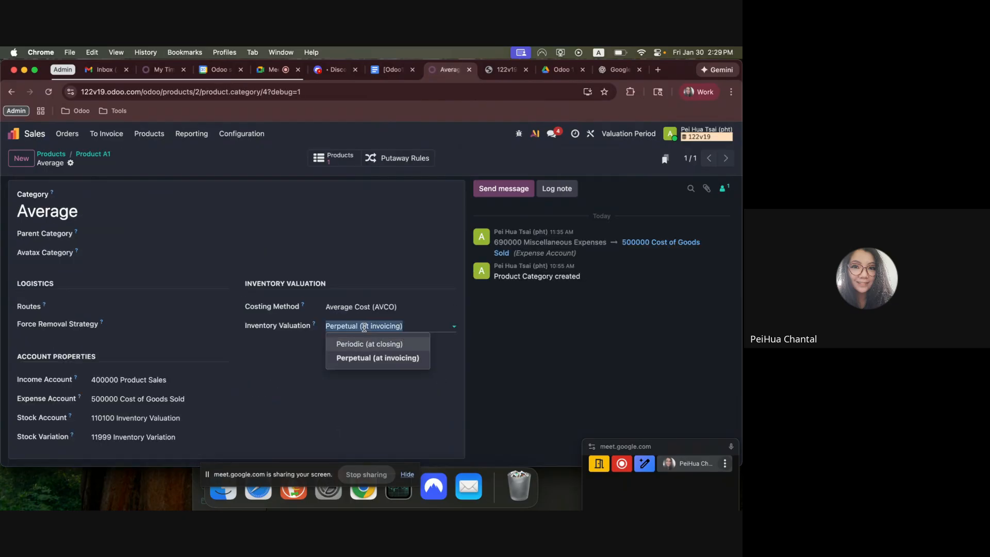
{"action": "left_click", "coordinate": [349, 383]}
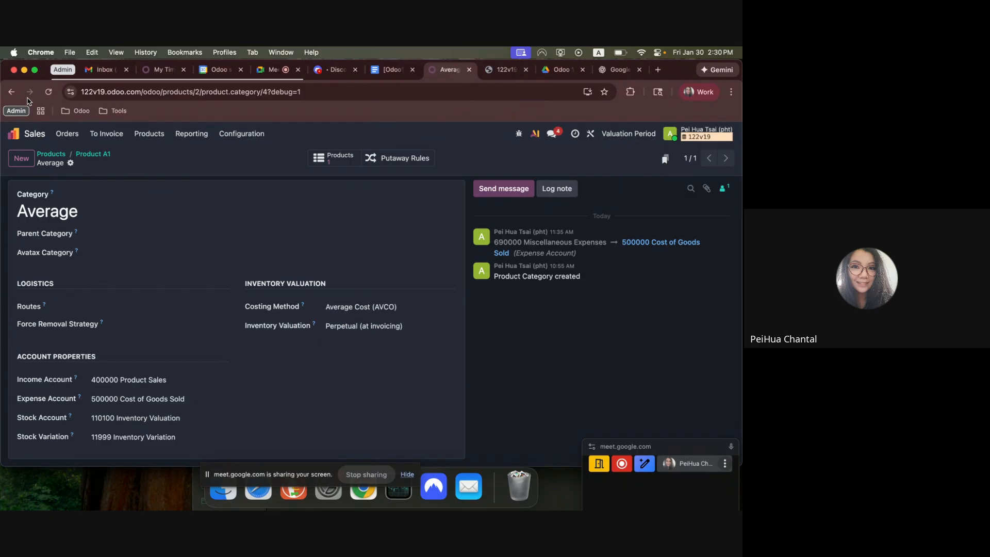
{"action": "left_click", "coordinate": [93, 154]}
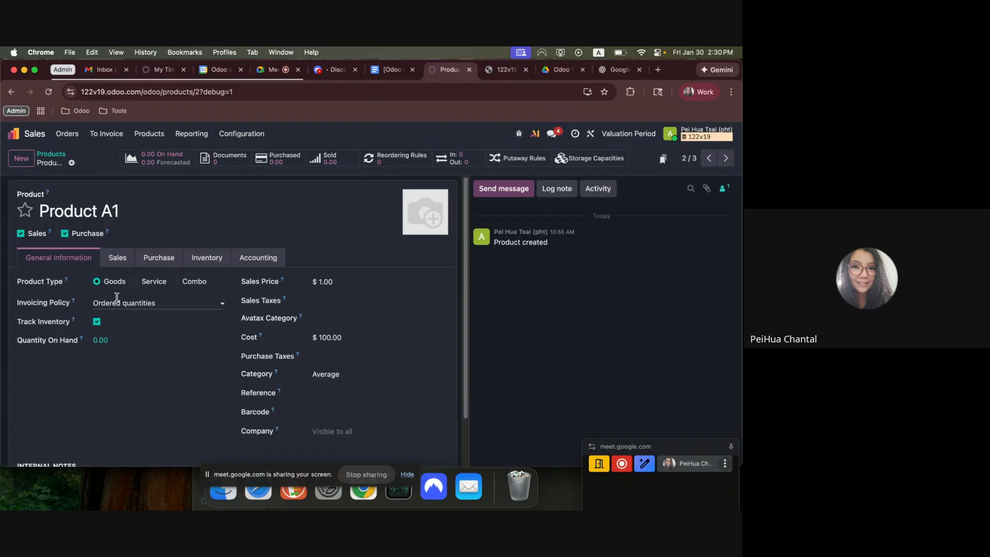
Set Product A1's on-hand quantity in WH/Stock to 5, save it, and return to the product.
{"action": "left_click", "coordinate": [108, 338]}
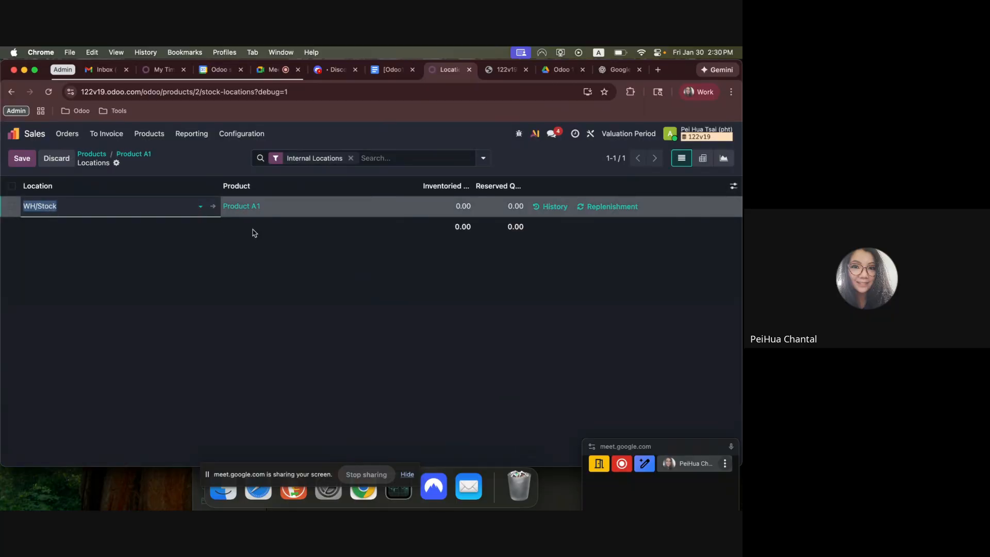
{"action": "left_click", "coordinate": [460, 206]}
{"action": "type", "text": "5"}
{"action": "left_click", "coordinate": [195, 151]}
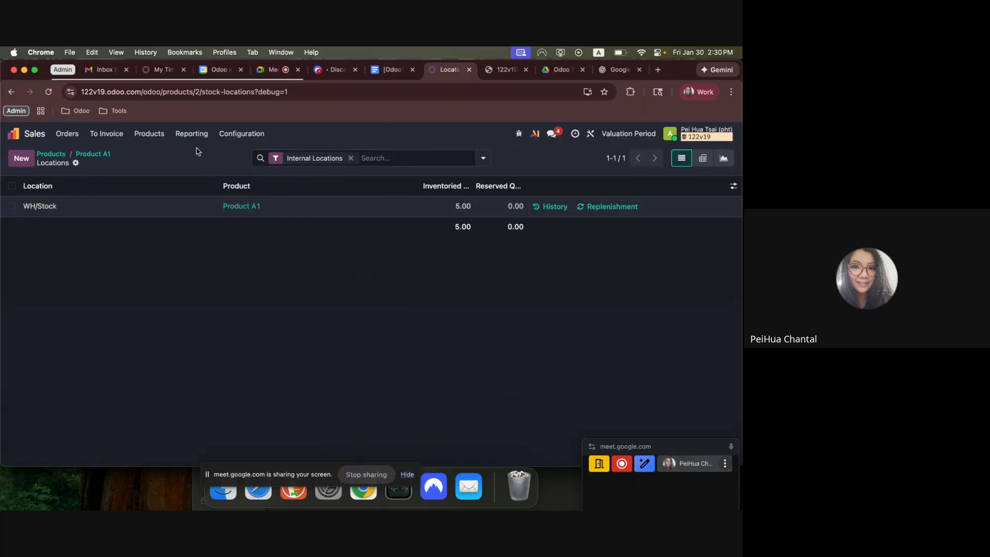
{"action": "left_click", "coordinate": [90, 154]}
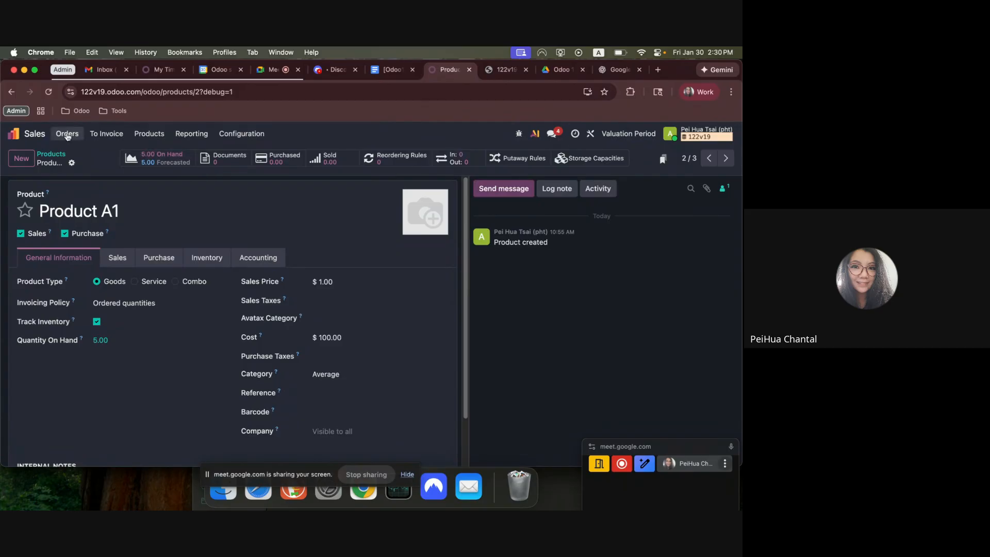
Open the Moves Analysis report in the Inventory app and display it as a list.
{"action": "left_click", "coordinate": [13, 134]}
{"action": "left_click", "coordinate": [195, 326]}
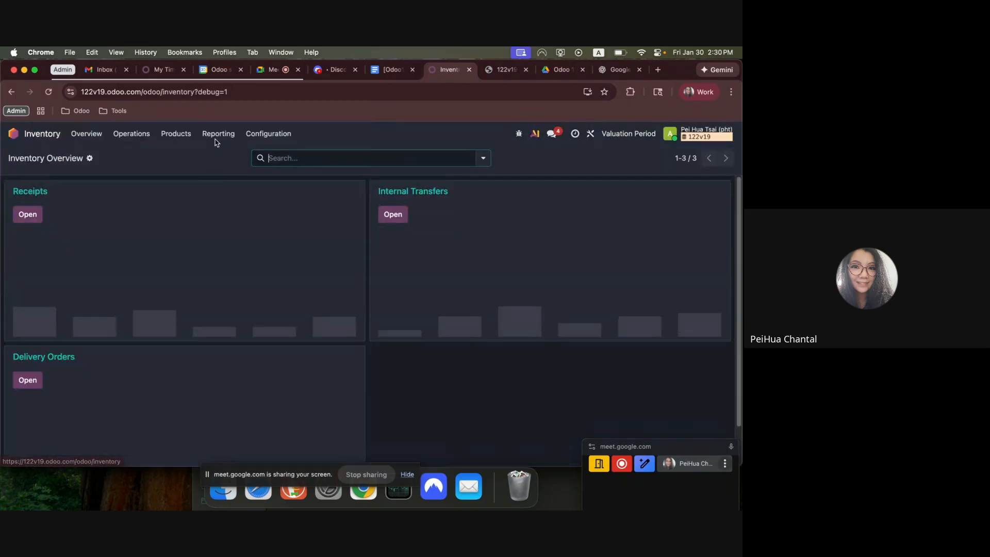
{"action": "left_click", "coordinate": [217, 135]}
{"action": "left_click", "coordinate": [223, 199]}
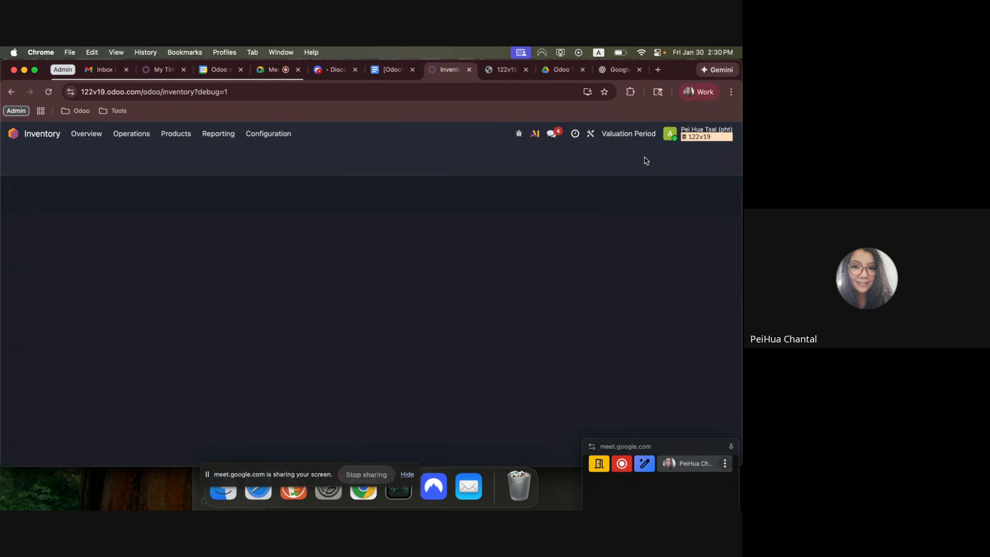
{"action": "left_click", "coordinate": [680, 159]}
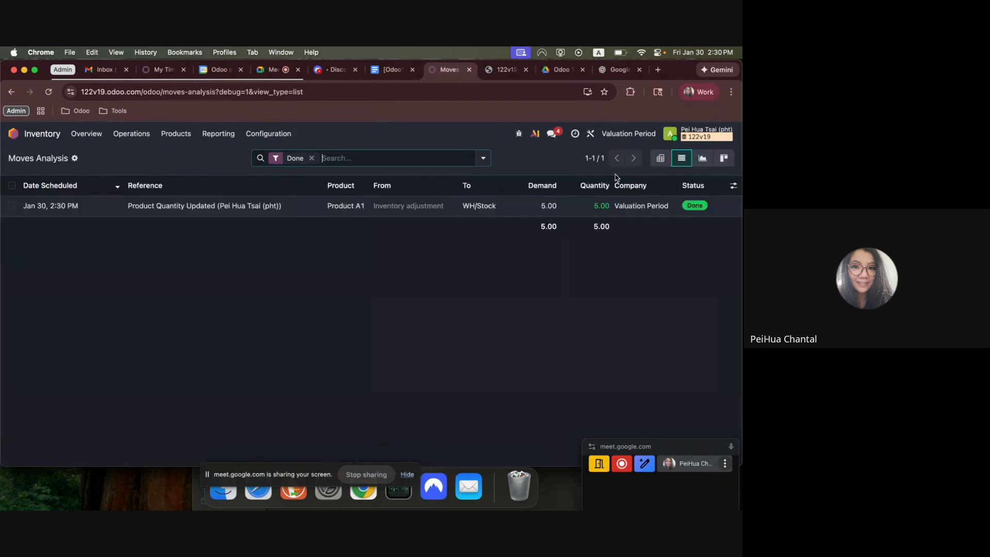
Add the Value, Remaining Quantity and Remaining Value columns to the moves list to review Product A1's quantity update.
{"action": "left_click", "coordinate": [19, 207]}
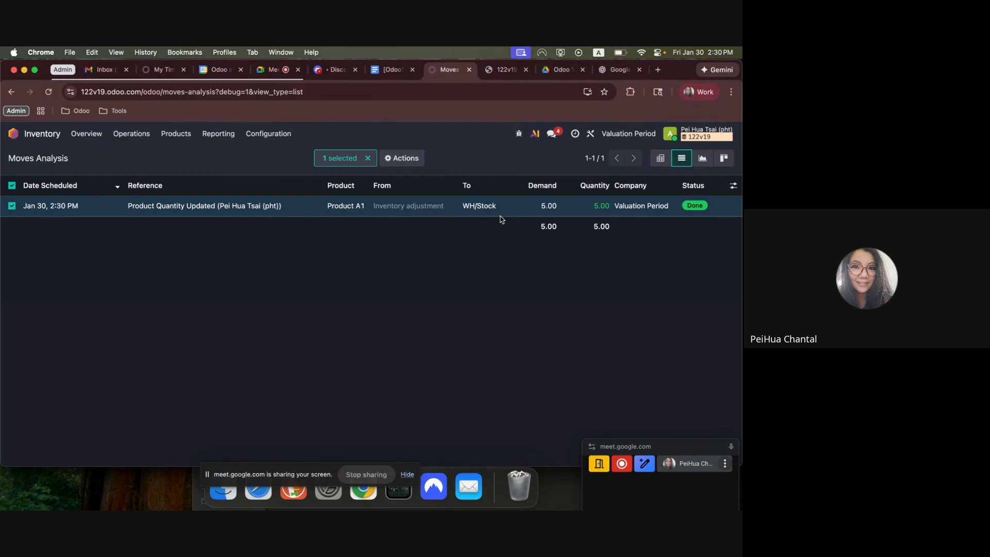
{"action": "left_click", "coordinate": [733, 185]}
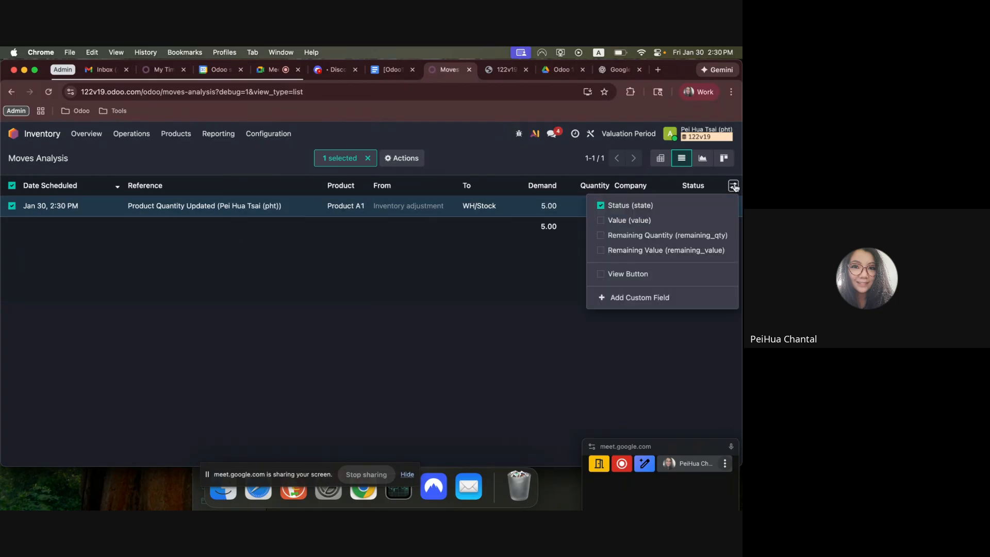
{"action": "left_click", "coordinate": [648, 224]}
{"action": "left_click", "coordinate": [645, 235]}
{"action": "left_click", "coordinate": [637, 250]}
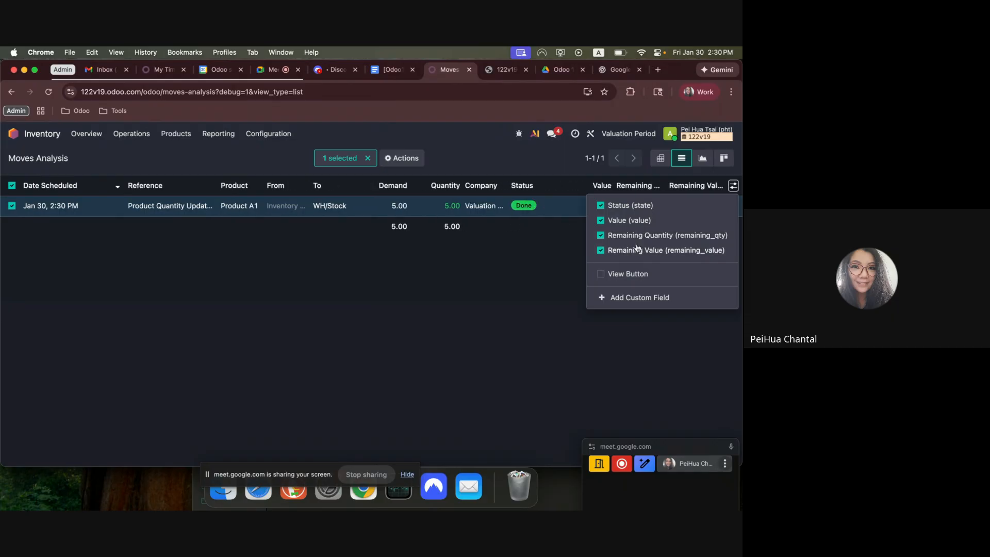
{"action": "left_click", "coordinate": [481, 287]}
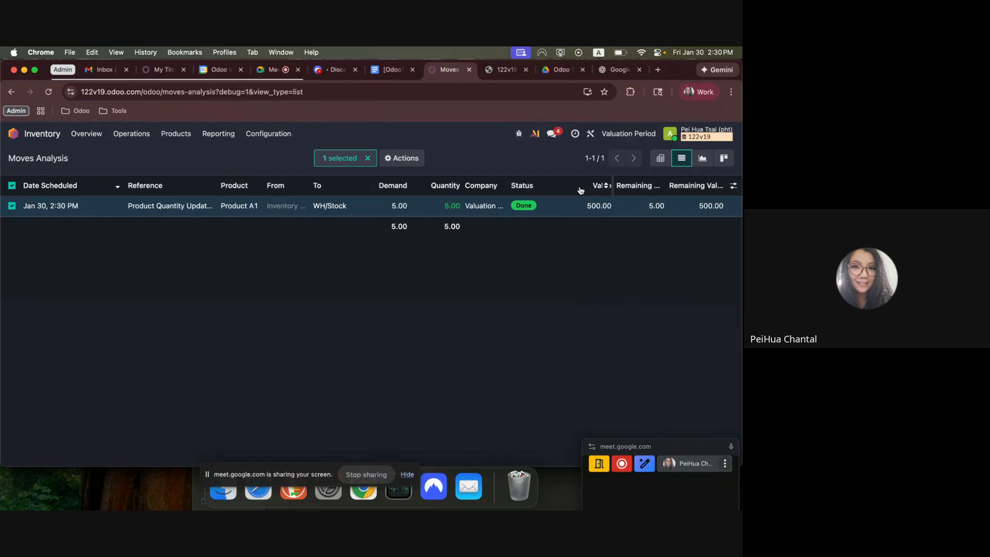
{"action": "left_click", "coordinate": [733, 186]}
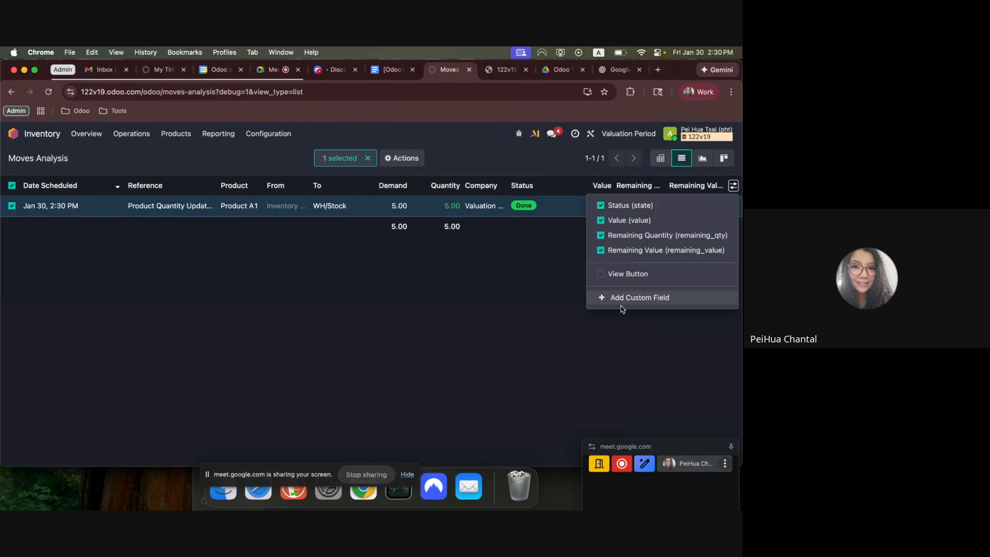
{"action": "left_click", "coordinate": [474, 293]}
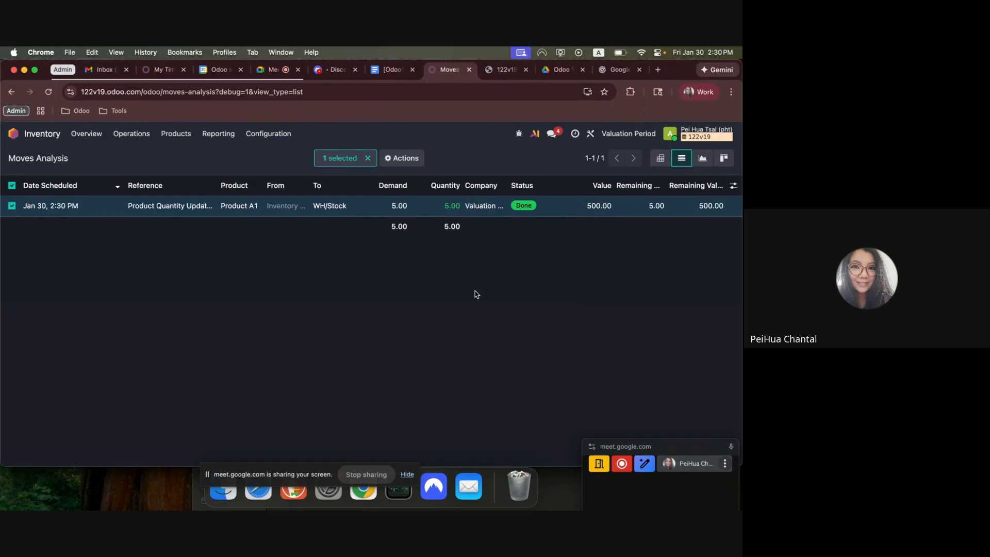
{"action": "left_click", "coordinate": [11, 185]}
Open the Balance Sheet in the Accounting app and switch from the US version to the generic Balance Sheet report.
{"action": "left_click", "coordinate": [13, 133]}
{"action": "left_click", "coordinate": [266, 259]}
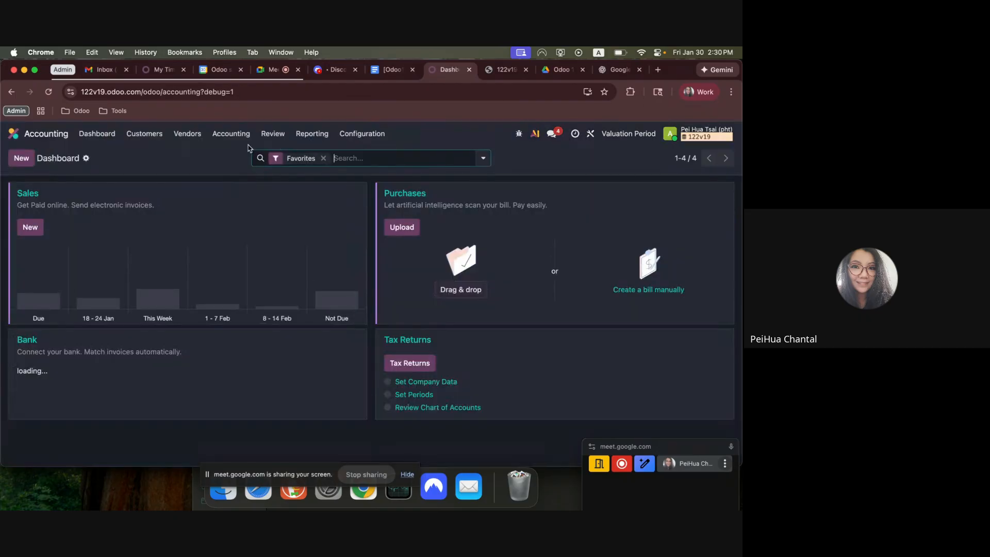
{"action": "left_click", "coordinate": [312, 133]}
{"action": "left_click", "coordinate": [324, 165]}
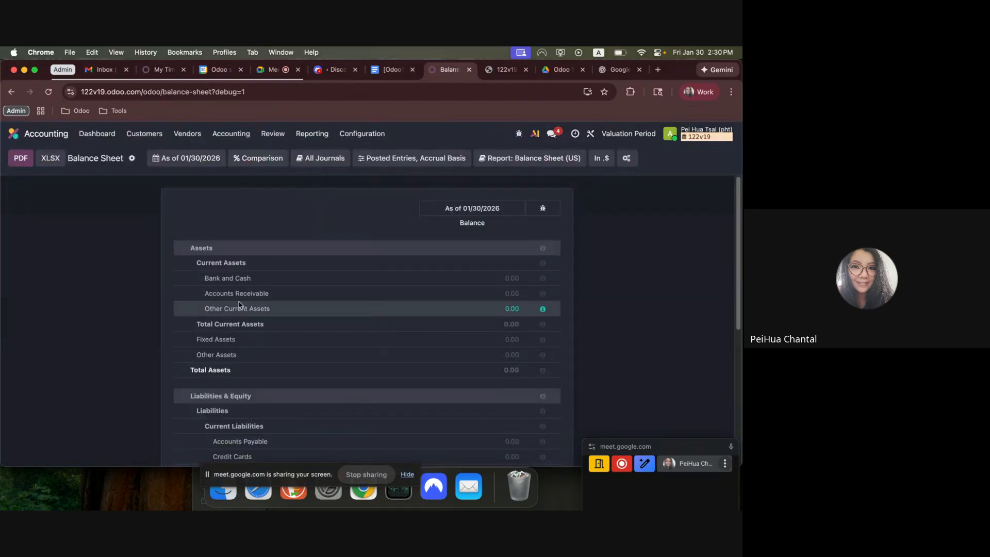
{"action": "left_click", "coordinate": [528, 159]}
{"action": "left_click", "coordinate": [523, 177]}
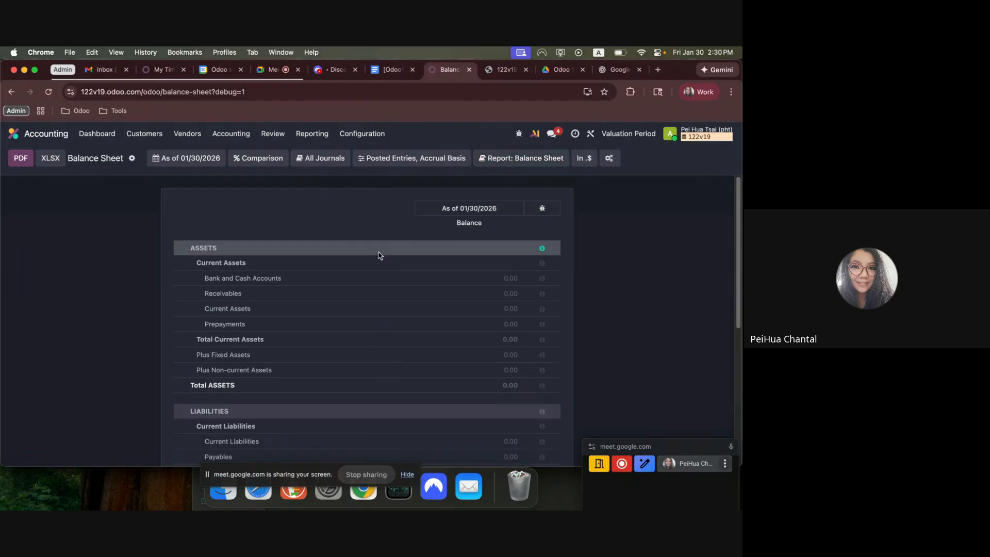
Generate the draft stock closing entry from the Inventory Valuation review and widen its Account column.
{"action": "left_click", "coordinate": [231, 134]}
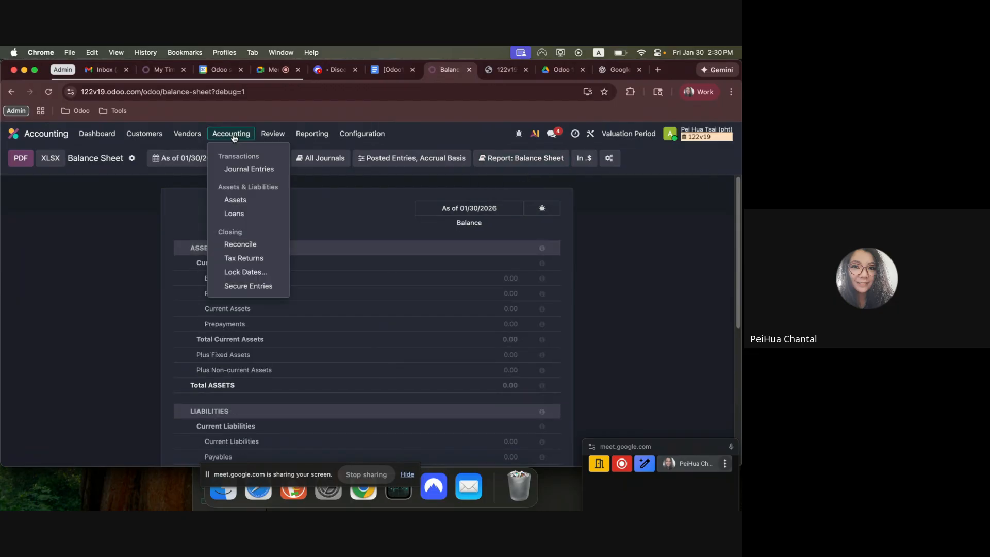
{"action": "left_click", "coordinate": [273, 133]}
{"action": "left_click", "coordinate": [309, 256]}
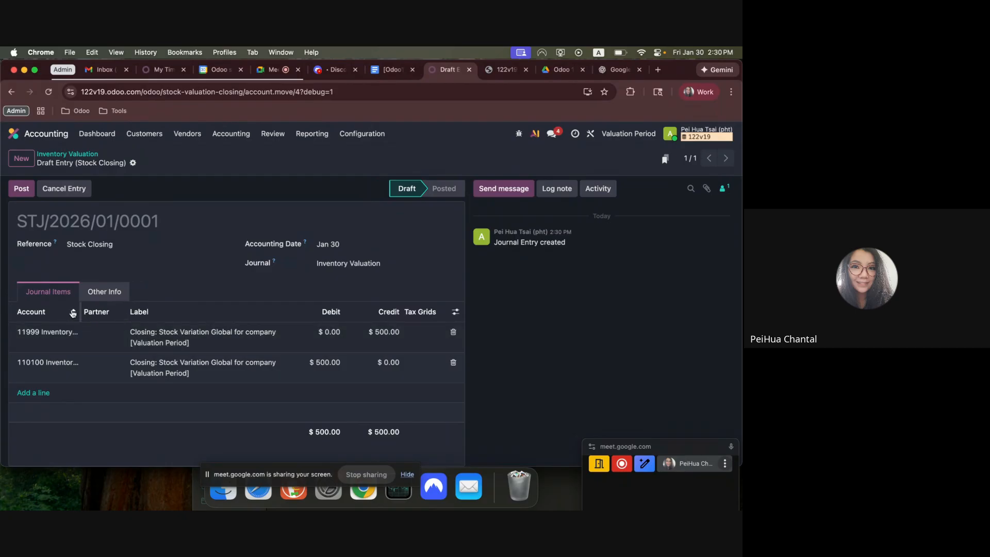
{"action": "left_click_drag", "start_coordinate": [79, 311], "coordinate": [129, 311]}
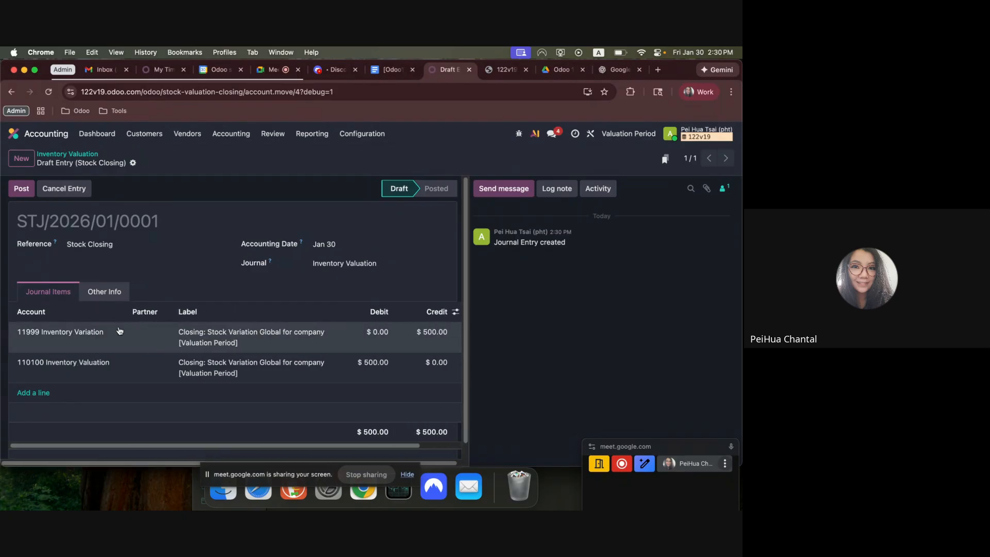
Replace the Inventory Variation account on the credit line with a new account named Go live inventory clearing.
{"action": "left_click", "coordinate": [88, 330]}
{"action": "type", "text": "GO"}
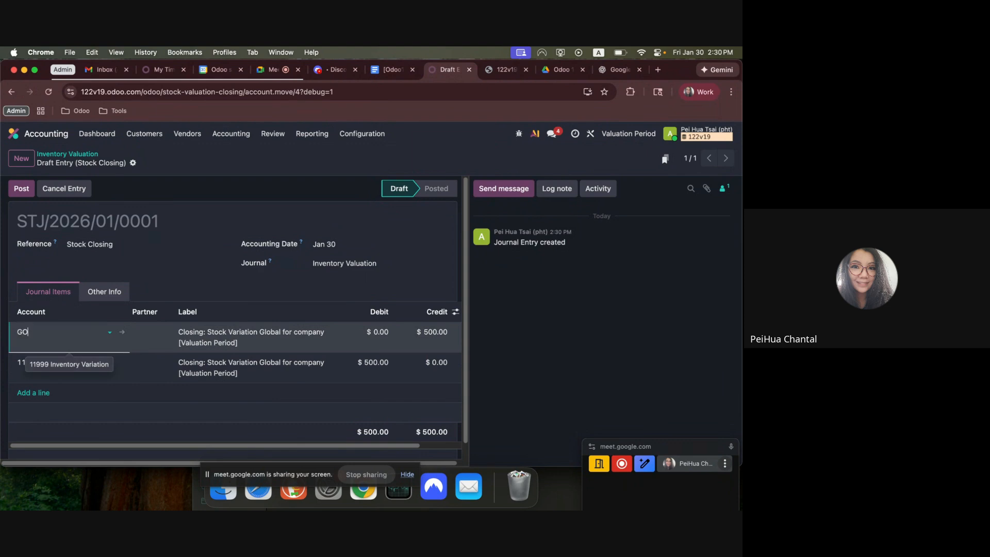
{"action": "type", "text": " li"}
{"action": "key", "text": "BackSpace"}
{"action": "key", "text": "BackSpace"}
{"action": "key", "text": "BackSpace"}
{"action": "key", "text": "BackSpace"}
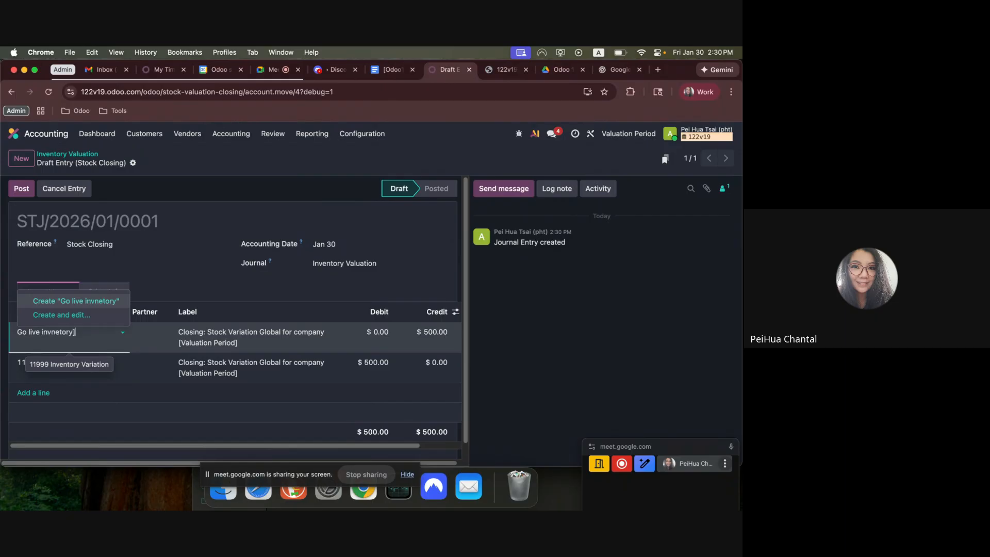
{"action": "key", "text": "BackSpace"}
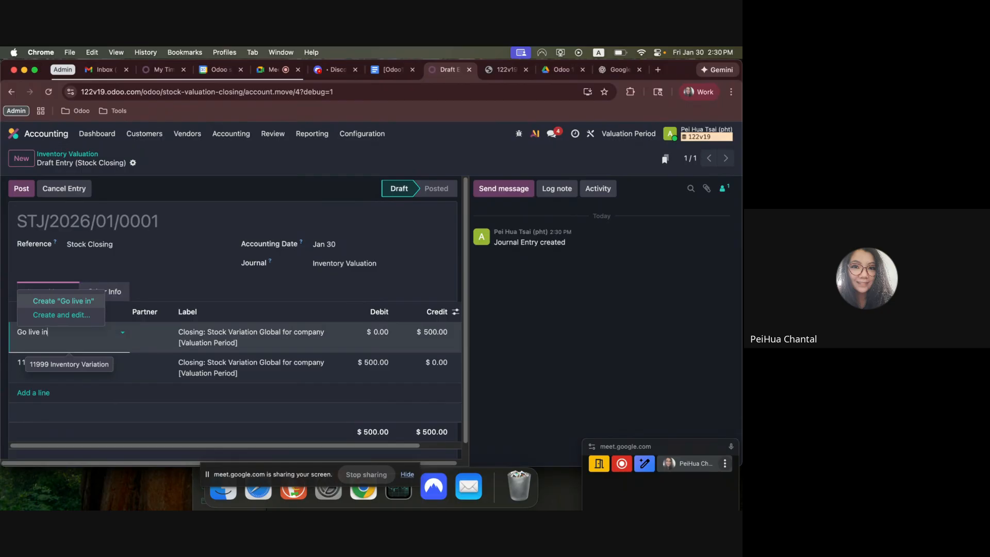
{"action": "type", "text": "ventory cl"}
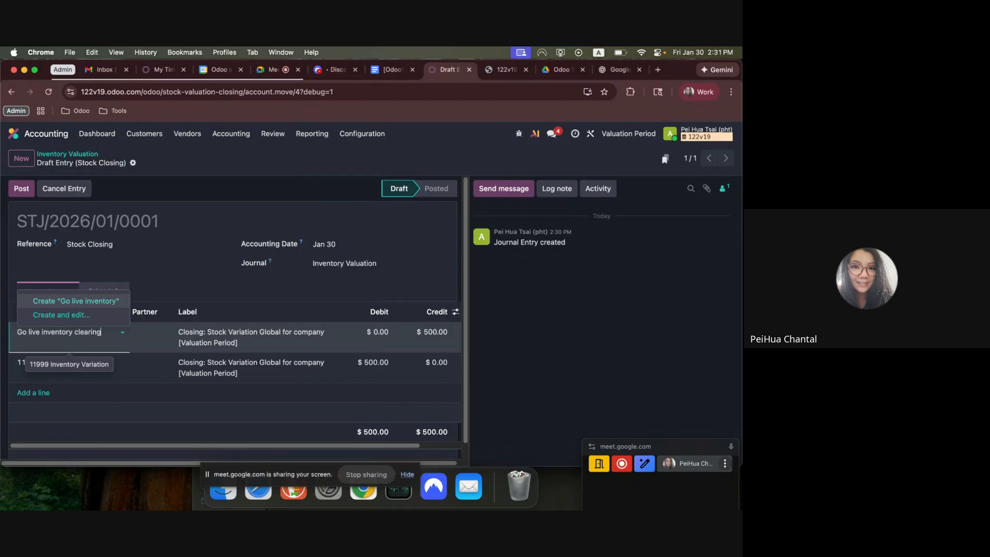
{"action": "type", "text": "earing"}
{"action": "left_click", "coordinate": [57, 300]}
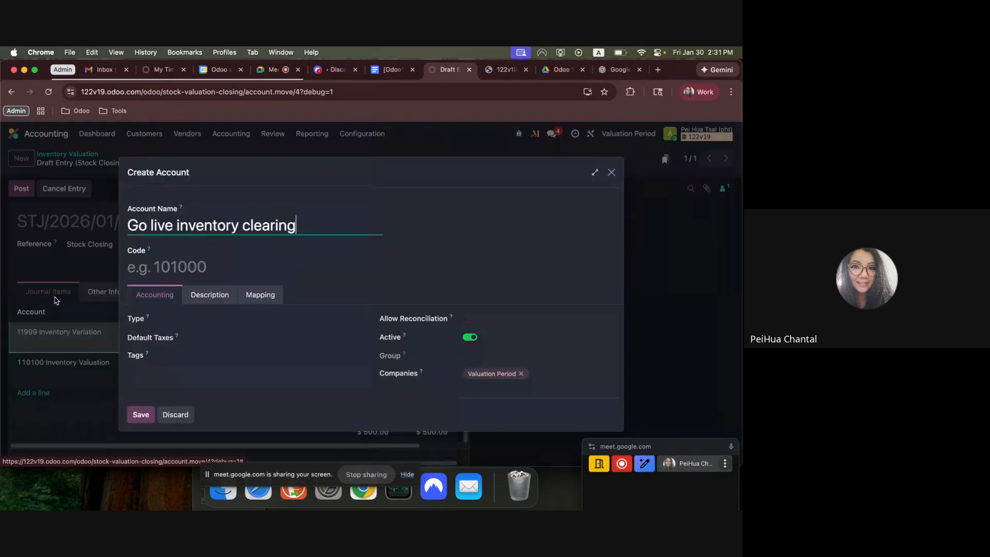
Save the new account with code 12313 and type Current Assets, and post the stock closing entry.
{"action": "left_click", "coordinate": [205, 267]}
{"action": "type", "text": "12313"}
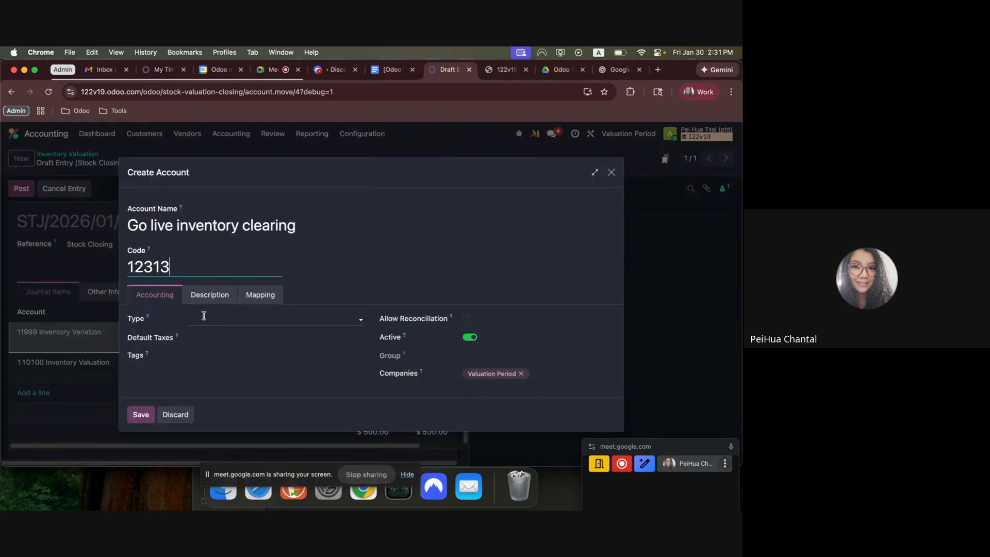
{"action": "left_click", "coordinate": [203, 316]}
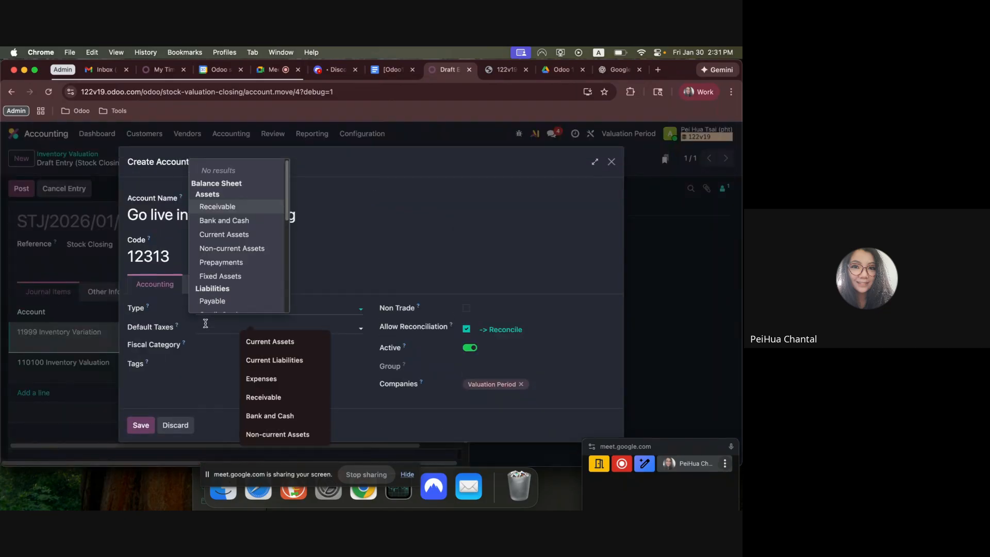
{"action": "left_click", "coordinate": [224, 236]}
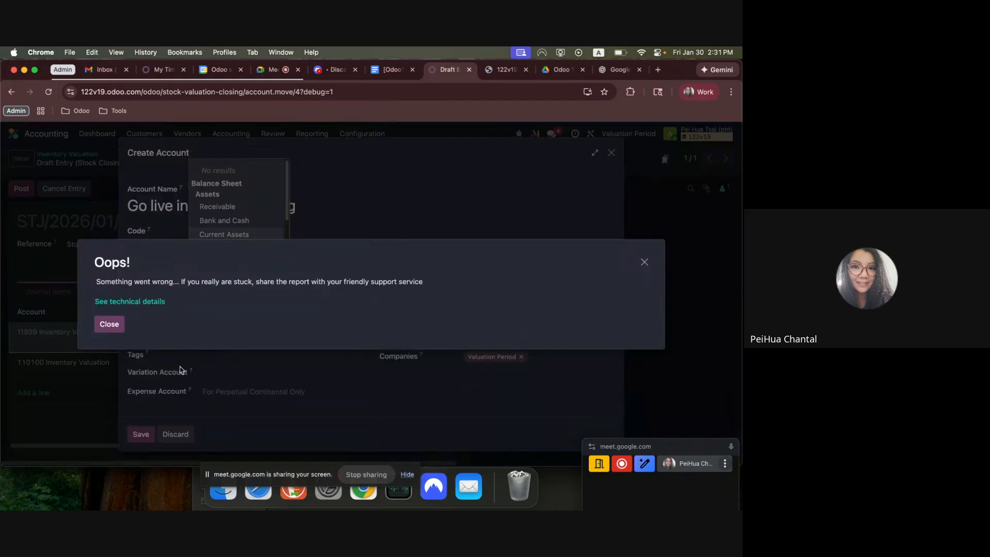
{"action": "left_click", "coordinate": [112, 323]}
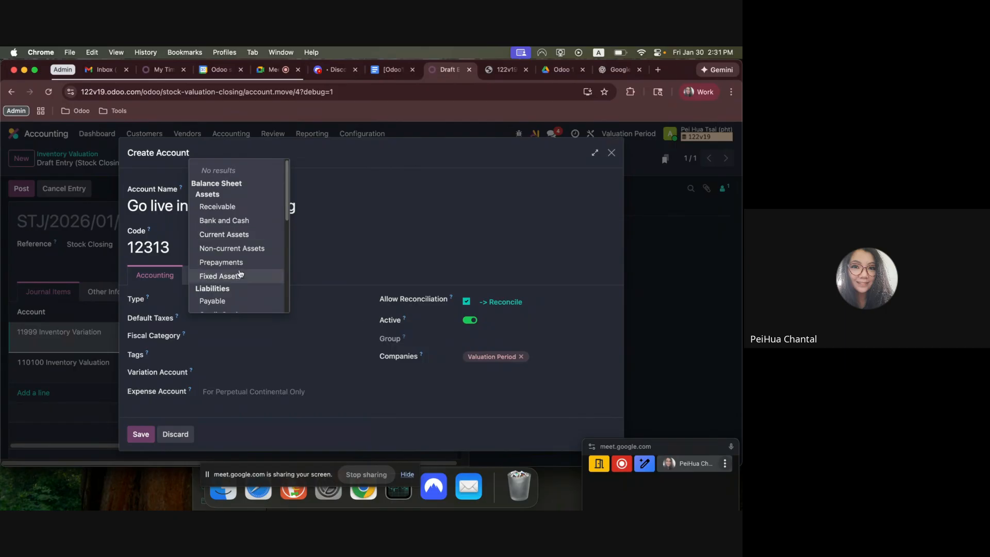
{"action": "left_click", "coordinate": [244, 235]}
{"action": "left_click", "coordinate": [139, 434]}
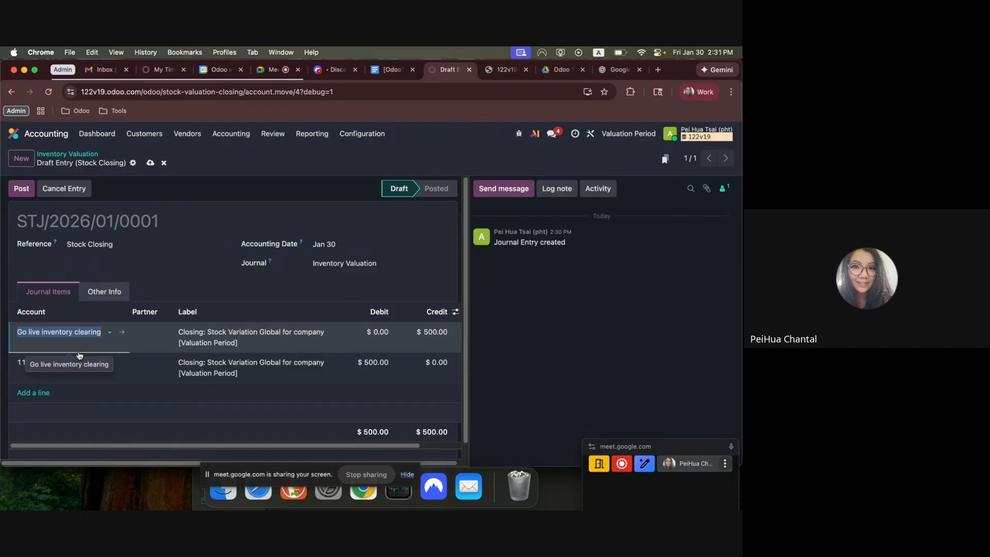
{"action": "left_click", "coordinate": [24, 189]}
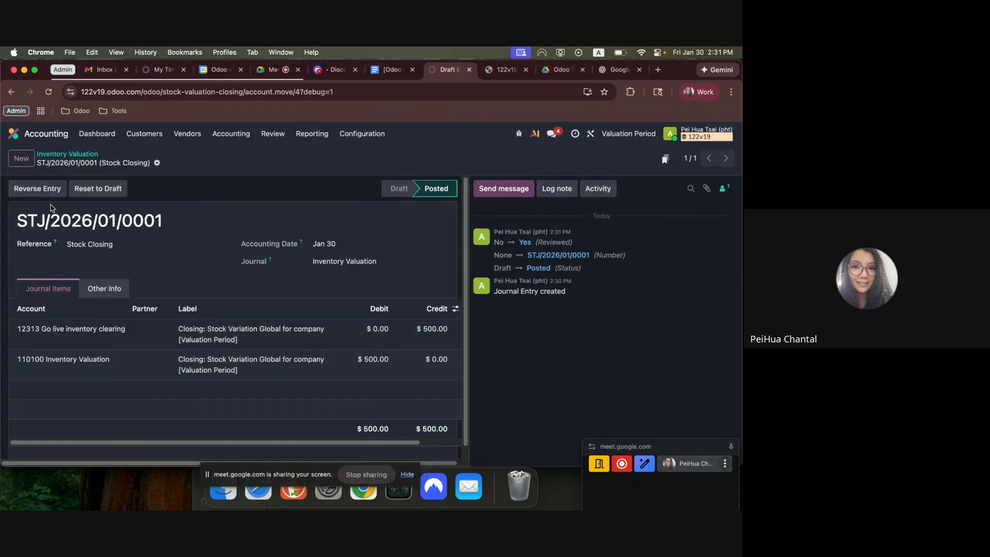
Open the Balance Sheet, expand Current Assets, and check the Inventory Valuation and Go live inventory clearing lines.
{"action": "left_click", "coordinate": [322, 133]}
{"action": "left_click", "coordinate": [321, 166]}
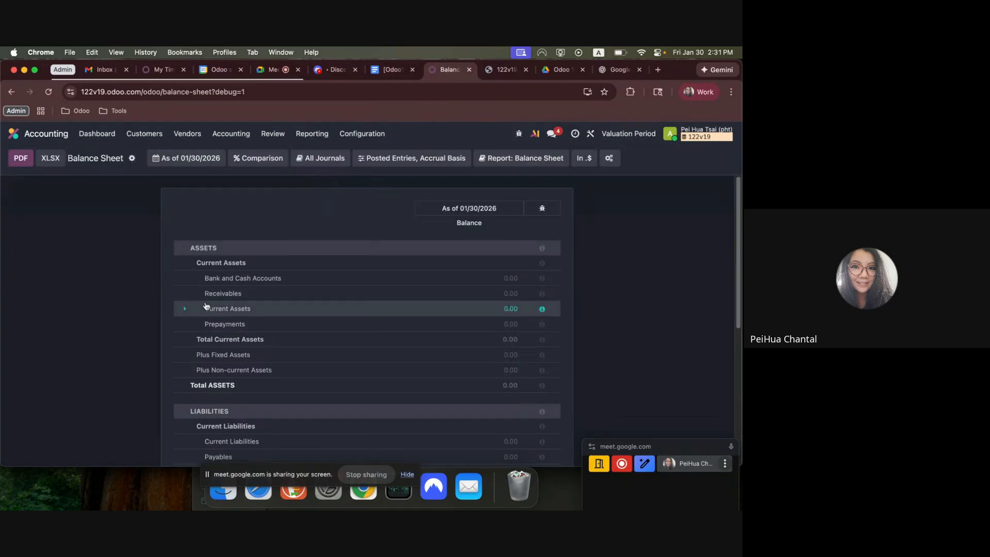
{"action": "left_click", "coordinate": [206, 307]}
{"action": "left_click_drag", "start_coordinate": [210, 329], "coordinate": [561, 328]}
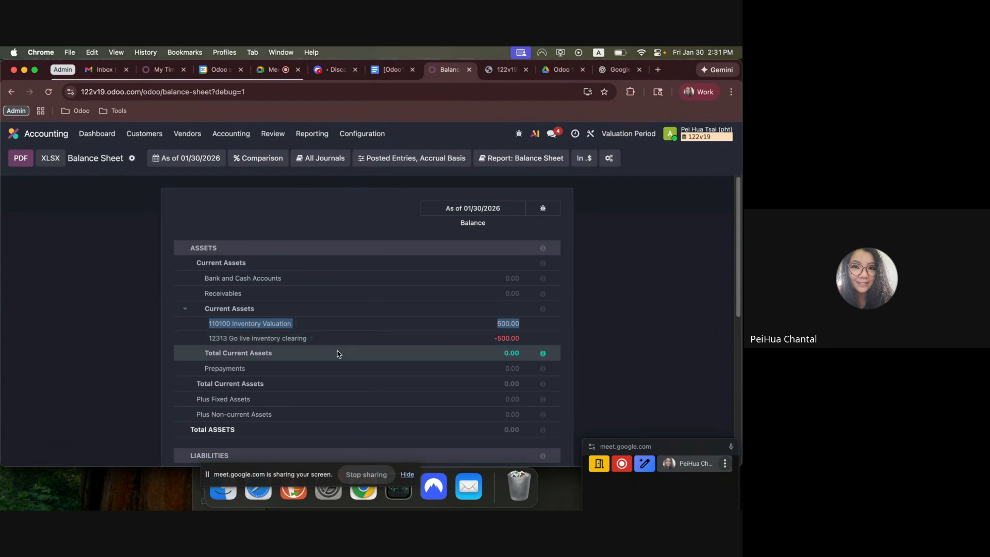
{"action": "left_click_drag", "start_coordinate": [257, 338], "coordinate": [312, 344]}
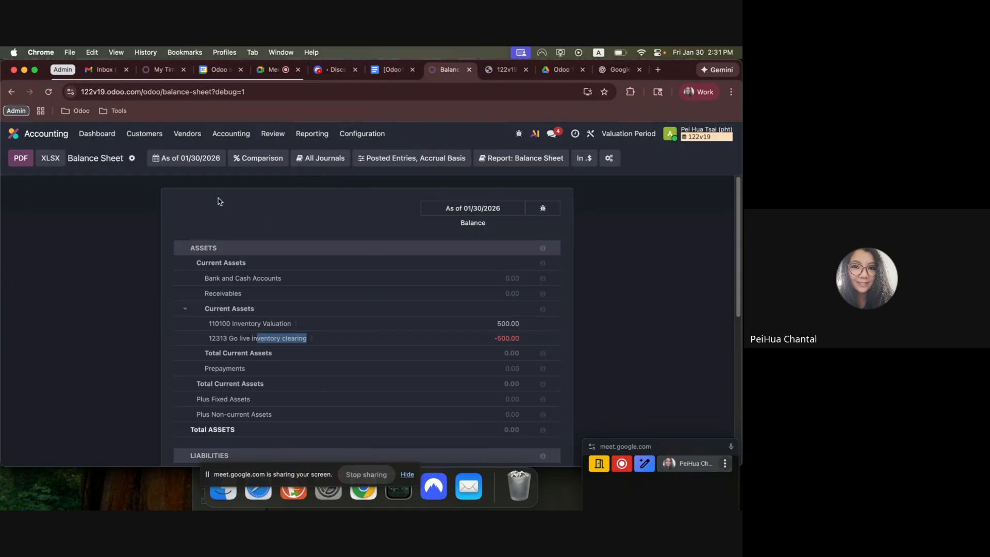
Go to the Odoo home screen, switch to the Google Docs instructions, and highlight the workflow line about purchasing and receiving Product A1.
{"action": "left_click", "coordinate": [13, 133]}
{"action": "left_click", "coordinate": [392, 70]}
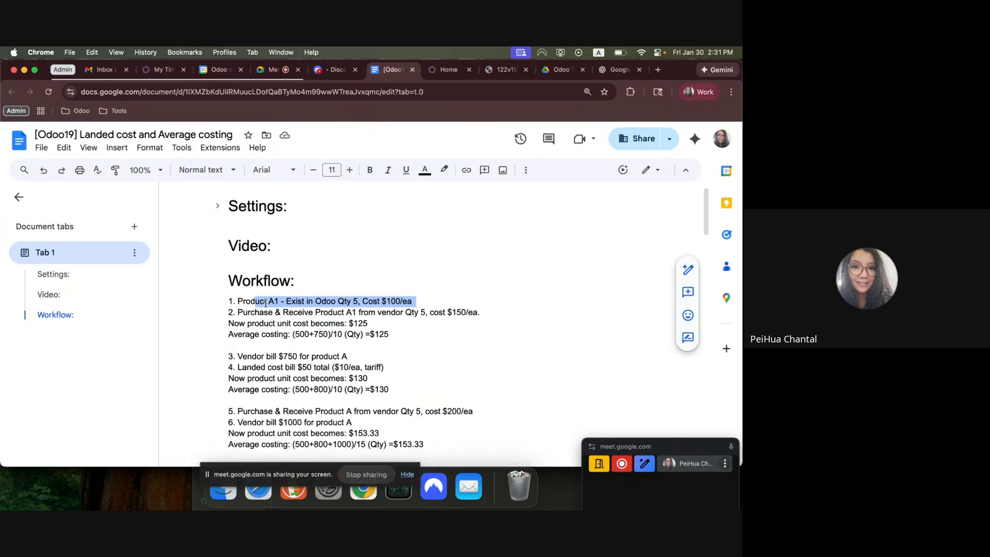
{"action": "left_click_drag", "start_coordinate": [256, 314], "coordinate": [487, 314]}
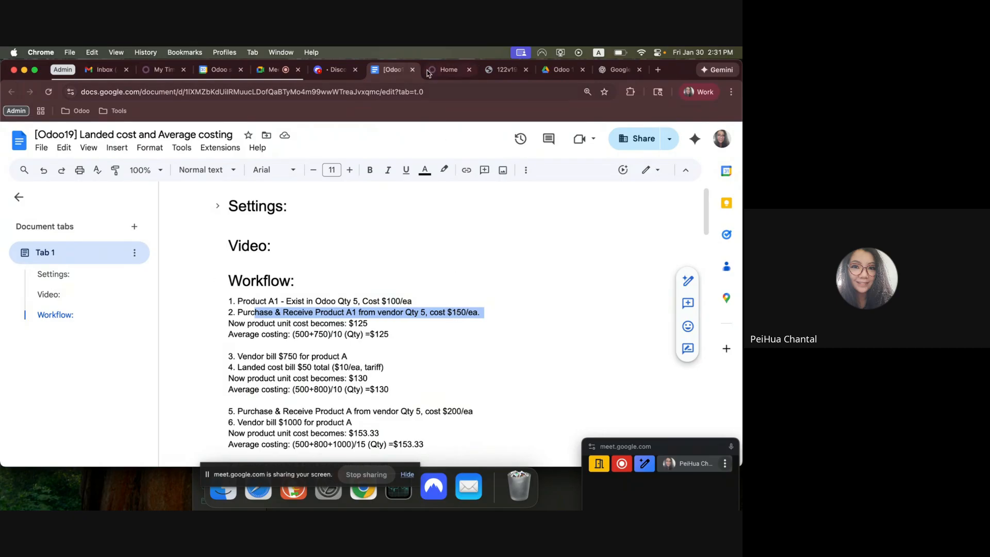
Switch to Odoo Purchase, start a new request for quotation, and create Vendor A as its vendor.
{"action": "left_click", "coordinate": [448, 69]}
{"action": "type", "text": "purch"}
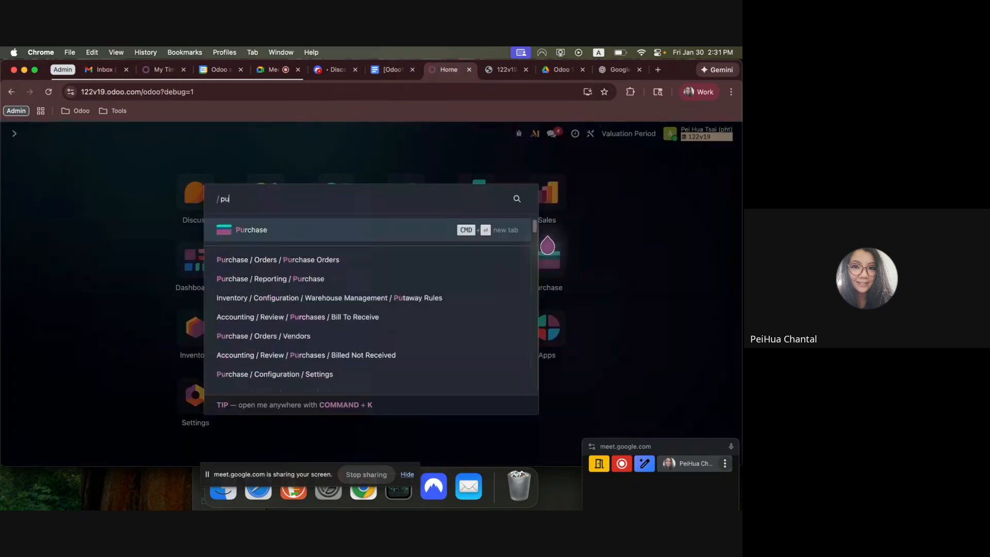
{"action": "key", "text": "Return"}
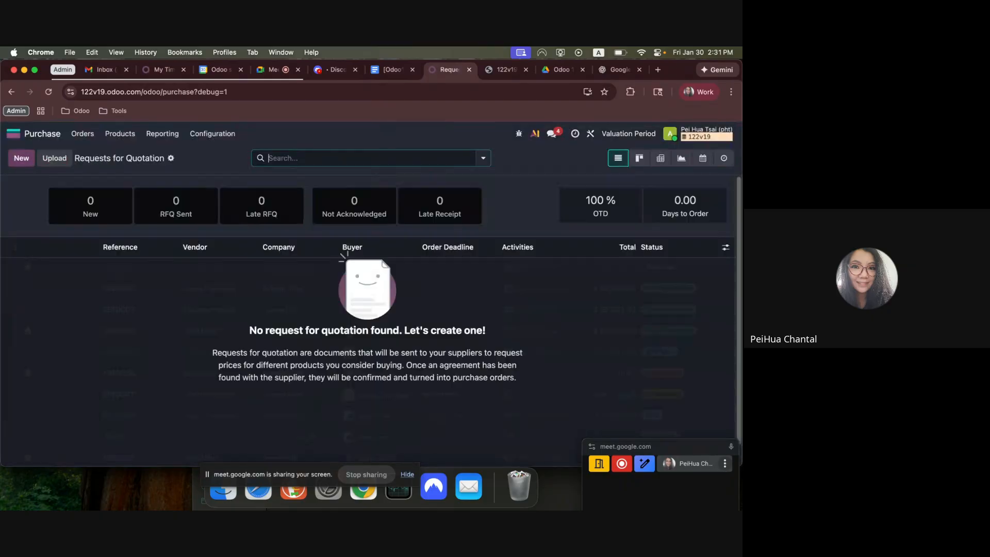
{"action": "left_click", "coordinate": [15, 161]}
{"action": "left_click", "coordinate": [132, 254]}
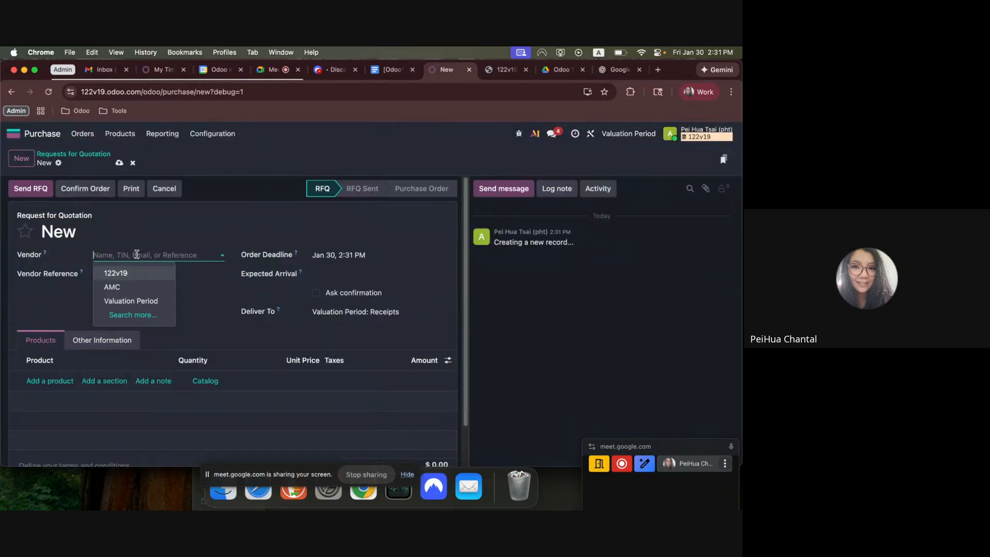
{"action": "type", "text": "V"}
{"action": "type", "text": "nedo"}
{"action": "key", "text": "BackSpace"}
{"action": "key", "text": "BackSpace"}
{"action": "key", "text": "BackSpace"}
{"action": "type", "text": "endo"}
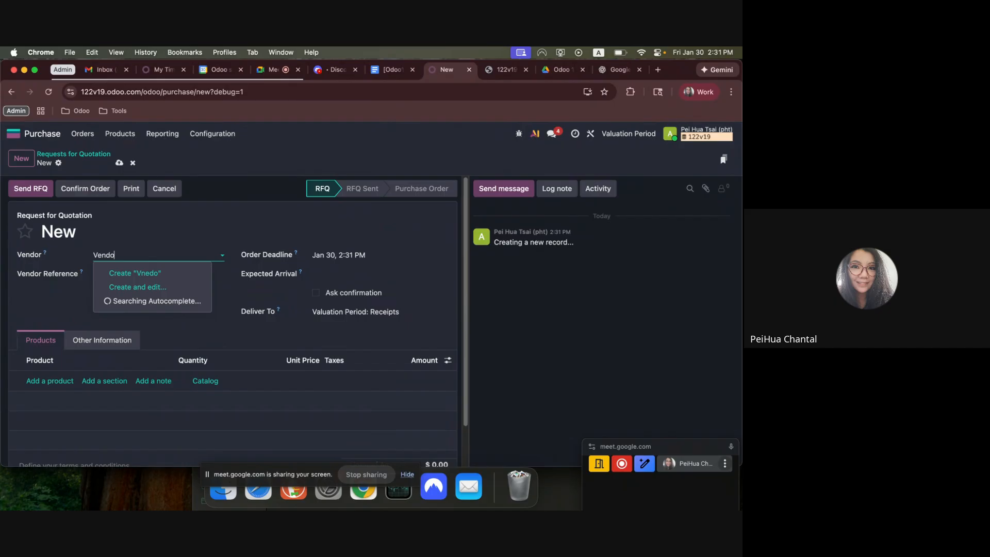
{"action": "type", "text": "r A"}
{"action": "left_click", "coordinate": [132, 273]}
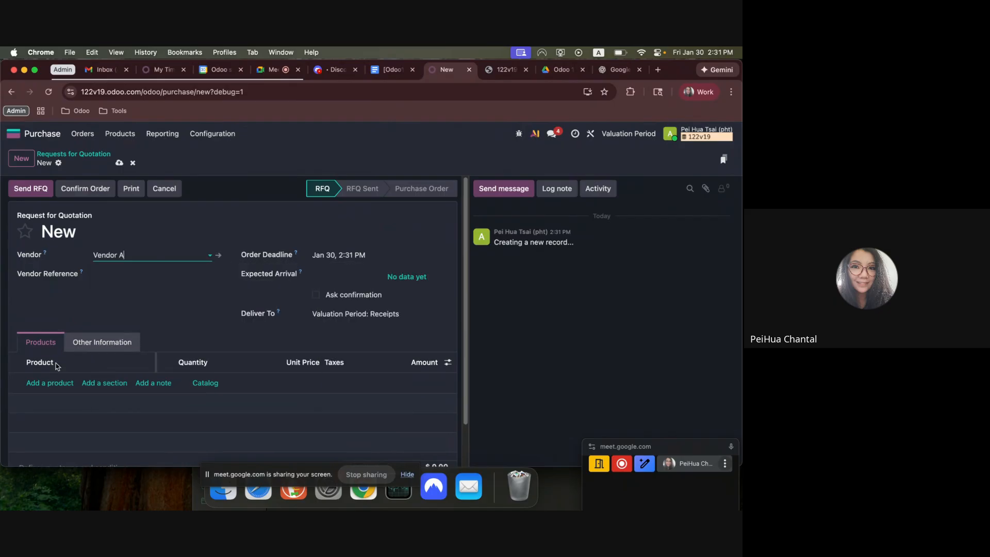
Add Product A1 to the request for quotation with quantity 5 and unit price 150.
{"action": "left_click", "coordinate": [50, 383]}
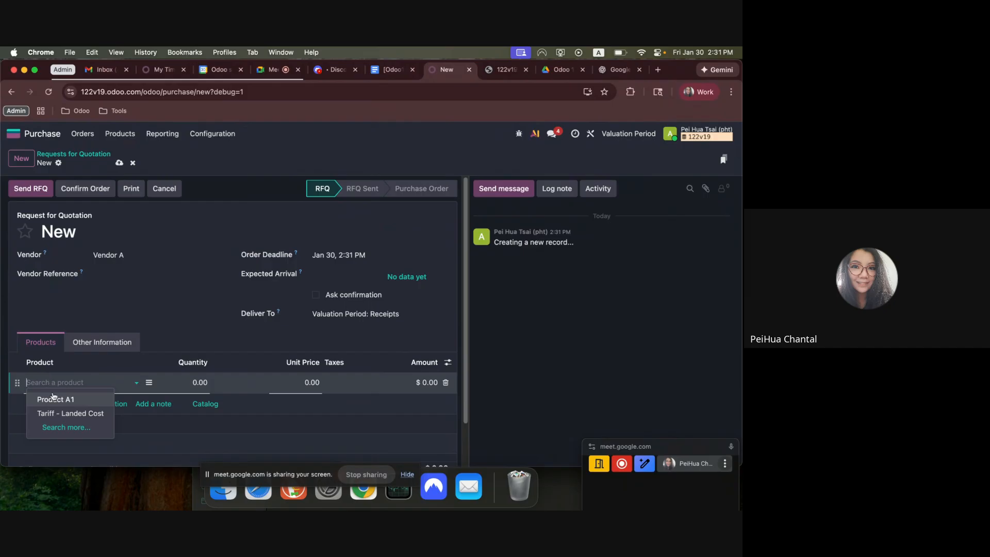
{"action": "left_click", "coordinate": [53, 396]}
{"action": "left_click", "coordinate": [288, 378]}
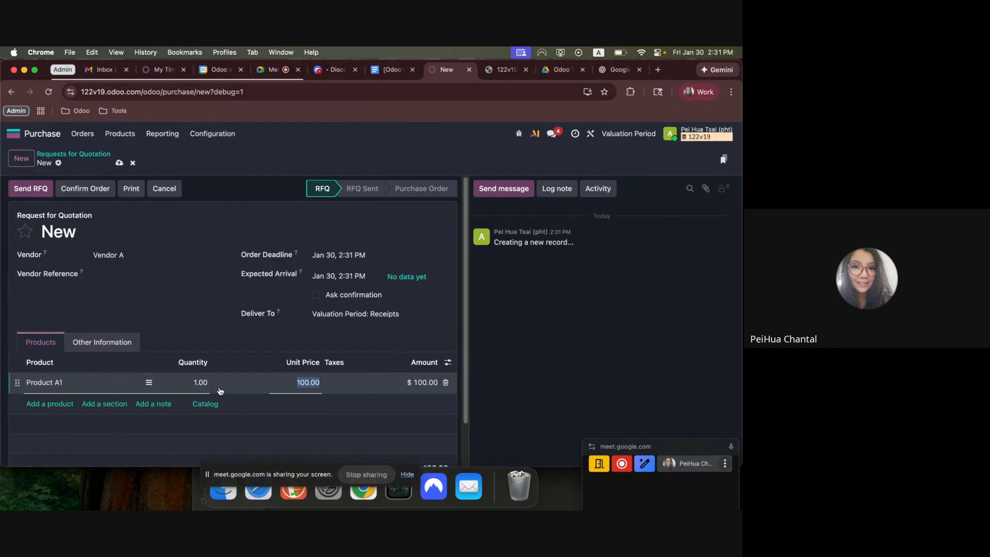
{"action": "left_click", "coordinate": [203, 382]}
{"action": "type", "text": "5"}
{"action": "key", "text": "Tab"}
{"action": "type", "text": "150"}
Confirm the purchase order and validate the receipt of the 5 Product A1 units.
{"action": "left_click", "coordinate": [66, 192]}
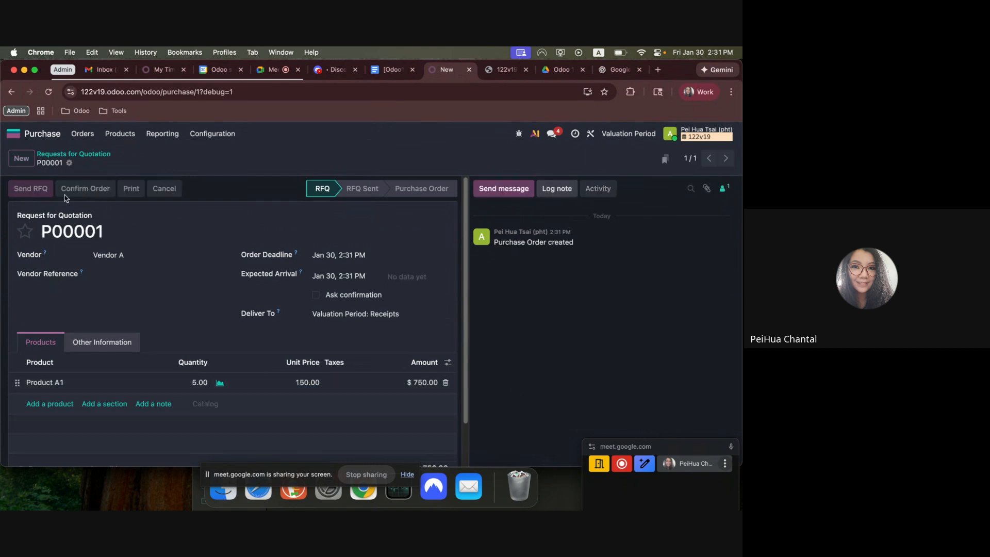
{"action": "left_click", "coordinate": [23, 191]}
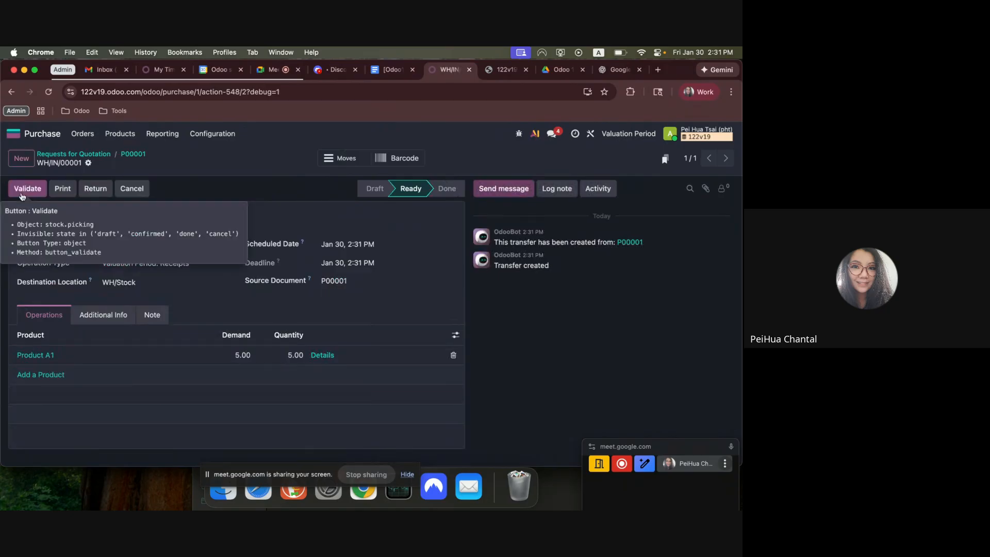
{"action": "left_click", "coordinate": [21, 191]}
{"action": "left_click_drag", "start_coordinate": [81, 220], "coordinate": [189, 217]}
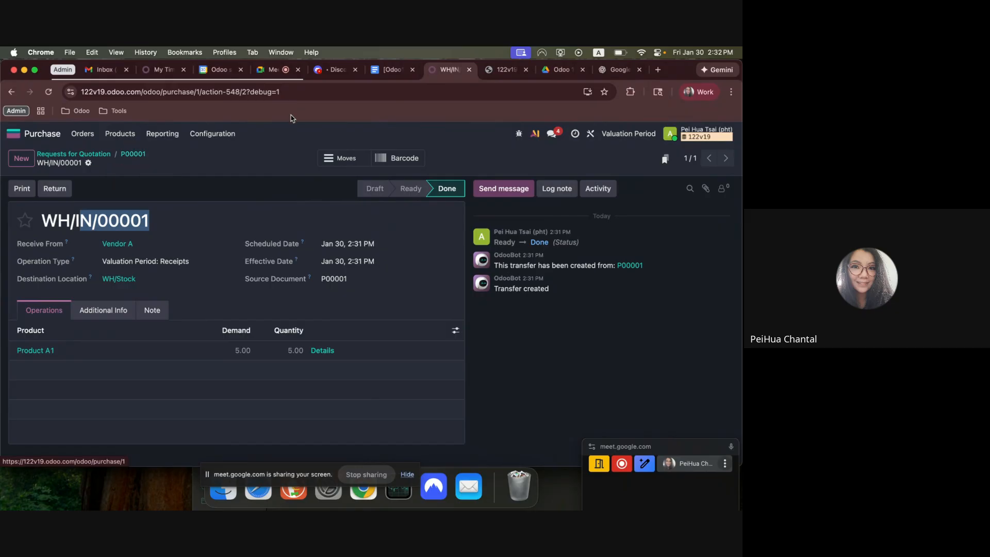
Highlight the expected unit cost after the purchase in the Google Docs workflow, and check Product A1's Cost in Odoo against it.
{"action": "left_click", "coordinate": [389, 71]}
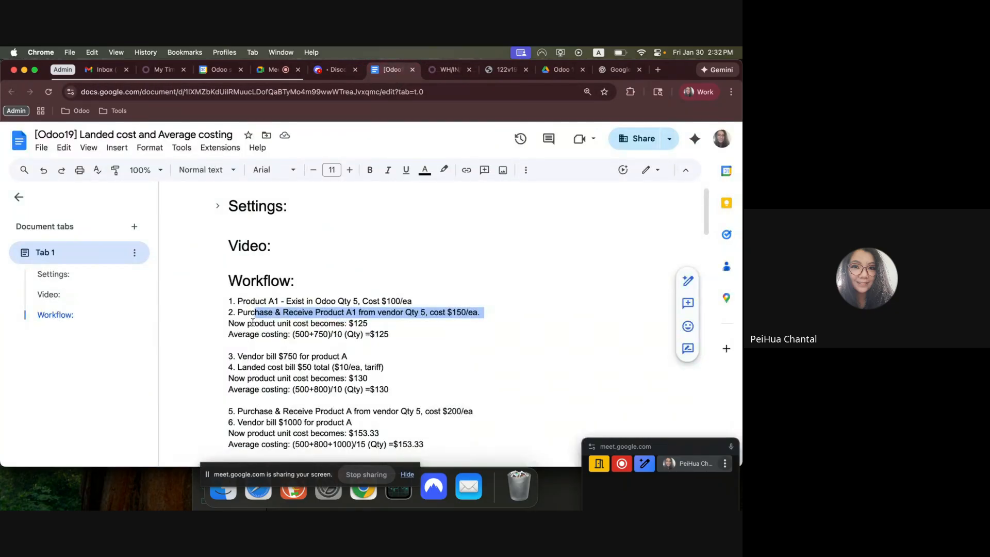
{"action": "left_click_drag", "start_coordinate": [246, 323], "coordinate": [408, 333]}
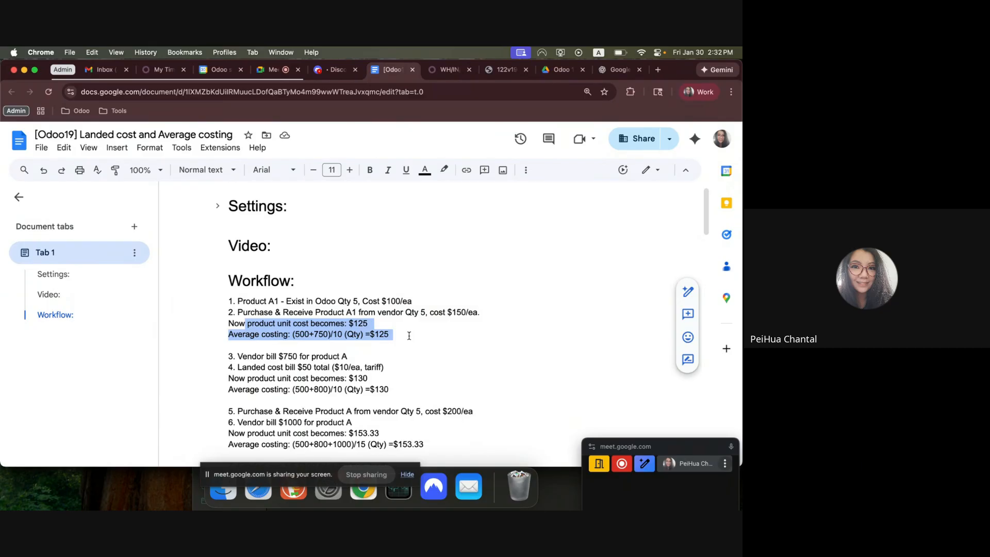
{"action": "left_click", "coordinate": [428, 73]}
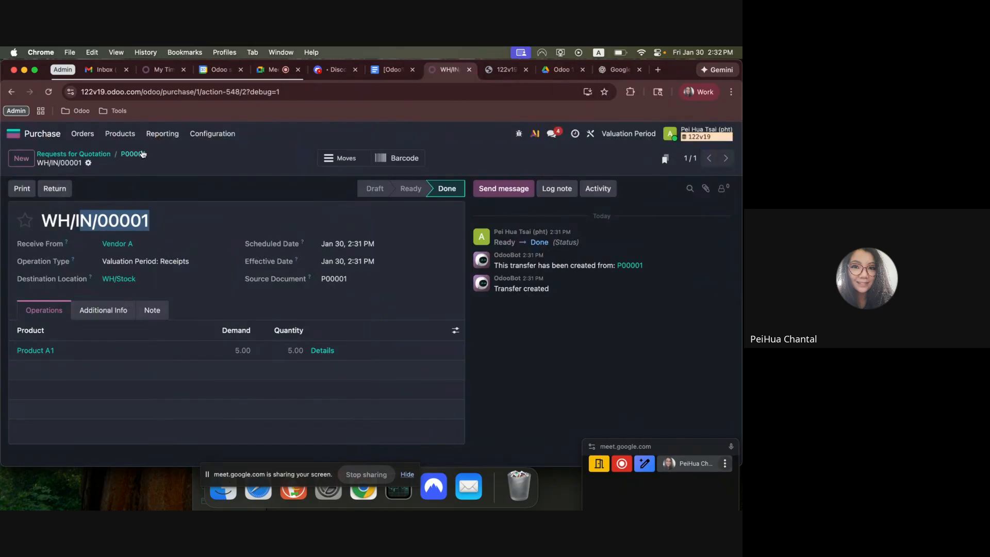
{"action": "left_click", "coordinate": [119, 134]}
{"action": "left_click", "coordinate": [123, 153]}
{"action": "left_click", "coordinate": [119, 209]}
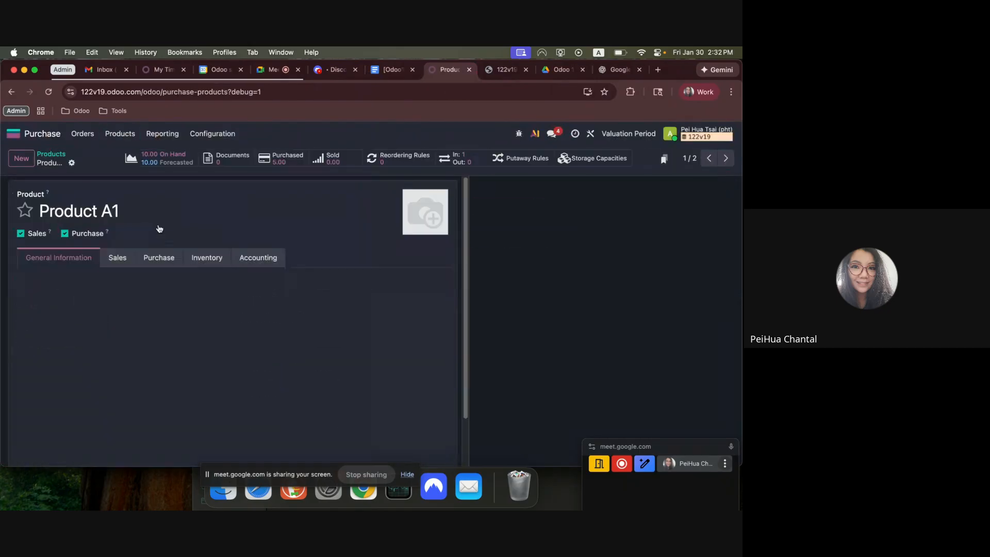
{"action": "left_click_drag", "start_coordinate": [321, 338], "coordinate": [358, 337]}
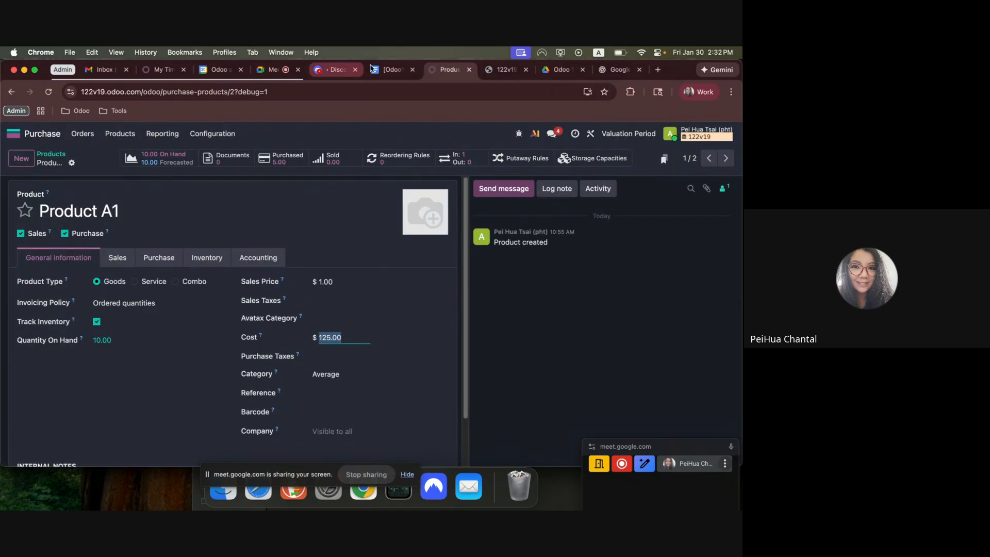
Switch to the Google Docs instructions and walk through the first average costing calculation, highlighting its amounts, quantities and result.
{"action": "left_click", "coordinate": [392, 70]}
{"action": "left_click_drag", "start_coordinate": [293, 335], "coordinate": [390, 335]}
{"action": "left_click", "coordinate": [331, 336]}
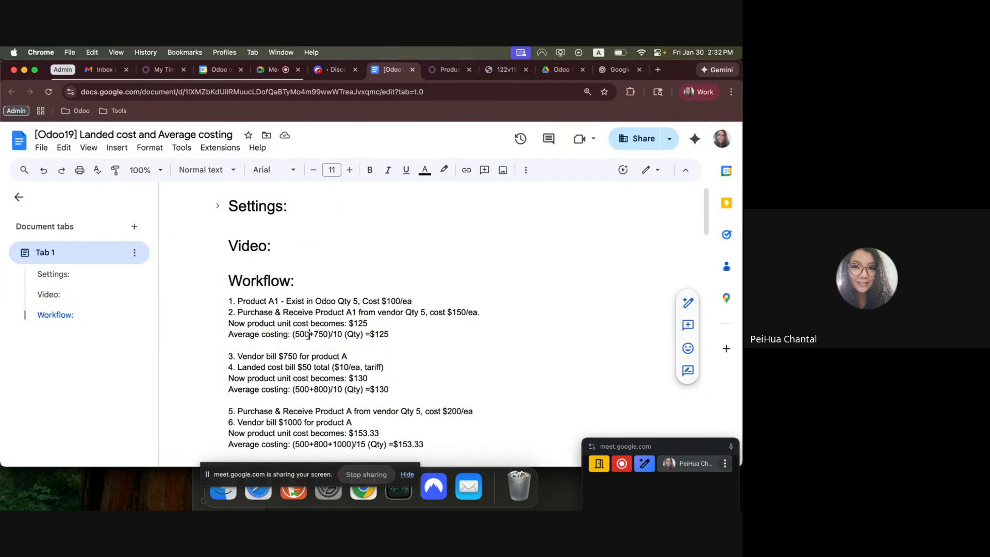
{"action": "mouse_move", "coordinate": [308, 335]}
{"action": "left_mouse_down"}
{"action": "mouse_move", "coordinate": [287, 336]}
{"action": "mouse_move", "coordinate": [324, 335]}
{"action": "left_mouse_up"}
{"action": "left_click", "coordinate": [332, 335]}
{"action": "left_click_drag", "start_coordinate": [351, 303], "coordinate": [360, 302]}
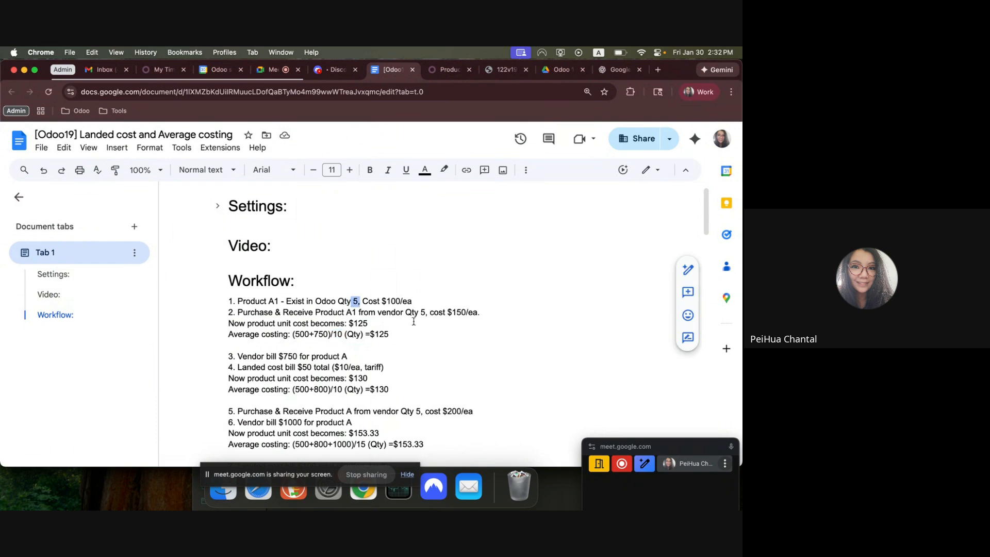
{"action": "left_click", "coordinate": [343, 336]}
{"action": "left_click_drag", "start_coordinate": [383, 336], "coordinate": [354, 335]}
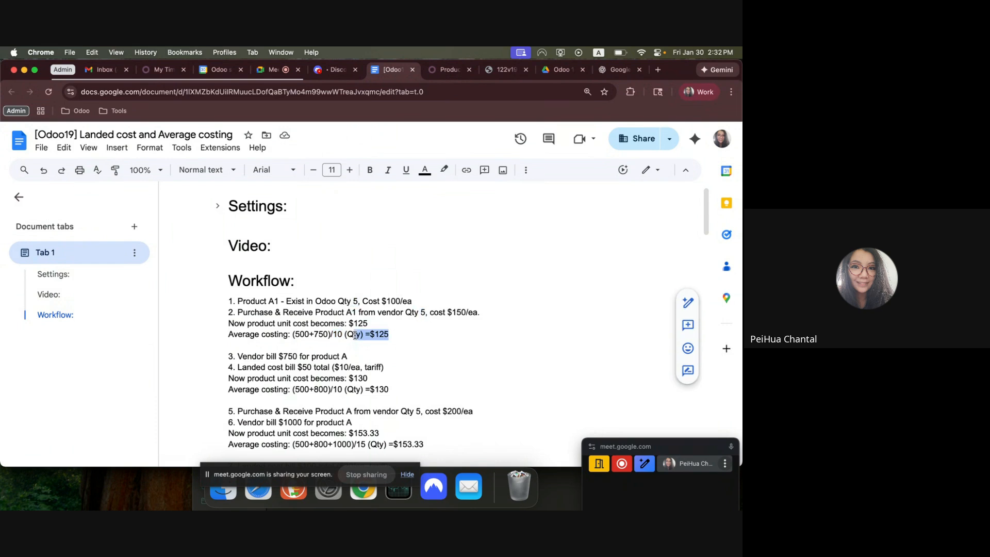
Return to Odoo, open Vendor A's purchase order, and upload Screenshot 2026-01-30 at 2.08.17 PM as its vendor bill.
{"action": "left_click", "coordinate": [448, 69]}
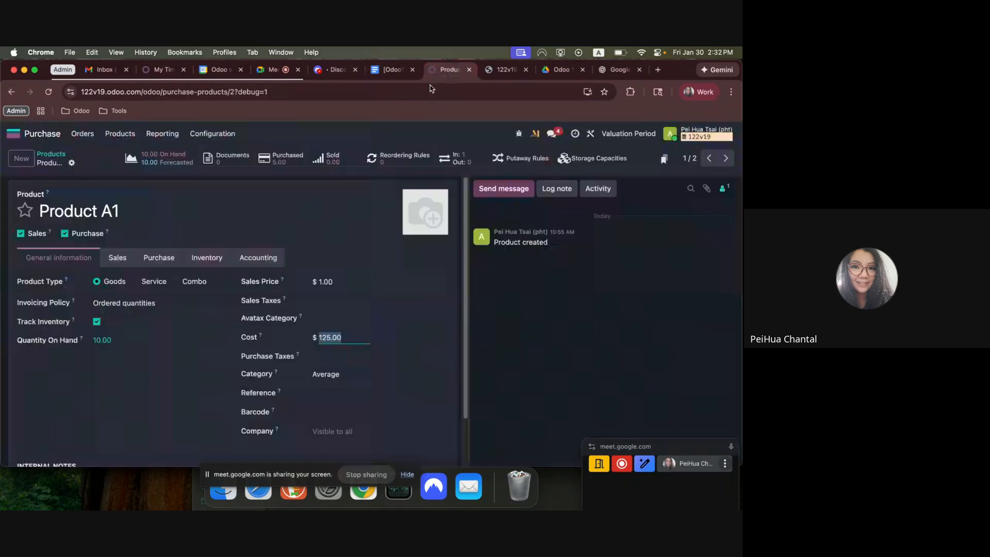
{"action": "left_click", "coordinate": [50, 156]}
{"action": "left_click", "coordinate": [13, 134]}
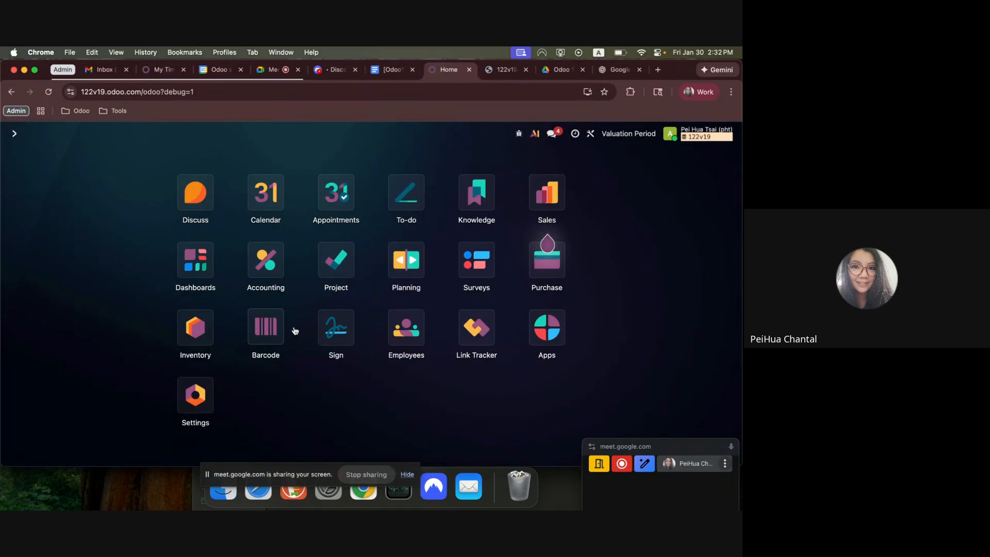
{"action": "left_click", "coordinate": [544, 269]}
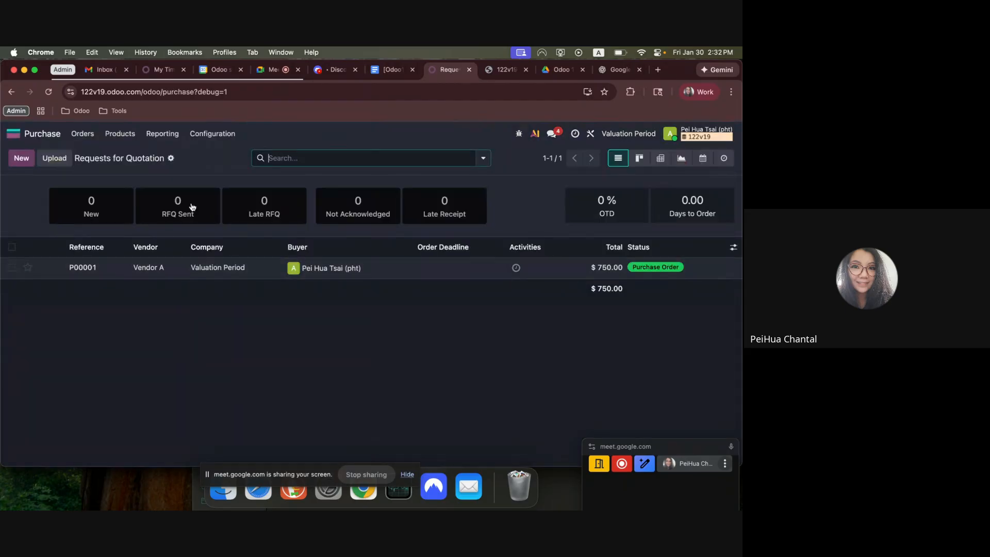
{"action": "left_click", "coordinate": [65, 267]}
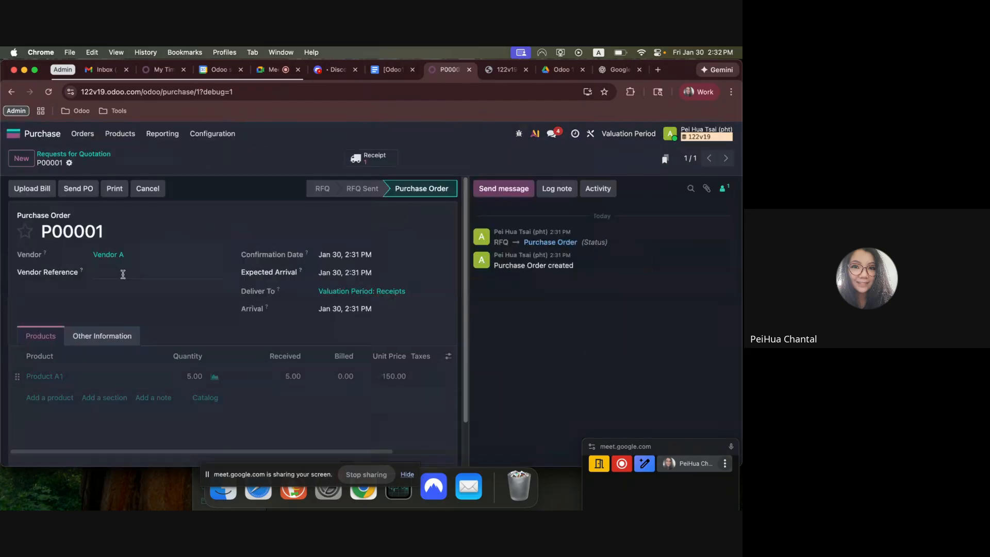
{"action": "left_click", "coordinate": [48, 194]}
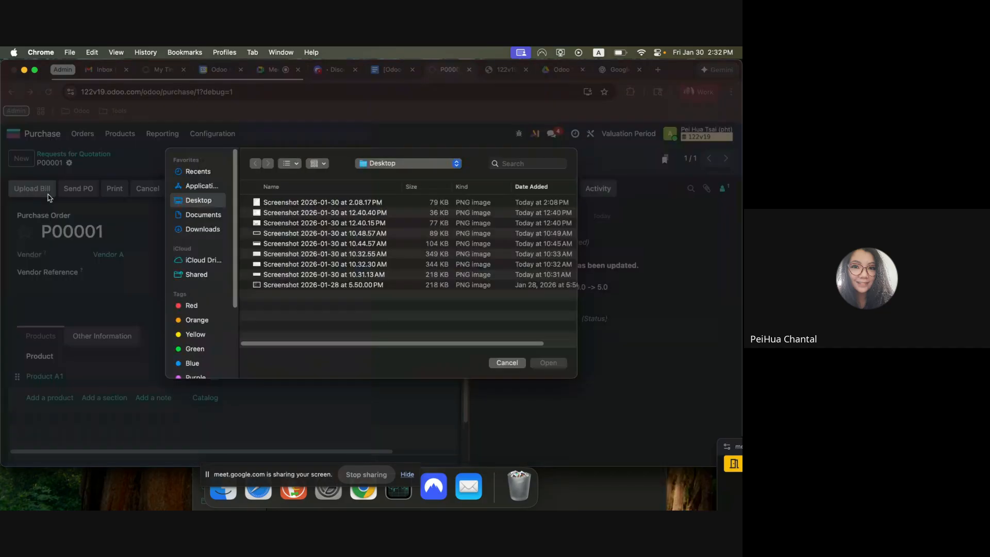
{"action": "double_click", "coordinate": [307, 203]}
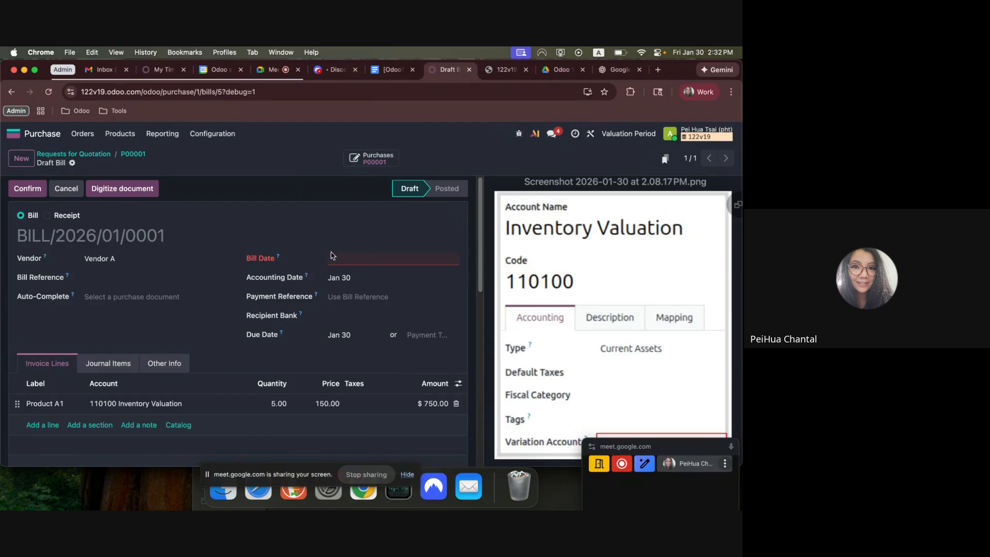
Set the bill date of Vendor A's draft bill to Jan 22 and confirm the bill.
{"action": "left_click", "coordinate": [331, 256]}
{"action": "left_click", "coordinate": [402, 376]}
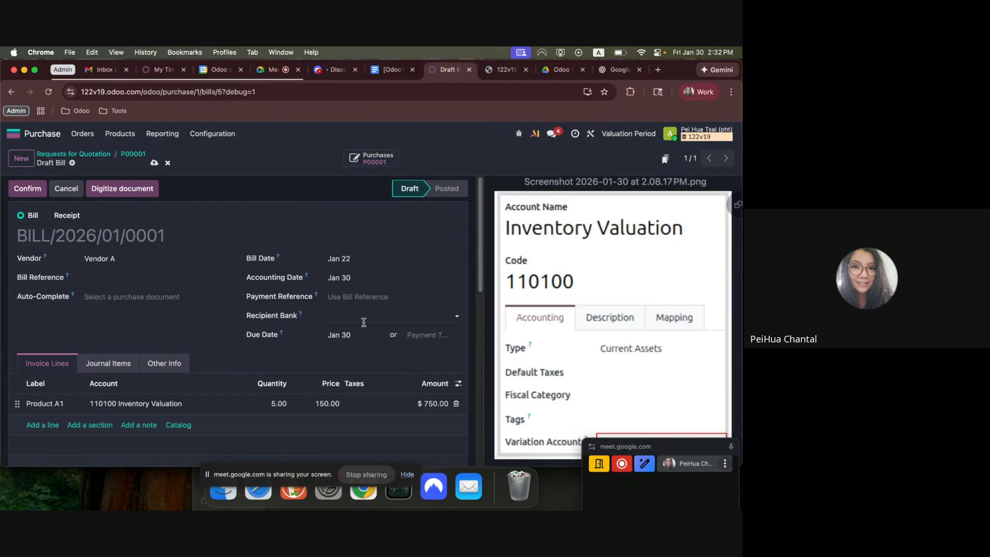
{"action": "left_click", "coordinate": [34, 191]}
Open the Balance Sheet in Accounting and check the Inventory Valuation balance under Current Assets.
{"action": "left_click", "coordinate": [13, 134]}
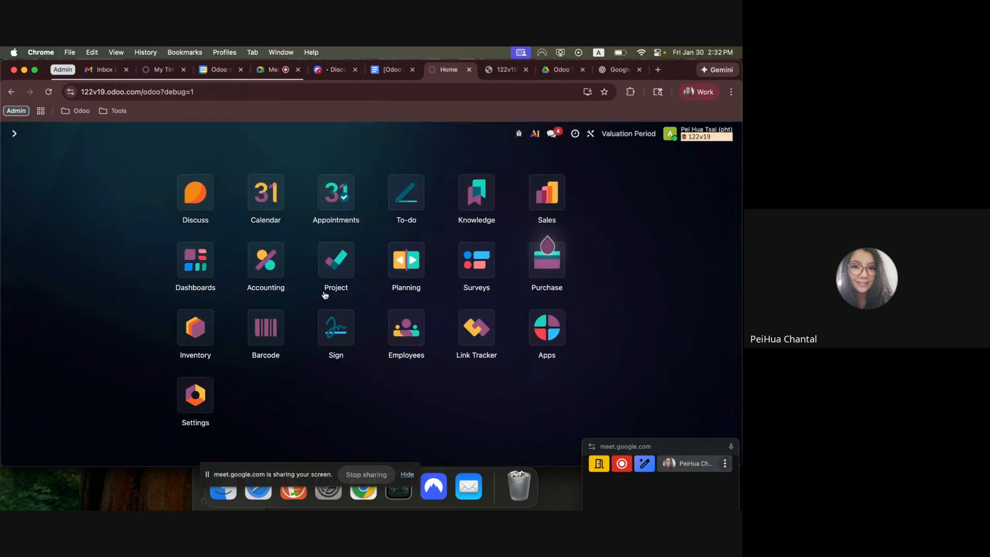
{"action": "left_click", "coordinate": [269, 260]}
{"action": "left_click", "coordinate": [304, 133]}
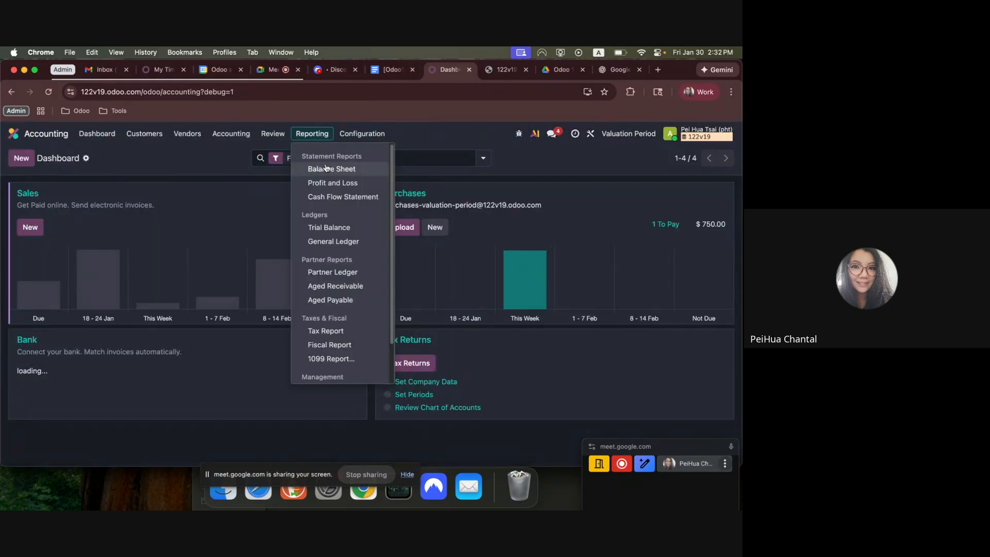
{"action": "left_click", "coordinate": [325, 168]}
{"action": "left_click_drag", "start_coordinate": [259, 323], "coordinate": [538, 327]}
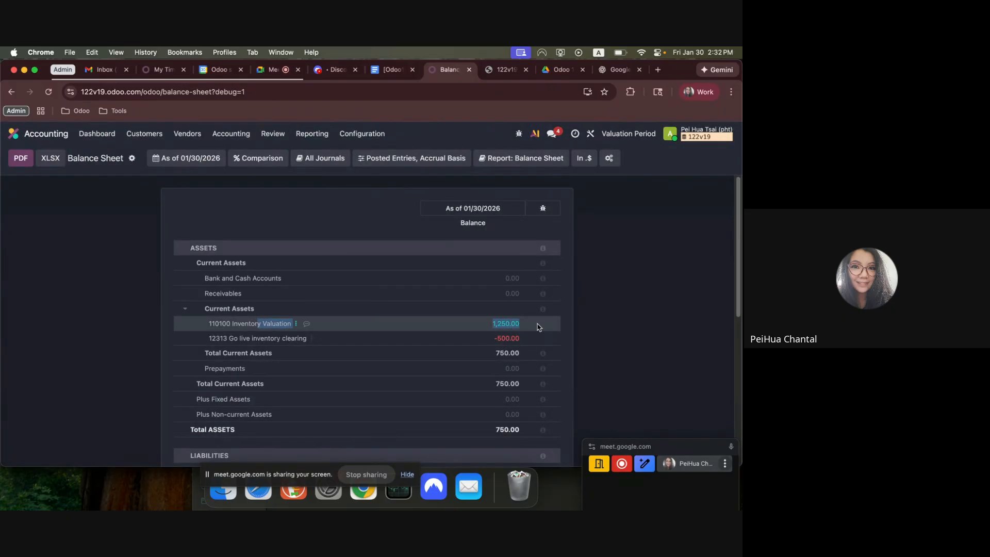
Open Moves Analysis in Inventory as a list and examine the value and remaining value of Product A1's two stock moves.
{"action": "left_click", "coordinate": [13, 134]}
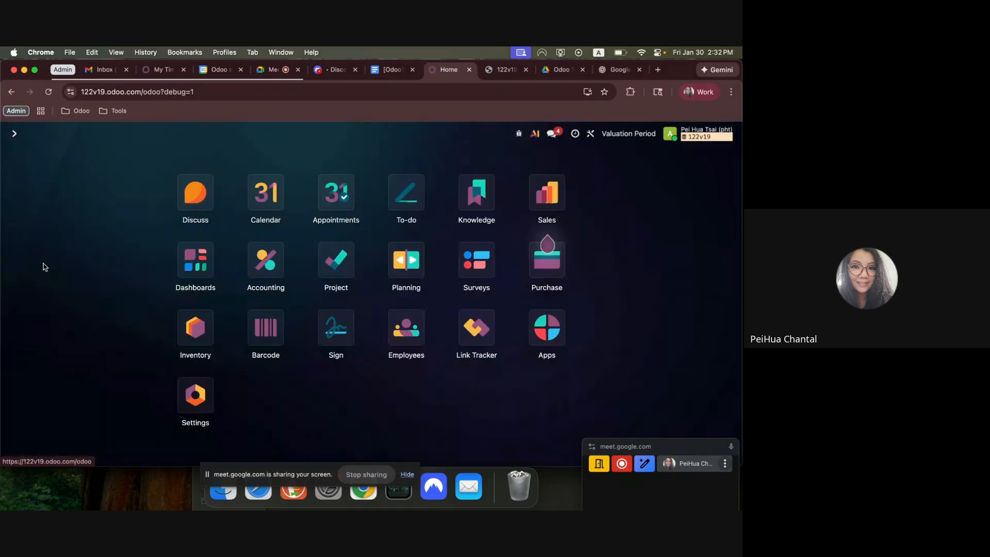
{"action": "left_click", "coordinate": [195, 327]}
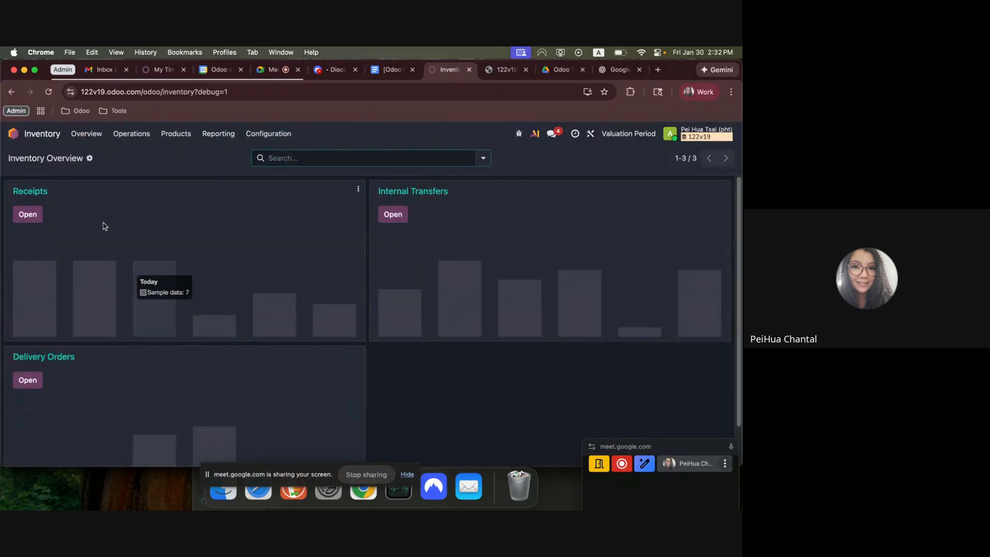
{"action": "left_click", "coordinate": [218, 133]}
{"action": "left_click", "coordinate": [238, 199]}
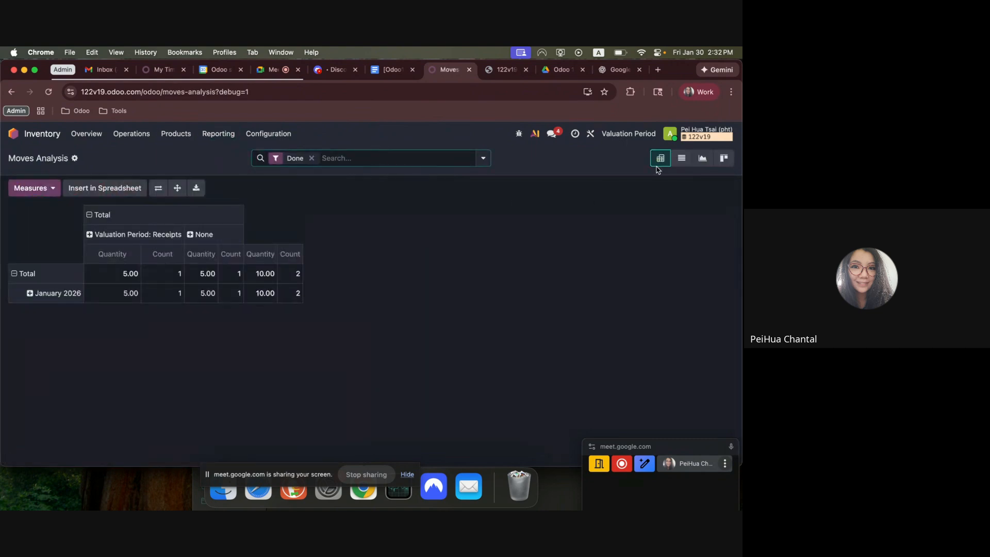
{"action": "left_click", "coordinate": [680, 158]}
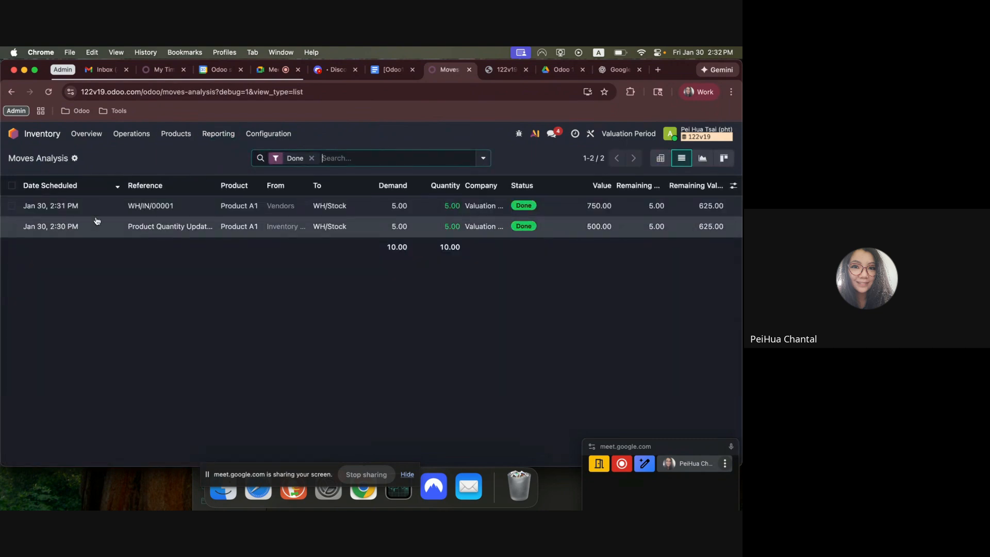
{"action": "left_click", "coordinate": [11, 186]}
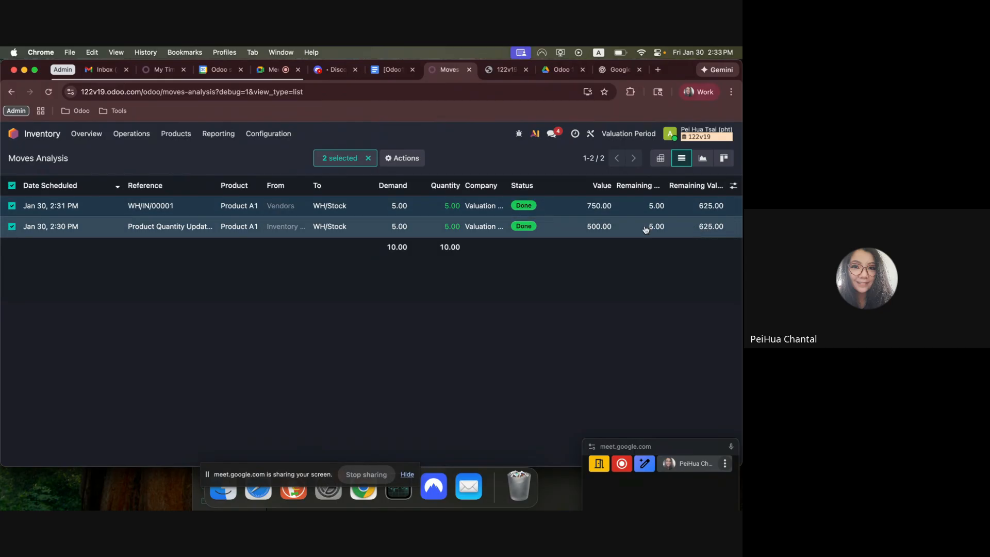
{"action": "left_click", "coordinate": [12, 185]}
Switch to the Google Docs workflow, review the $50 landed cost bill item, and insert a blank line between items 3 and 4.
{"action": "left_click", "coordinate": [13, 134]}
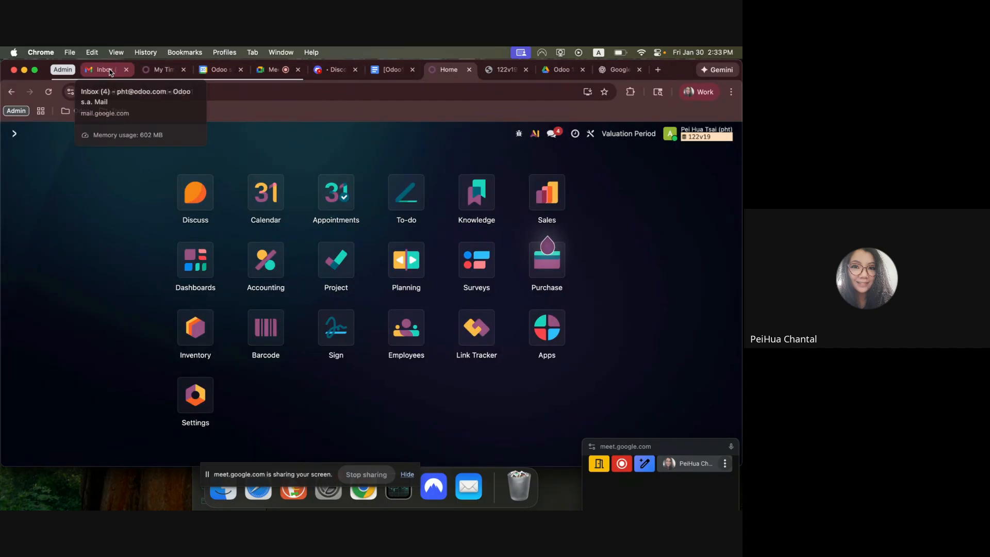
{"action": "left_click", "coordinate": [392, 69]}
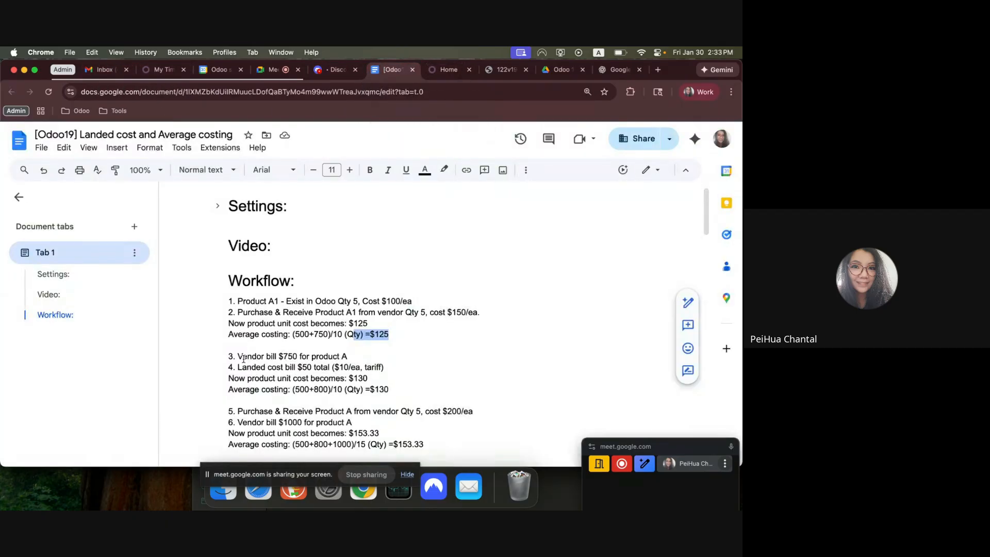
{"action": "left_click_drag", "start_coordinate": [236, 369], "coordinate": [440, 370]}
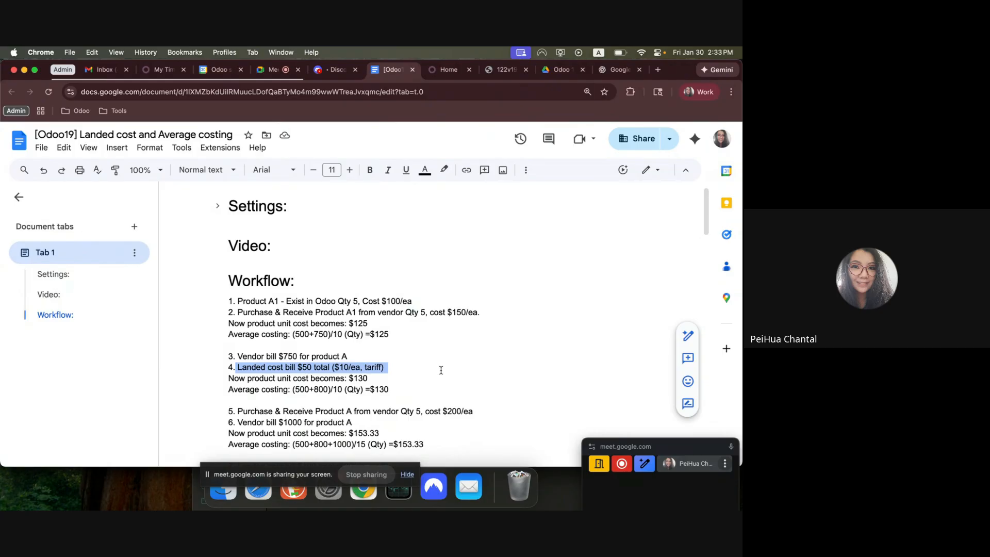
{"action": "left_click", "coordinate": [441, 370]}
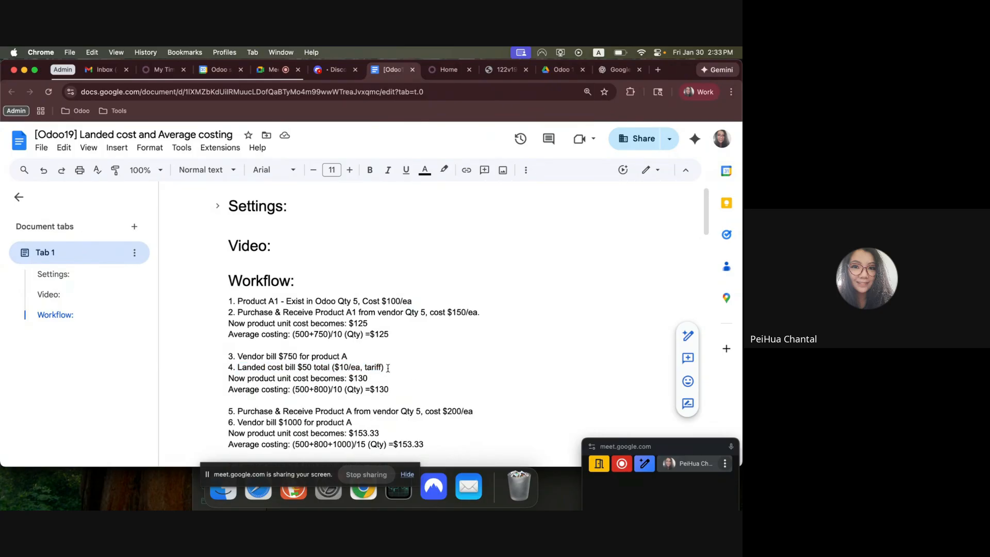
{"action": "left_click", "coordinate": [391, 357]}
{"action": "key", "text": "Return"}
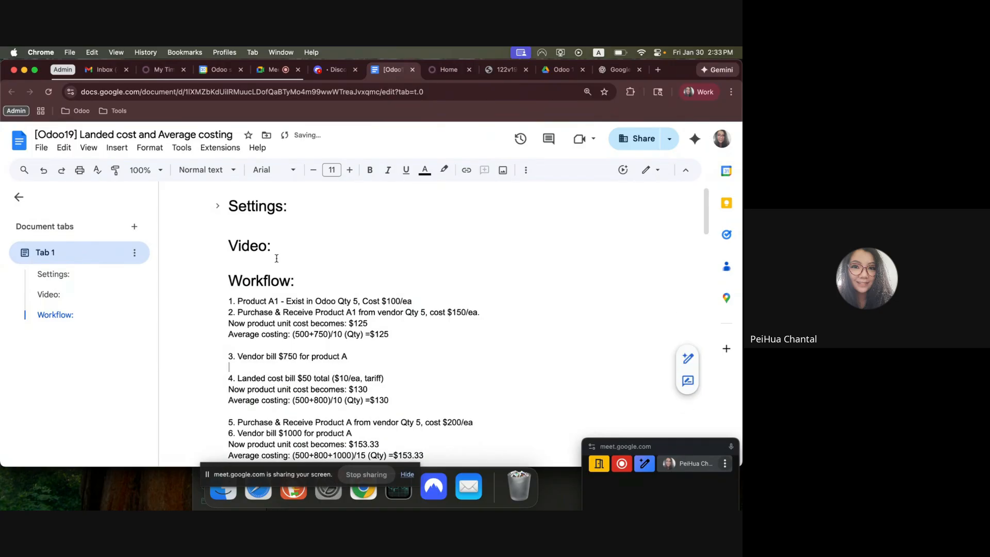
Return to Odoo, open Inventory's Moves Analysis as a list, and capture a screenshot of Product A1's stock moves.
{"action": "left_click", "coordinate": [442, 78]}
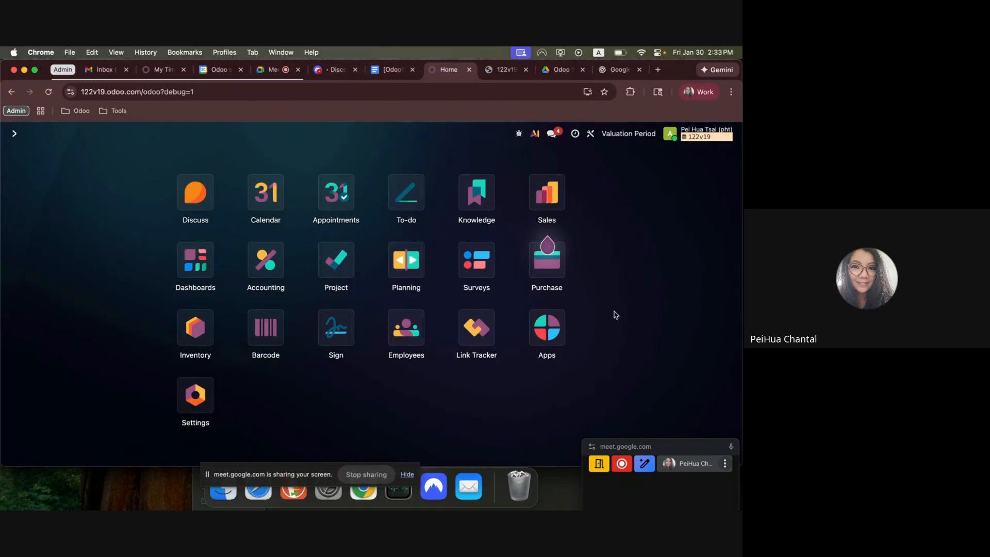
{"action": "type", "text": "invne"}
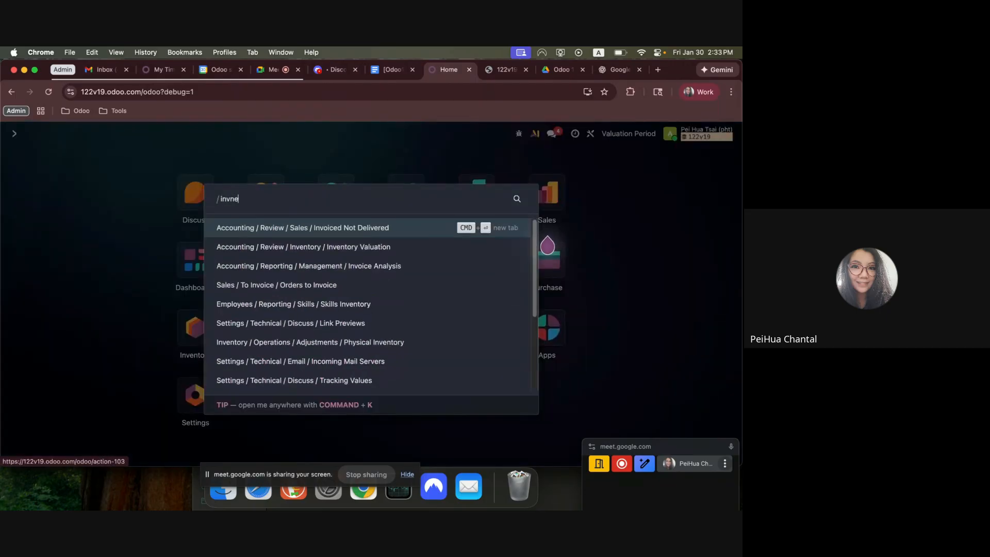
{"action": "key", "text": "BackSpace"}
{"action": "key", "text": "BackSpace"}
{"action": "key", "text": "BackSpace"}
{"action": "key", "text": "Return"}
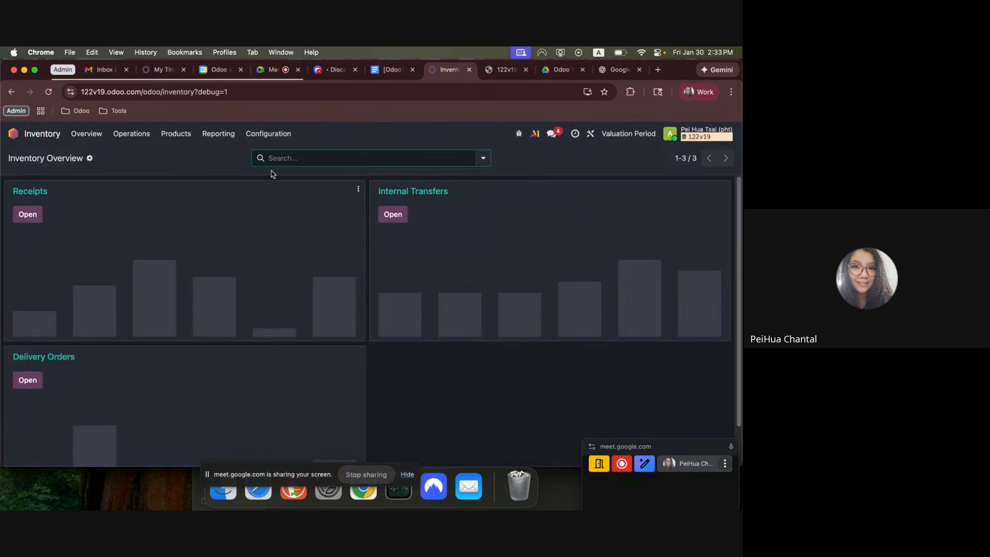
{"action": "left_click", "coordinate": [218, 134]}
{"action": "left_click", "coordinate": [248, 196]}
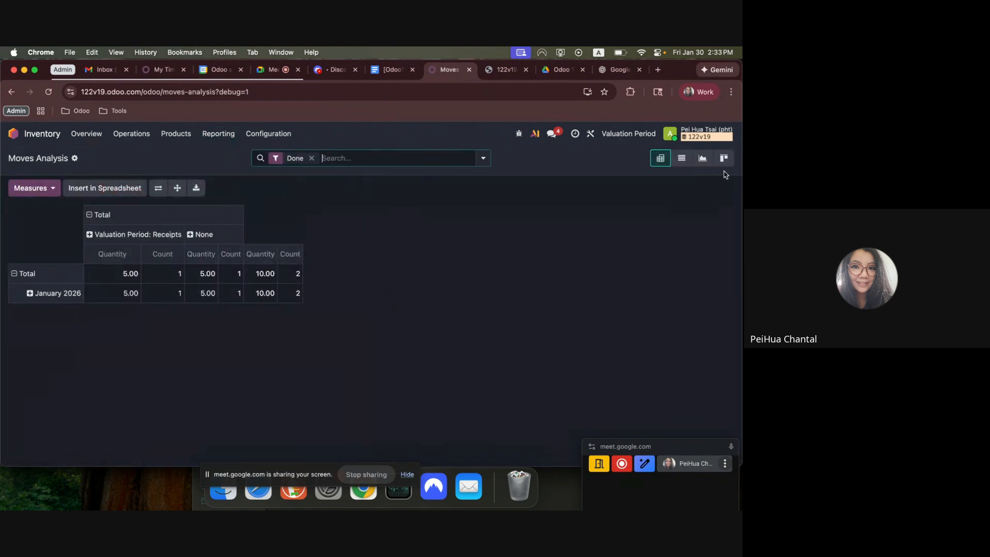
{"action": "left_click", "coordinate": [681, 159]}
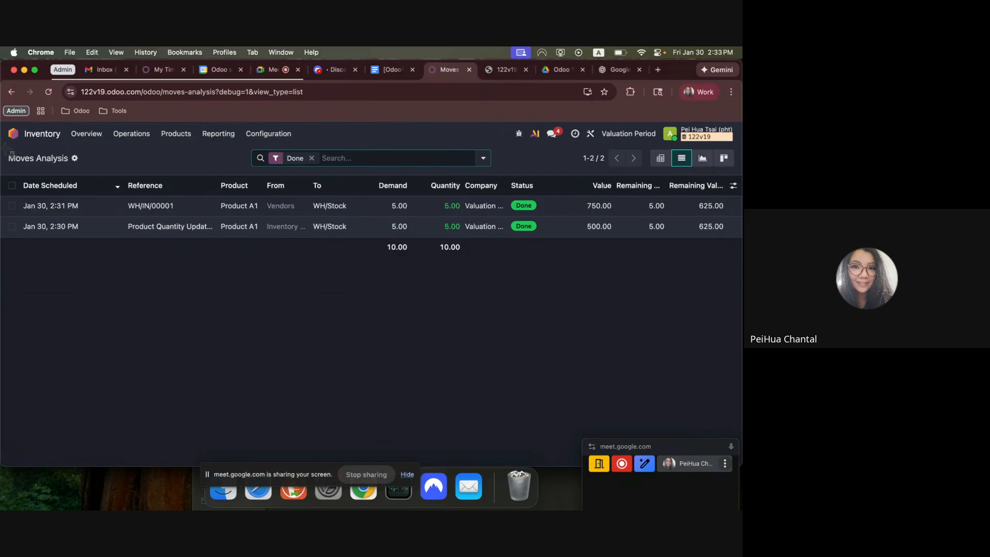
{"action": "left_click_drag", "start_coordinate": [6, 149], "coordinate": [697, 271]}
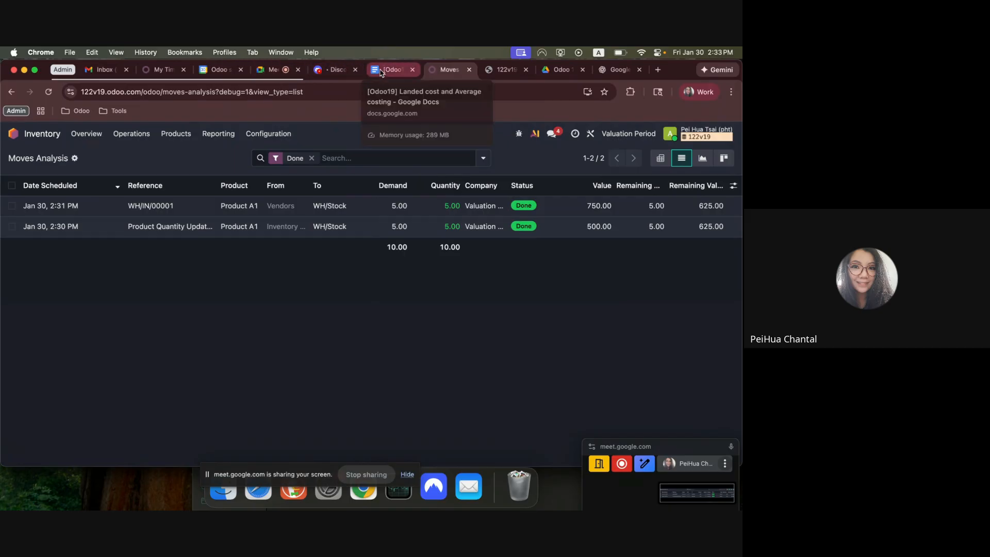
Go back to the Google Docs workflow and check item 4, the landed cost bill.
{"action": "left_click", "coordinate": [13, 133]}
{"action": "left_click", "coordinate": [372, 72]}
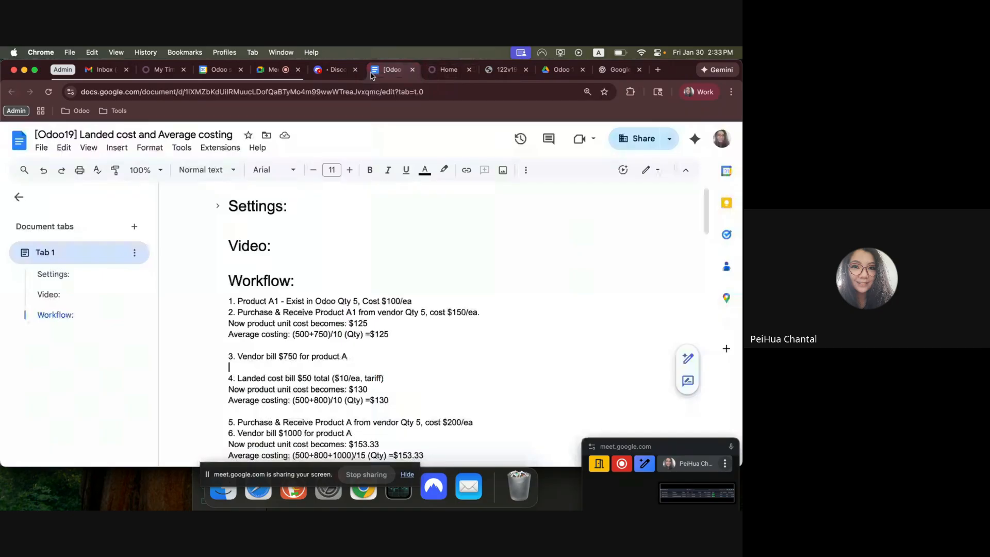
{"action": "left_click_drag", "start_coordinate": [246, 378], "coordinate": [297, 378]}
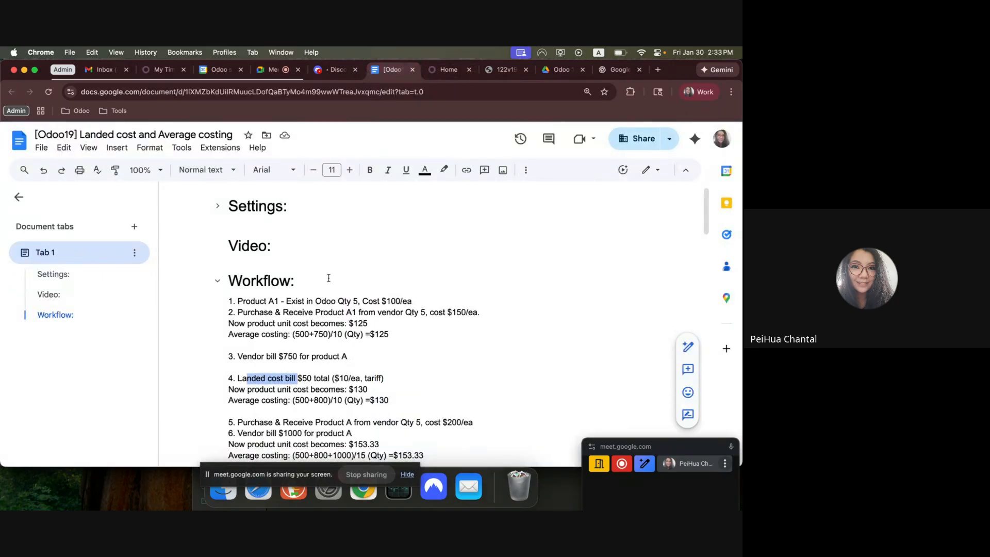
Return to Odoo, open the receipt of Vendor A's purchase order, and check its transfer reference.
{"action": "left_click", "coordinate": [444, 70]}
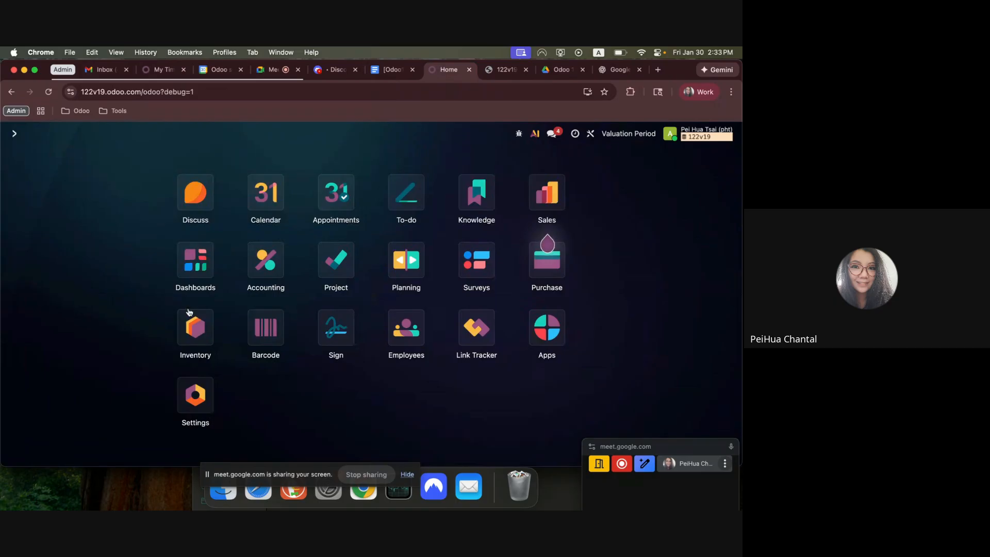
{"action": "type", "text": "purh"}
{"action": "key", "text": "Return"}
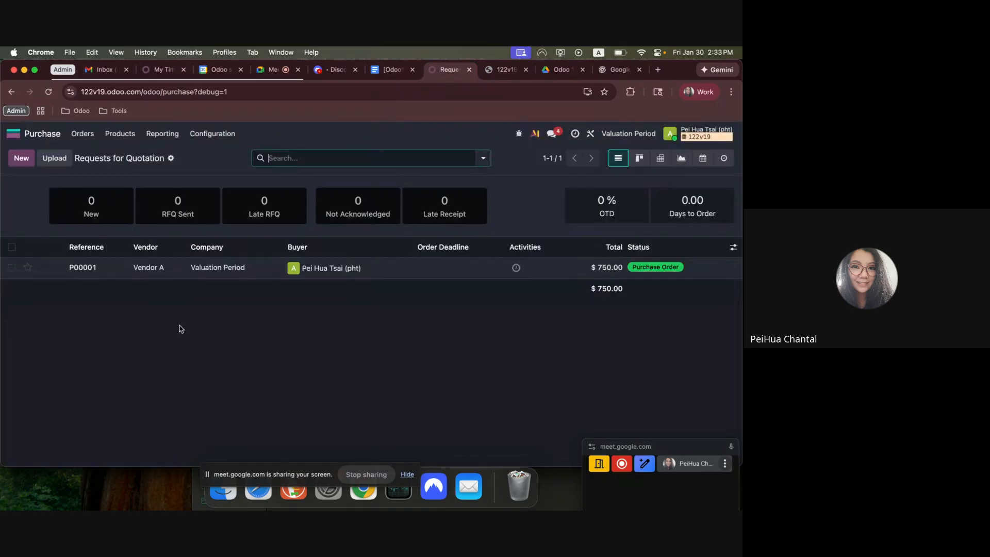
{"action": "left_click", "coordinate": [168, 265]}
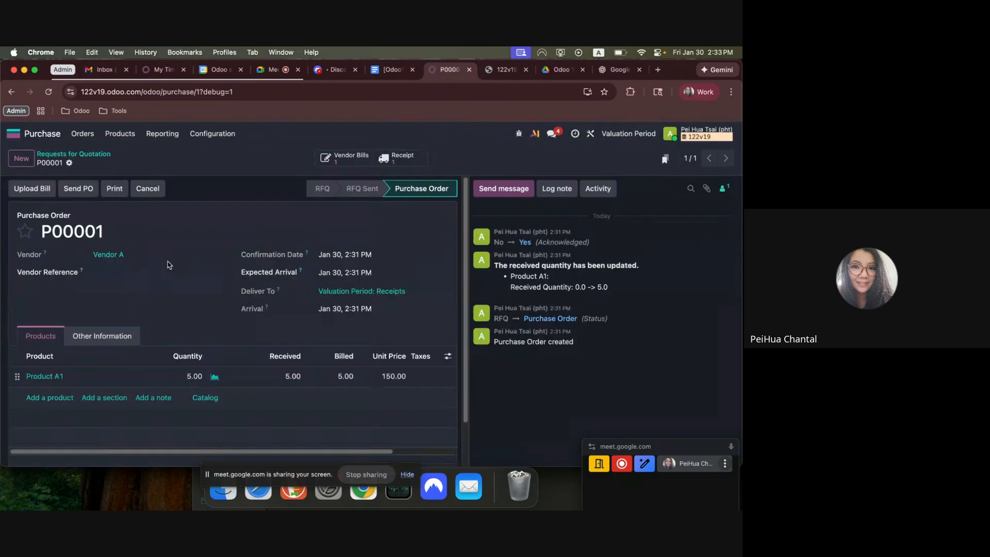
{"action": "left_click", "coordinate": [396, 158]}
{"action": "left_click_drag", "start_coordinate": [183, 223], "coordinate": [46, 221]}
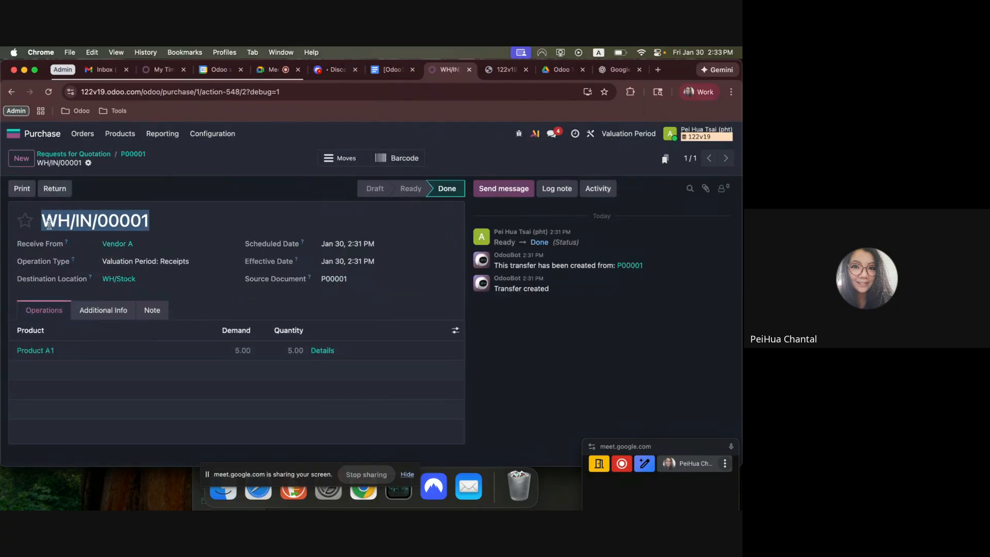
Start a new vendor bill in Accounting.
{"action": "left_click", "coordinate": [15, 134]}
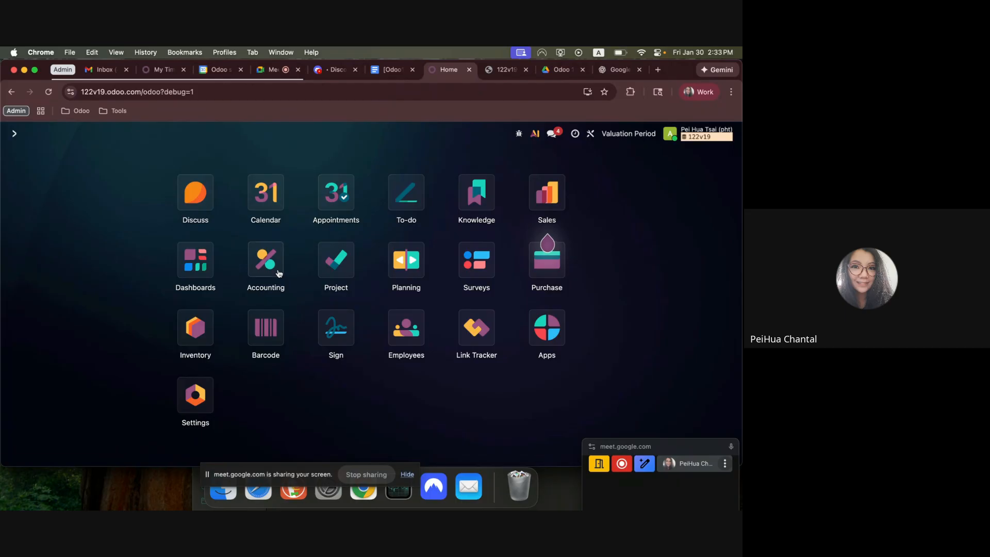
{"action": "left_click", "coordinate": [265, 260]}
{"action": "left_click", "coordinate": [191, 135]}
{"action": "left_click", "coordinate": [191, 153]}
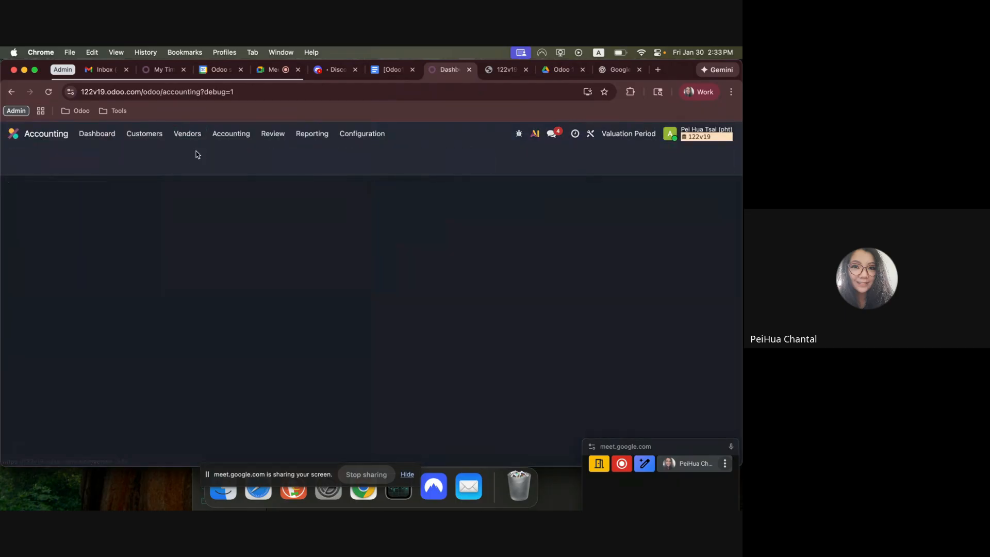
{"action": "left_click", "coordinate": [11, 153]}
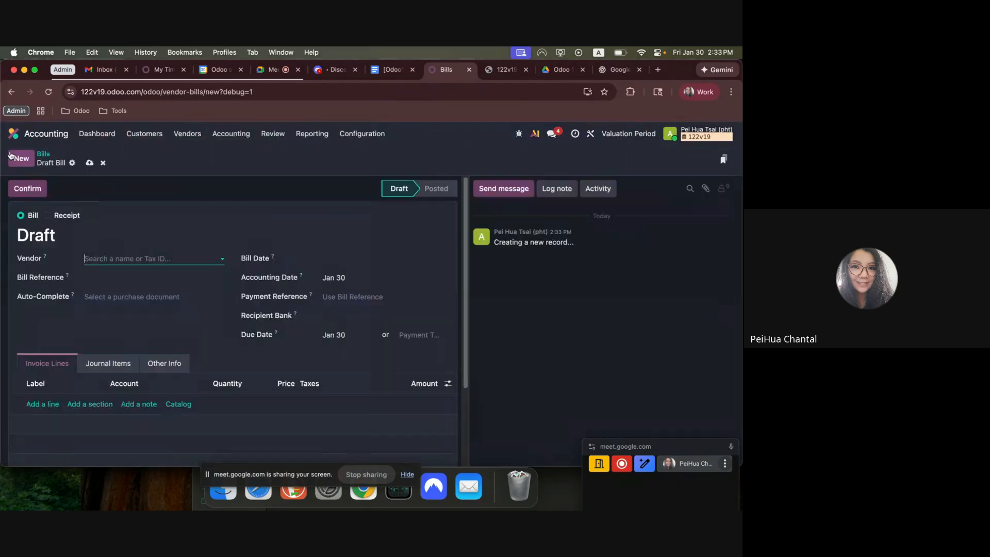
Create and save a new company named Vendor - LC as the draft bill's vendor.
{"action": "left_click", "coordinate": [97, 258]}
{"action": "type", "text": "Vendor"}
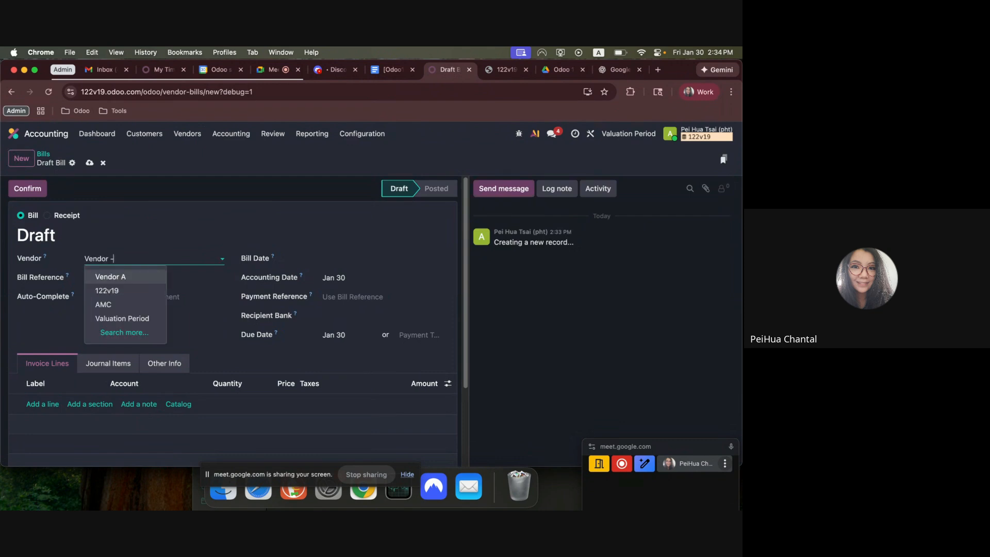
{"action": "type", "text": " - an"}
{"action": "key", "text": "BackSpace"}
{"action": "key", "text": "BackSpace"}
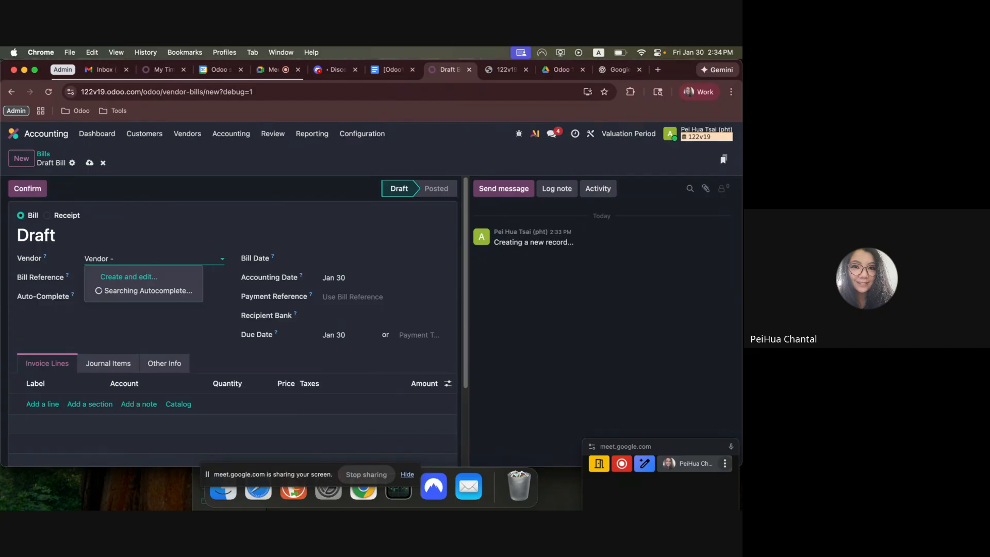
{"action": "type", "text": "lo"}
{"action": "key", "text": "BackSpace"}
{"action": "left_click", "coordinate": [127, 277]}
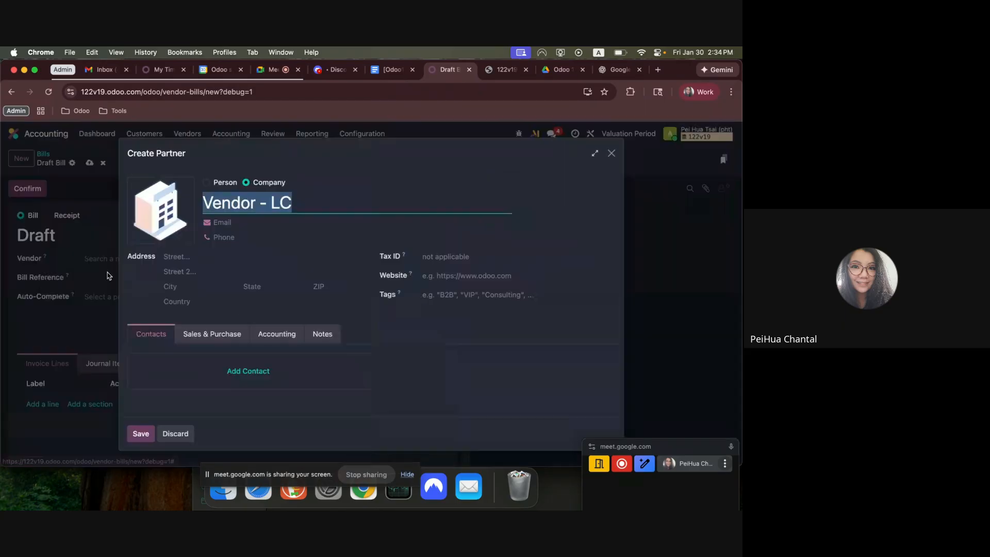
{"action": "left_click", "coordinate": [138, 434]}
Show the Product column on the bill lines and add Tariff - Landed Cost with a price of 50.
{"action": "left_click", "coordinate": [41, 404]}
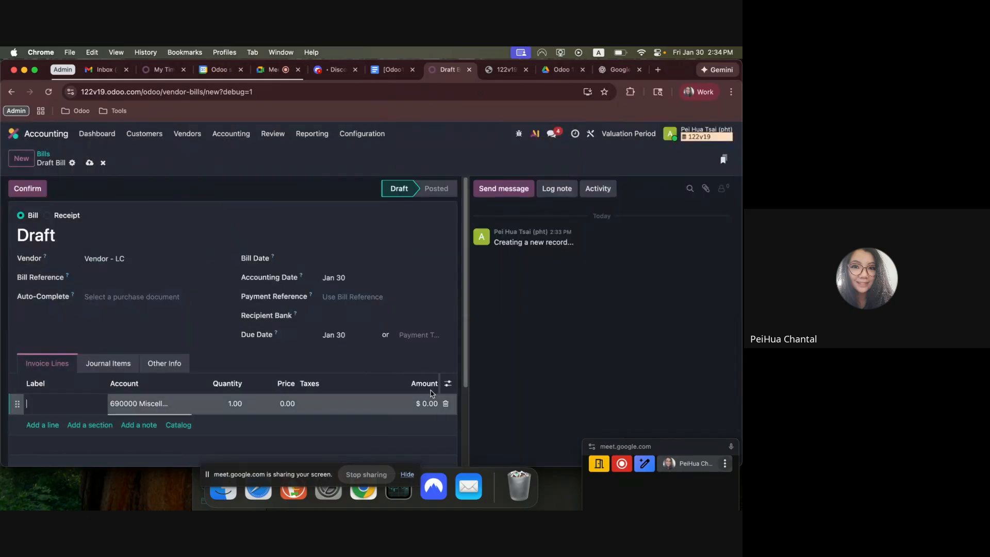
{"action": "left_click", "coordinate": [447, 383]}
{"action": "left_click", "coordinate": [351, 219]}
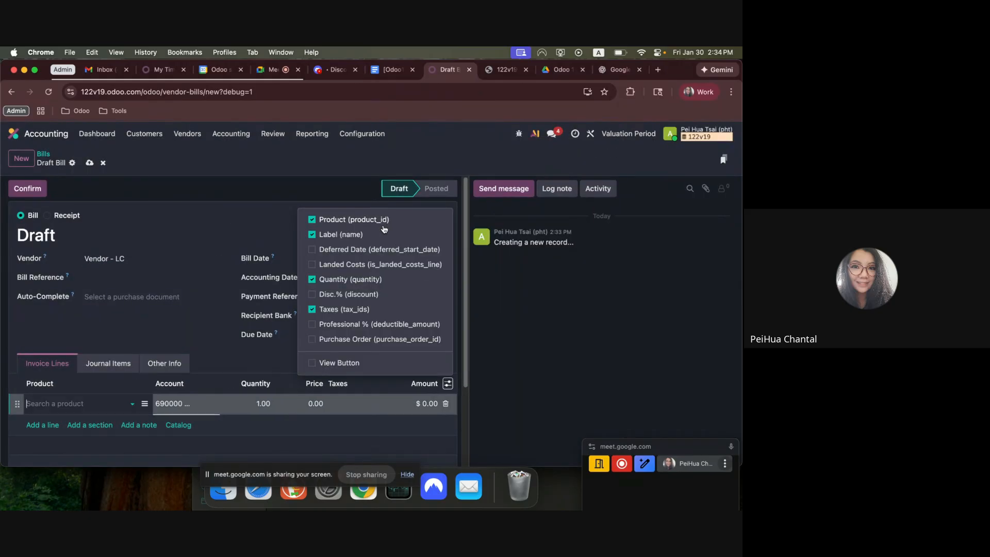
{"action": "left_click", "coordinate": [75, 406]}
{"action": "left_click", "coordinate": [67, 433]}
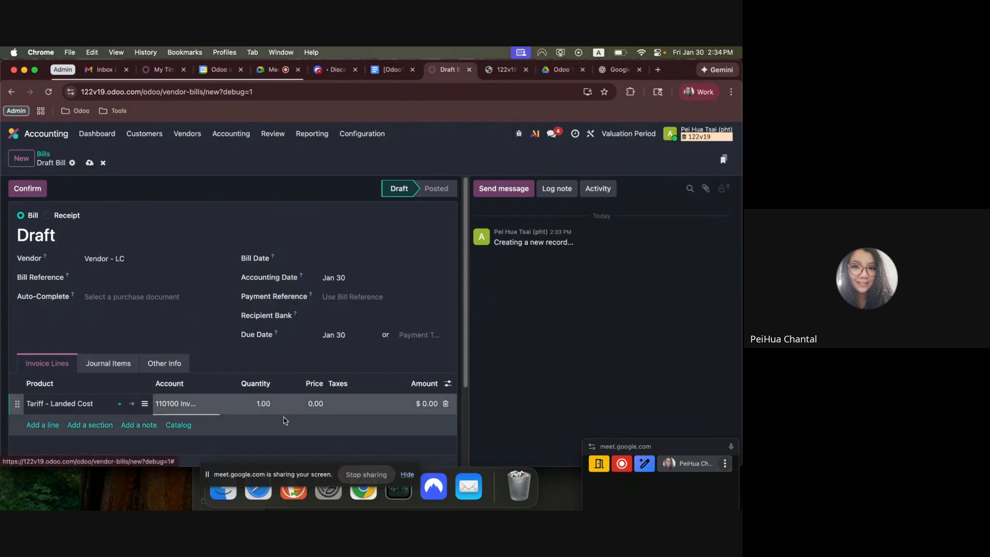
{"action": "left_click", "coordinate": [297, 407]}
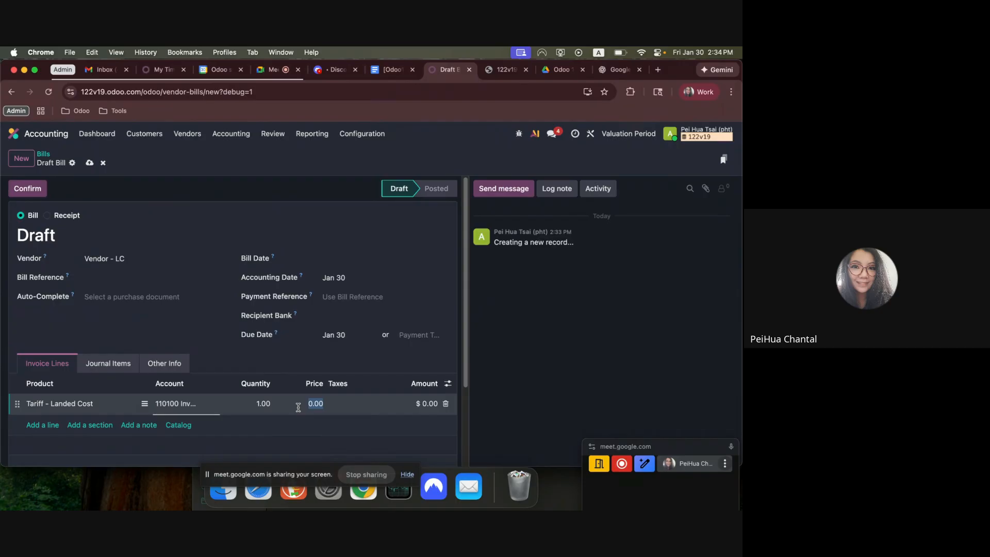
{"action": "type", "text": "50"}
{"action": "left_click", "coordinate": [659, 416]}
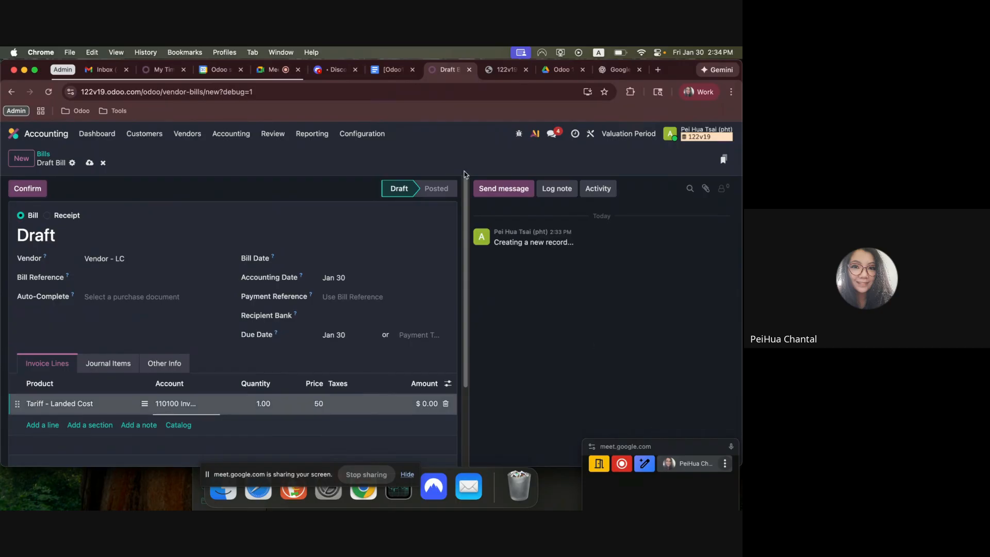
Set the bill date of Vendor - LC's draft bill to Jan 29, then save and confirm the bill.
{"action": "left_click", "coordinate": [390, 70]}
{"action": "left_click", "coordinate": [446, 69]}
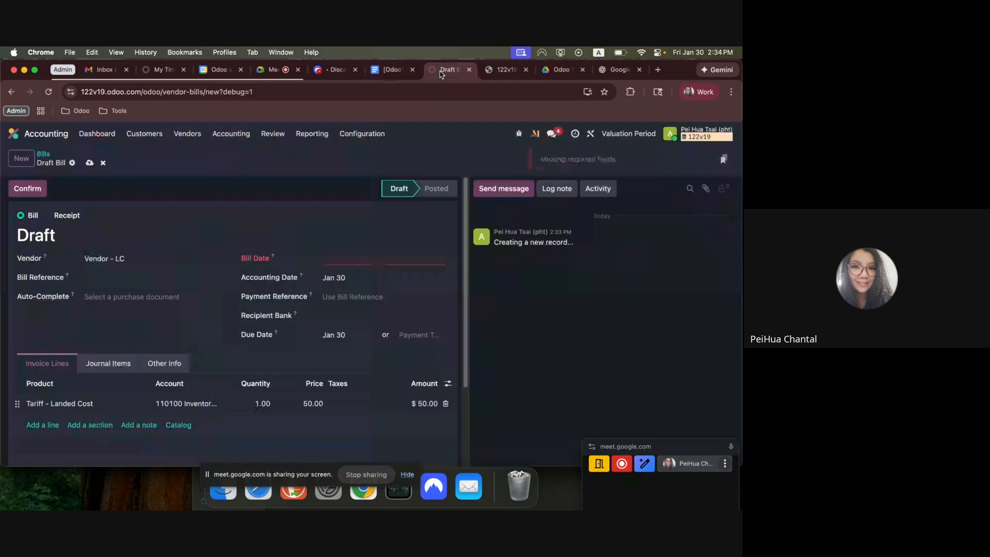
{"action": "left_click", "coordinate": [352, 261]}
{"action": "left_click", "coordinate": [418, 393]}
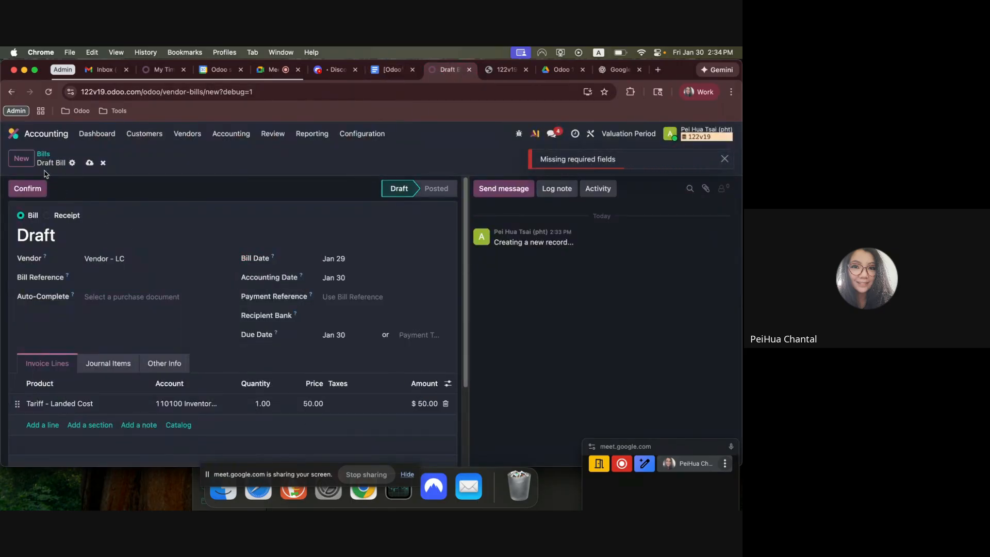
{"action": "left_click", "coordinate": [88, 163]}
{"action": "left_click", "coordinate": [27, 188]}
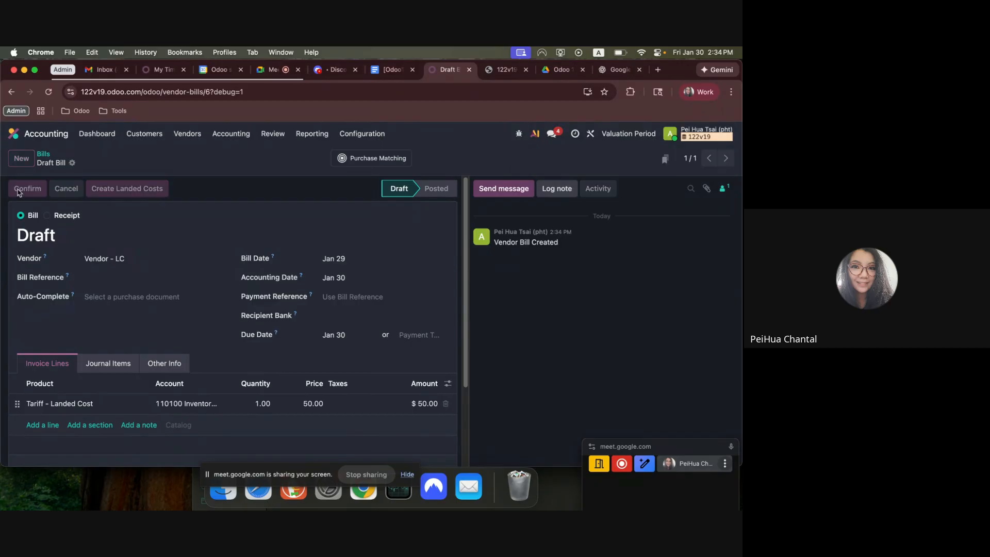
{"action": "left_click_drag", "start_coordinate": [224, 379], "coordinate": [288, 380]}
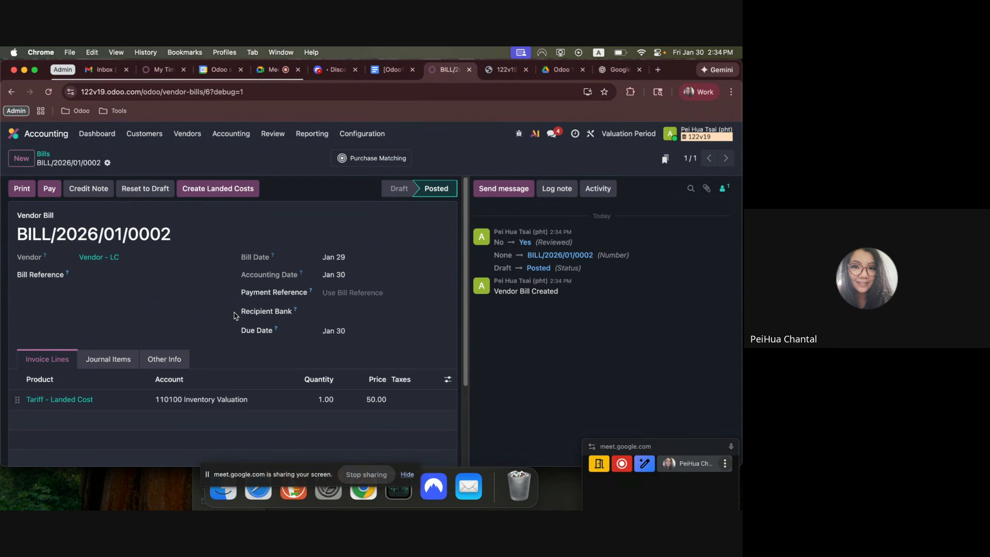
Create and validate a landed cost from the tariff bill for transfer WH/IN/00001, and open its journal entry.
{"action": "left_click", "coordinate": [235, 194]}
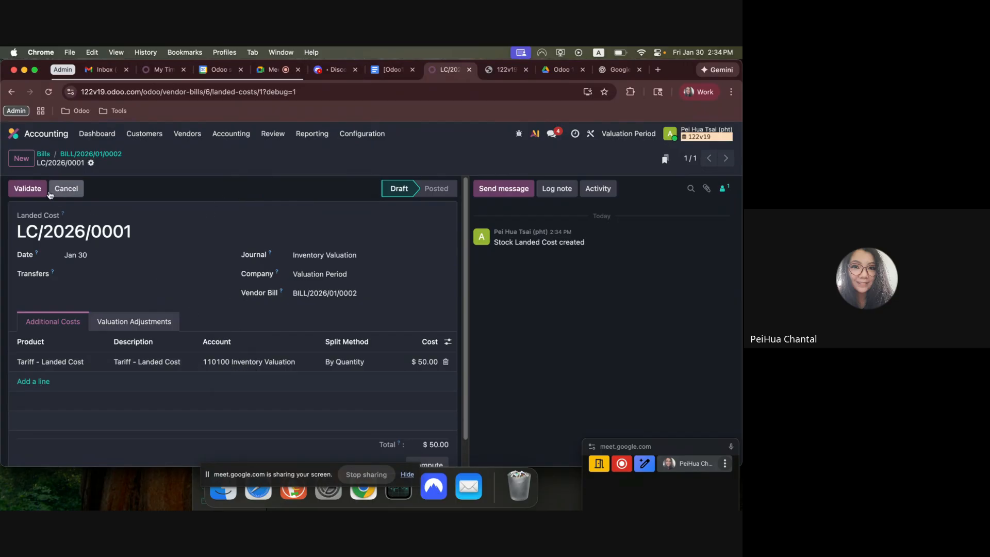
{"action": "left_click", "coordinate": [31, 190]}
{"action": "left_click", "coordinate": [109, 318]}
{"action": "left_click", "coordinate": [92, 273]}
{"action": "left_click", "coordinate": [96, 290]}
{"action": "left_click", "coordinate": [28, 190]}
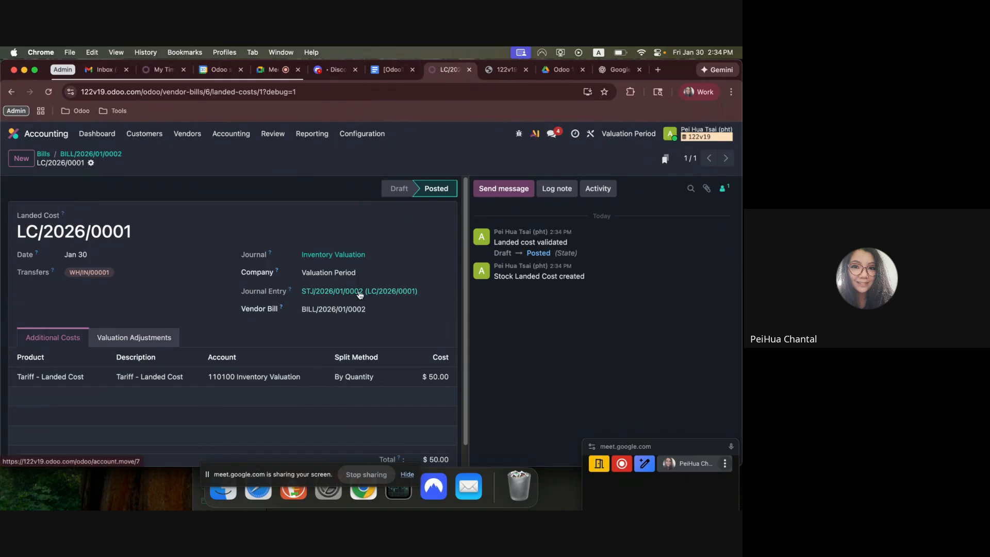
{"action": "left_click", "coordinate": [355, 291]}
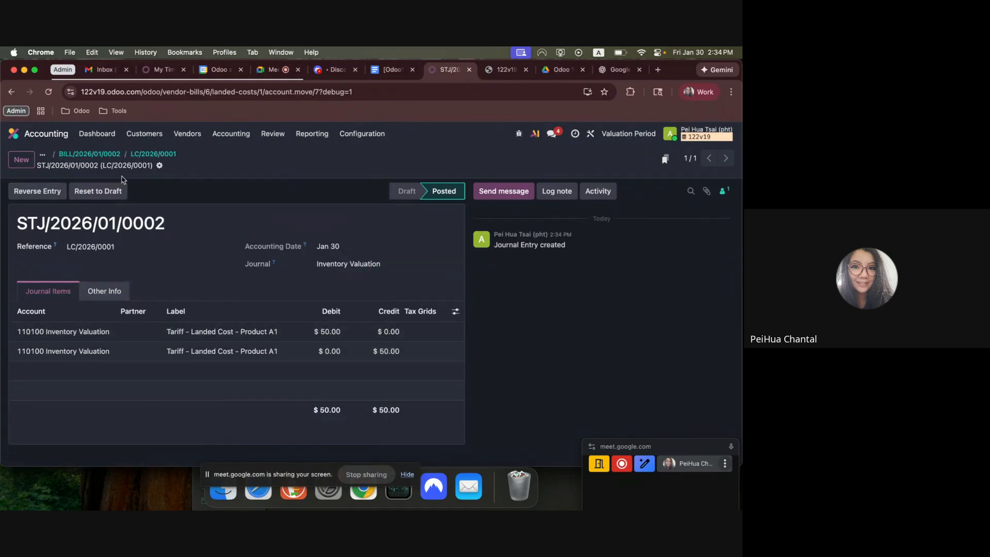
Open the Balance Sheet report and check the balance of account 110100 Inventory Valuation.
{"action": "left_click", "coordinate": [144, 154]}
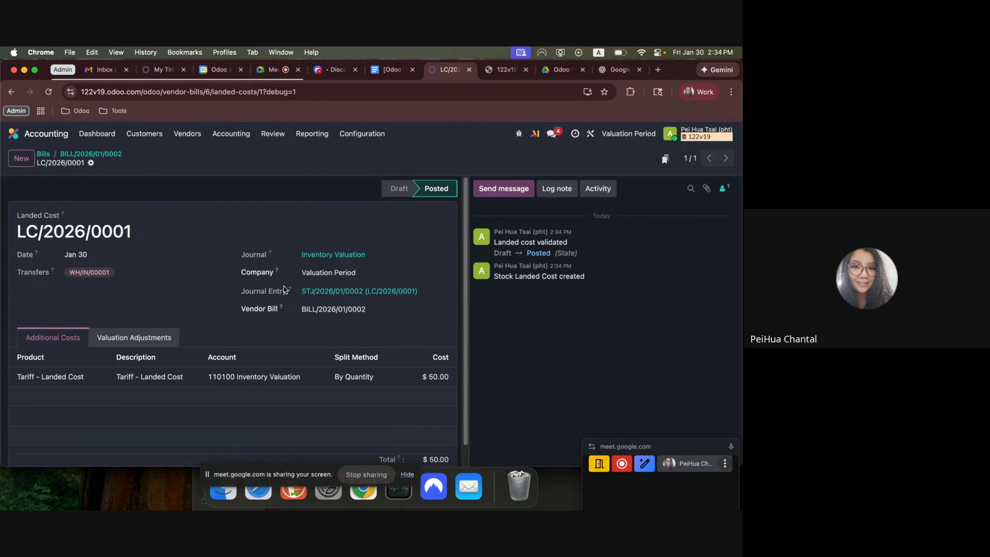
{"action": "left_click", "coordinate": [311, 134]}
{"action": "left_click", "coordinate": [328, 168]}
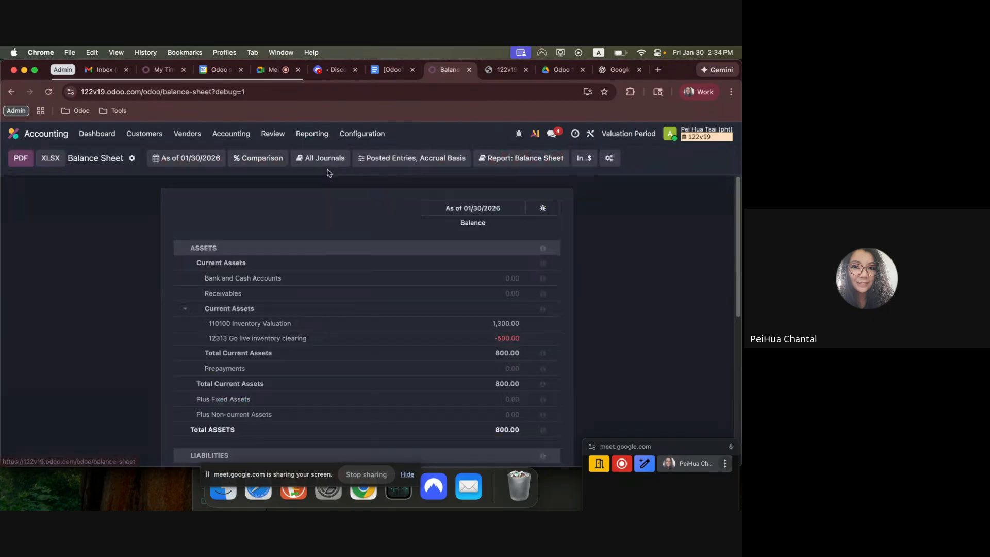
{"action": "left_click_drag", "start_coordinate": [242, 325], "coordinate": [516, 326]}
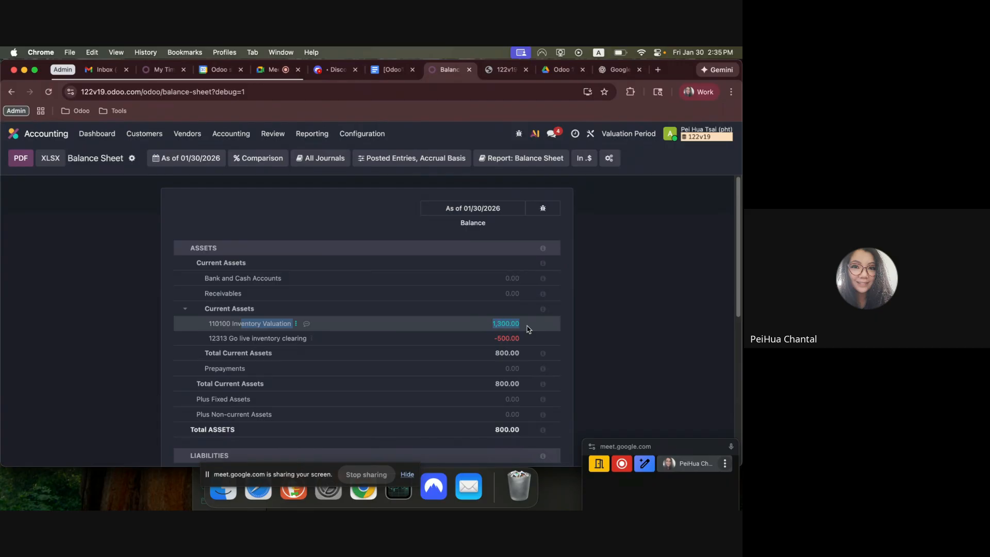
Open the Moves Analysis report in Inventory as a list and examine the value of receipt WH/IN/00001.
{"action": "left_click", "coordinate": [37, 138]}
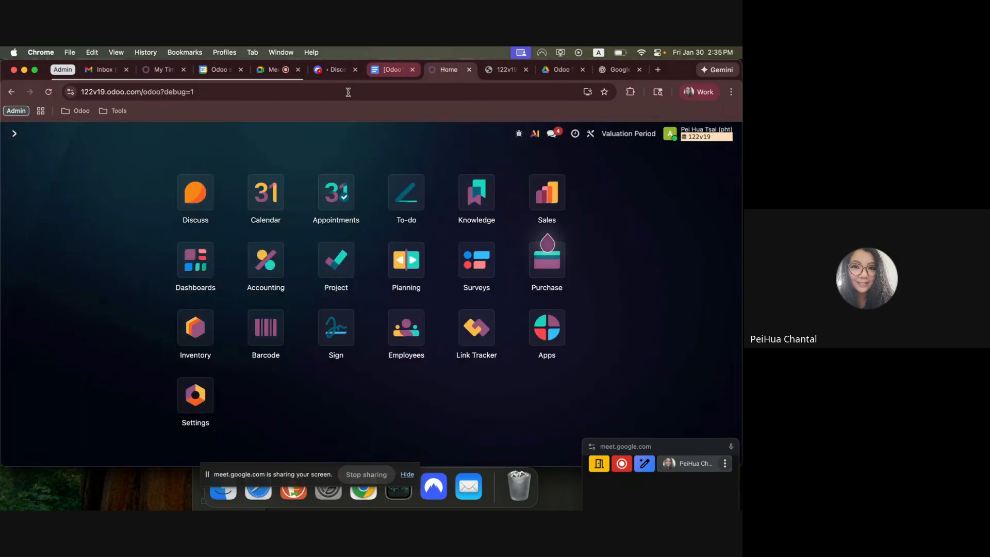
{"action": "left_click", "coordinate": [195, 324]}
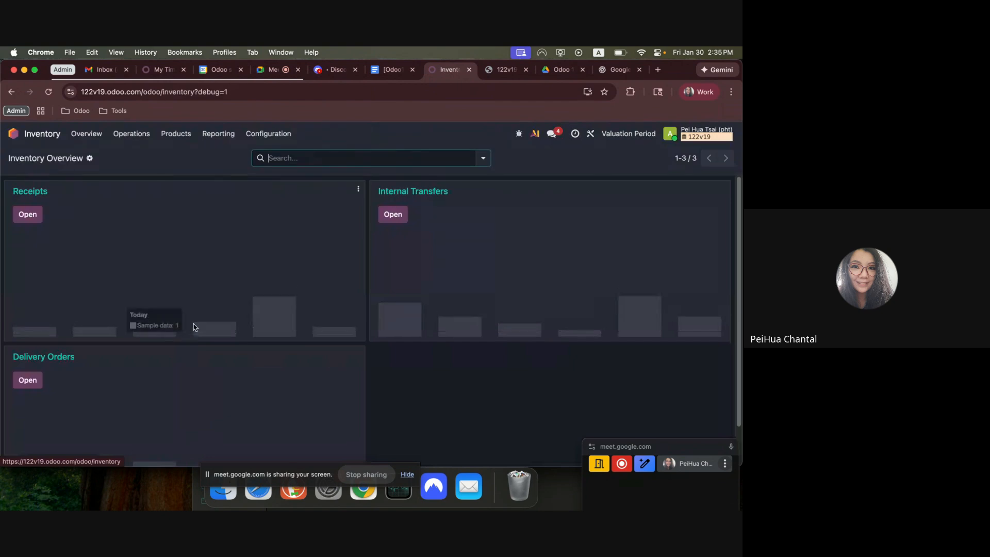
{"action": "left_click", "coordinate": [222, 139]}
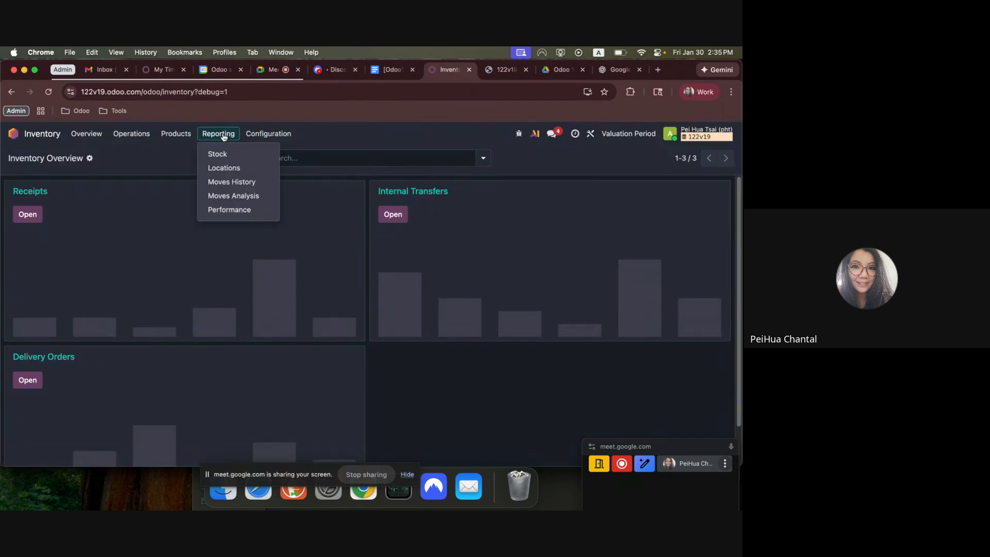
{"action": "left_click", "coordinate": [235, 196]}
{"action": "left_click", "coordinate": [681, 158]}
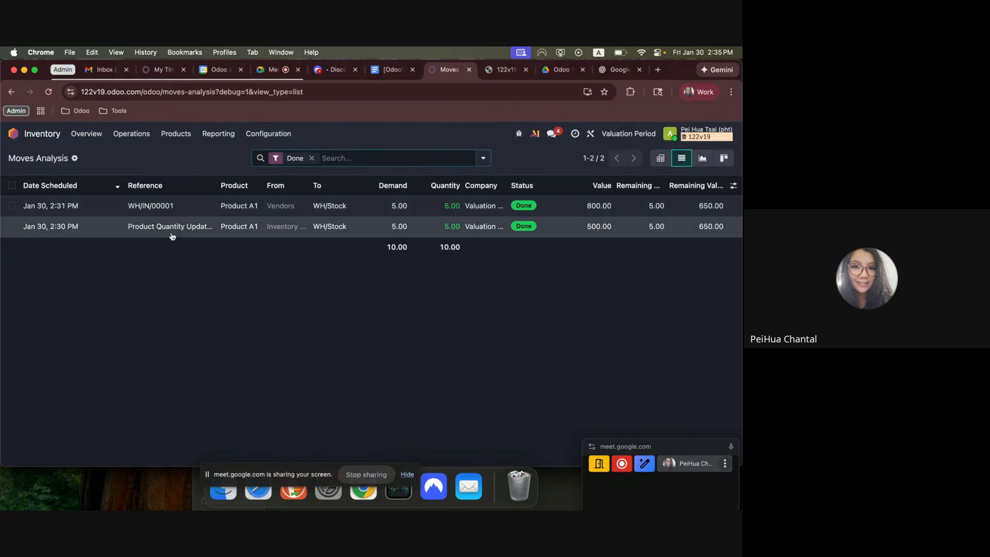
{"action": "left_click", "coordinate": [12, 205]}
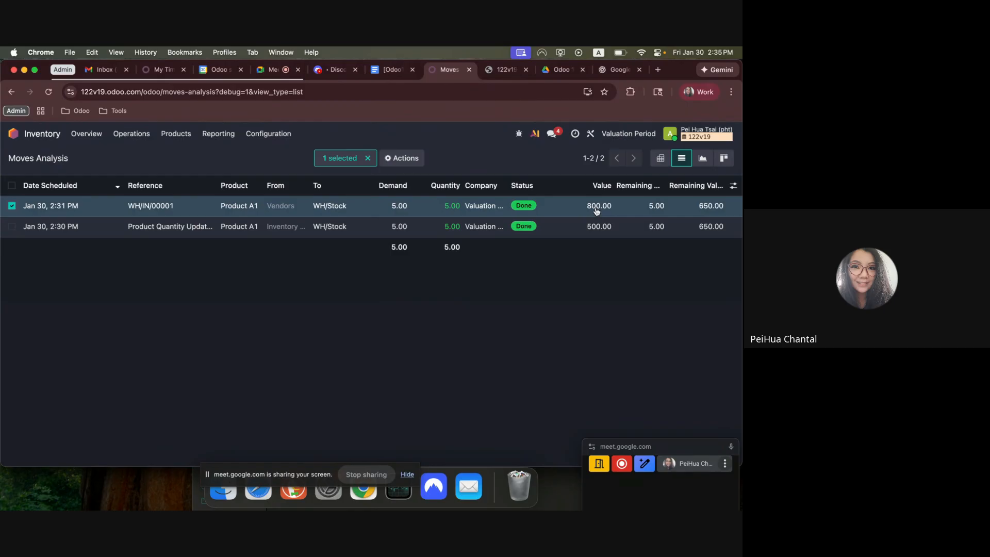
{"action": "left_click", "coordinate": [11, 205]}
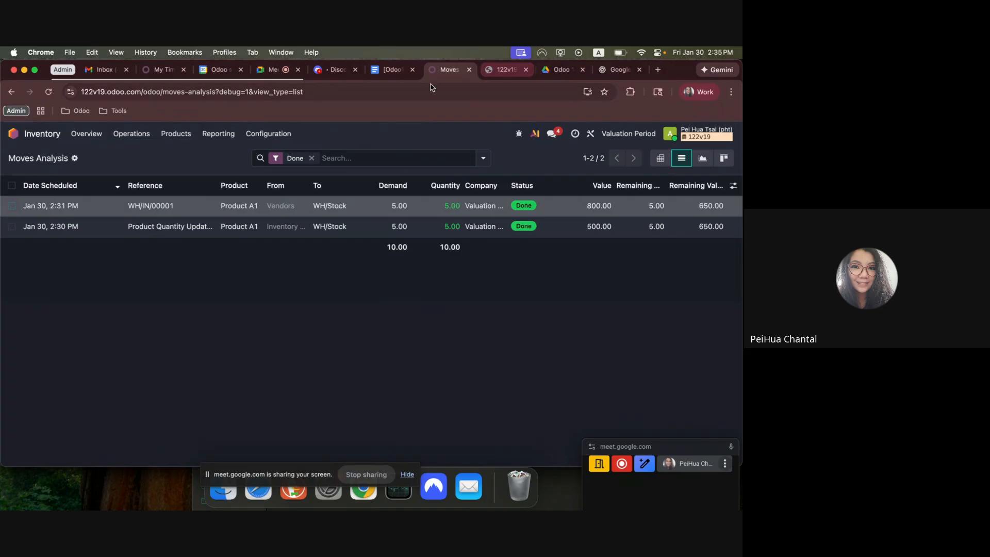
Review the average costing formula after the $50 landed cost and workflow item 5 in the Google Docs notes.
{"action": "left_click", "coordinate": [375, 72]}
{"action": "scroll", "coordinate": [326, 358], "scroll_direction": "down", "scroll_amount": 2}
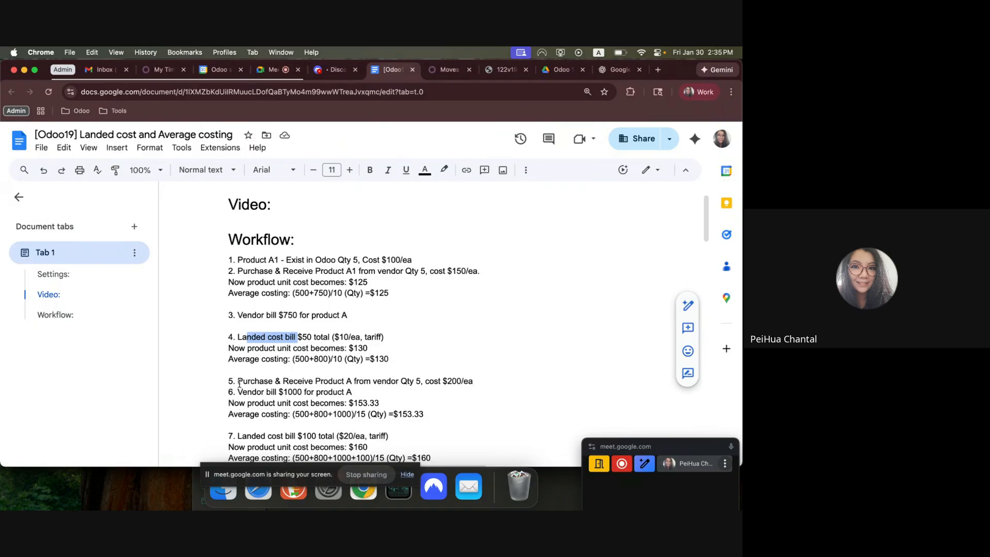
{"action": "left_click_drag", "start_coordinate": [239, 383], "coordinate": [471, 382]}
{"action": "left_click_drag", "start_coordinate": [238, 358], "coordinate": [397, 357]}
{"action": "left_click", "coordinate": [443, 69]}
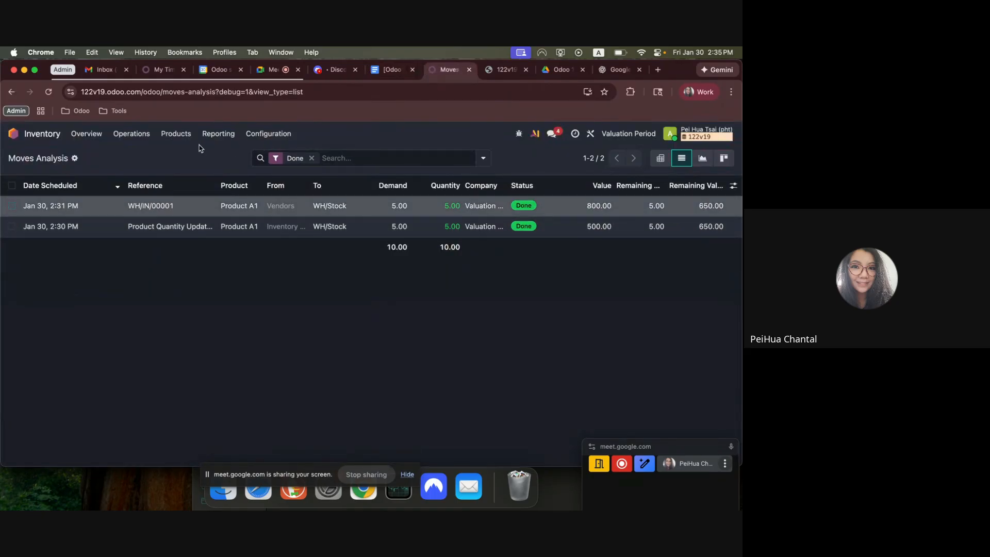
Open Product A1 from the Inventory products list to check its cost, and return to the list.
{"action": "left_click", "coordinate": [176, 134]}
{"action": "left_click", "coordinate": [178, 152]}
{"action": "left_click", "coordinate": [110, 224]}
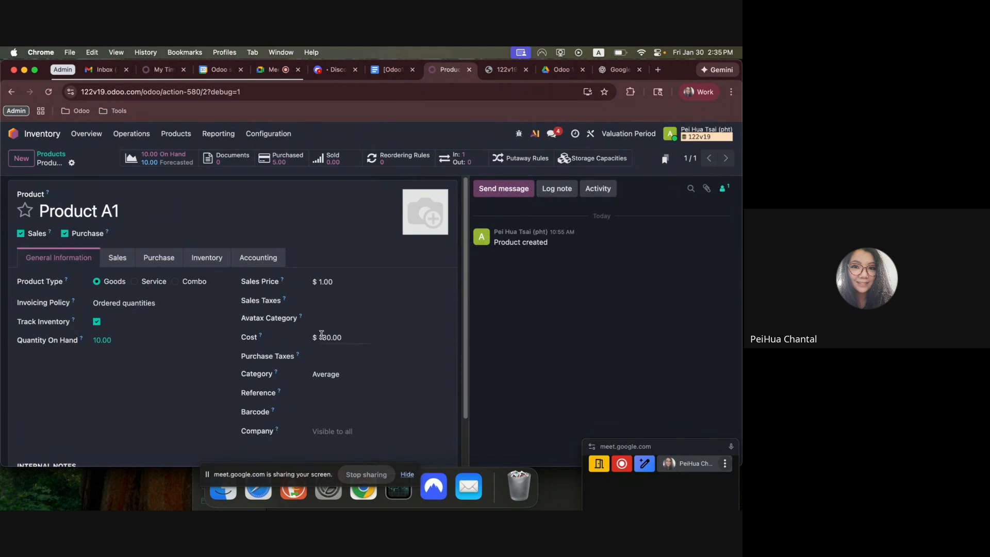
{"action": "left_click", "coordinate": [64, 157]}
Read workflow item 5 in the Google Docs notes for the next purchase's quantity and unit cost.
{"action": "left_click", "coordinate": [391, 70]}
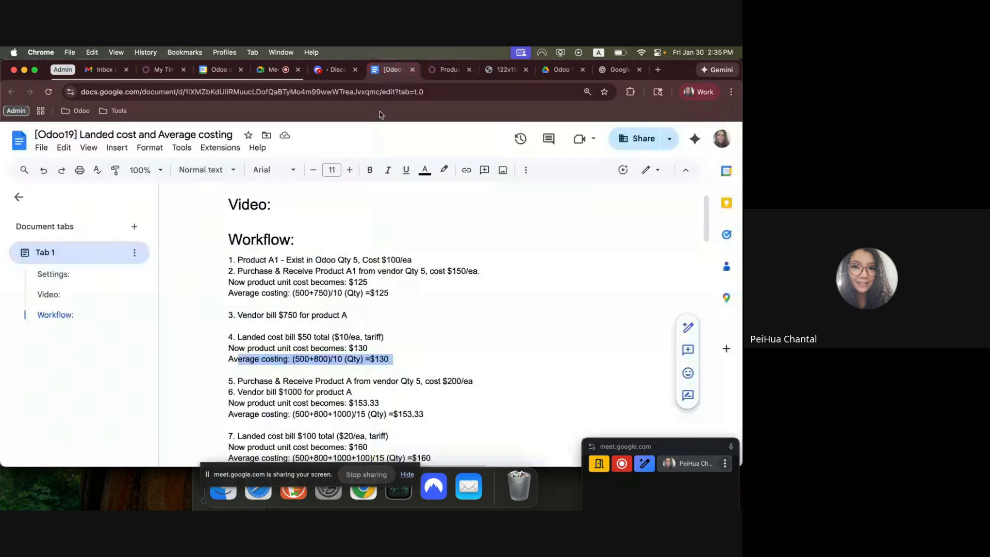
{"action": "left_click_drag", "start_coordinate": [243, 381], "coordinate": [439, 379]}
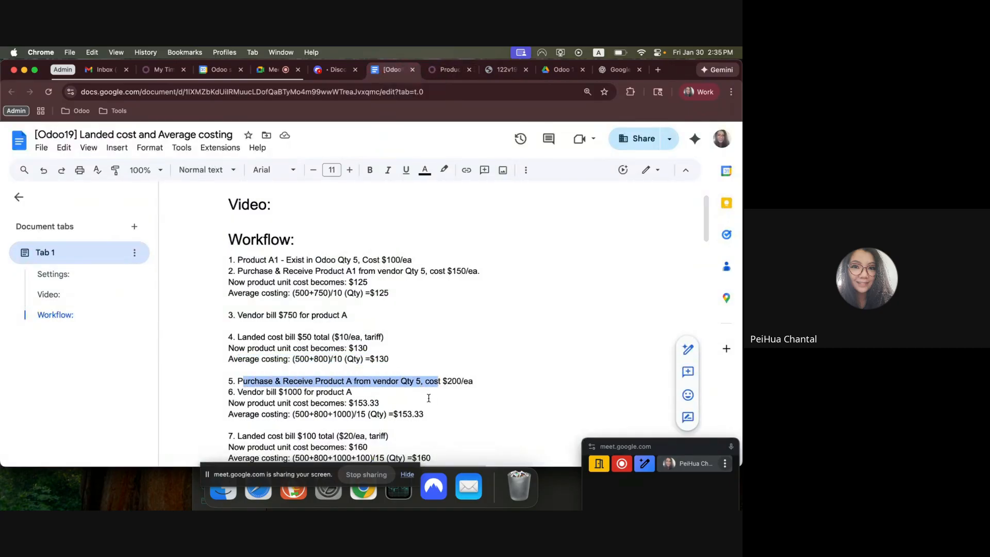
{"action": "scroll", "coordinate": [460, 425], "scroll_direction": "down", "scroll_amount": 1}
{"action": "double_click", "coordinate": [432, 391]}
{"action": "left_click", "coordinate": [420, 379]}
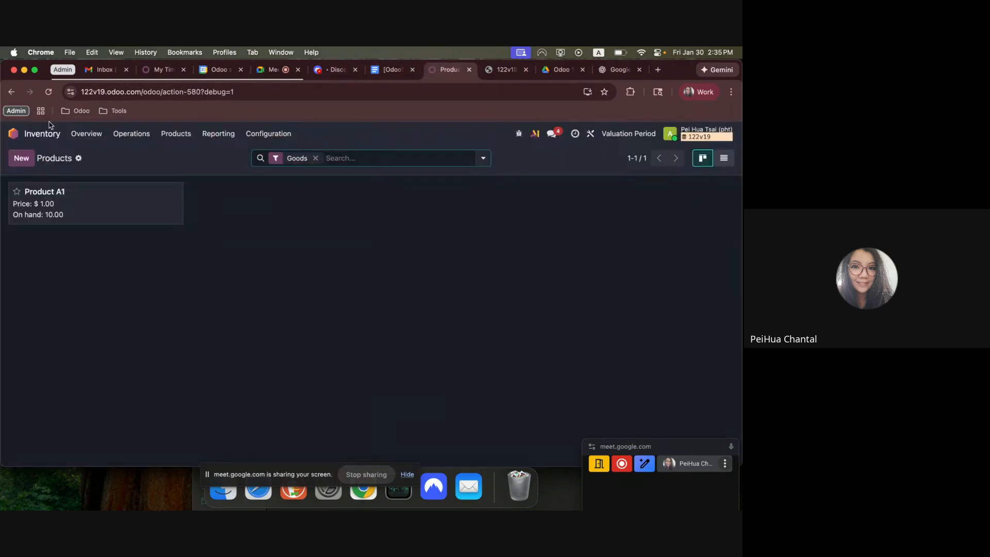
Return to Odoo, find the Purchase app and open the list of purchase orders.
{"action": "left_click", "coordinate": [449, 69]}
{"action": "left_click", "coordinate": [47, 132]}
{"action": "type", "text": "purcha"}
{"action": "key", "text": "Return"}
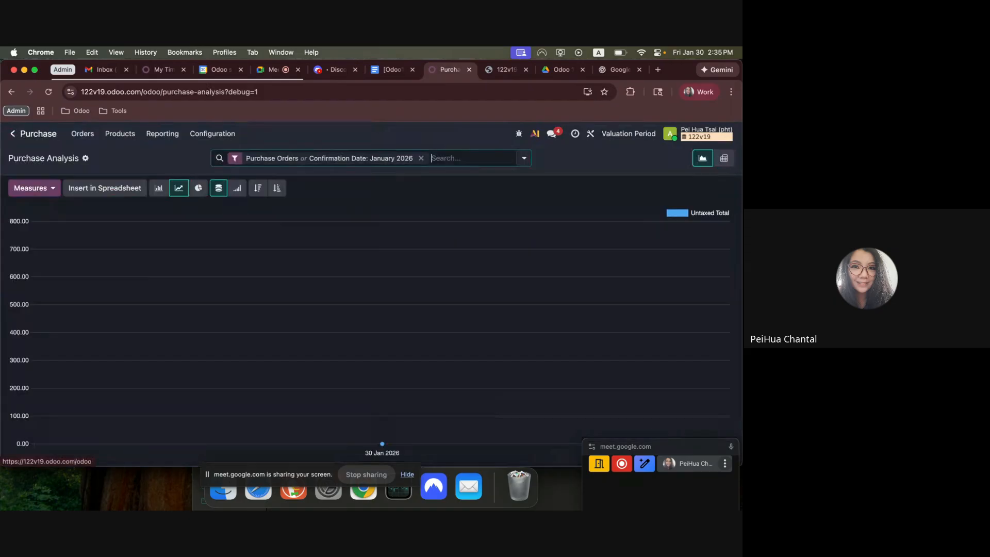
{"action": "left_click", "coordinate": [83, 134]}
{"action": "left_click", "coordinate": [106, 165]}
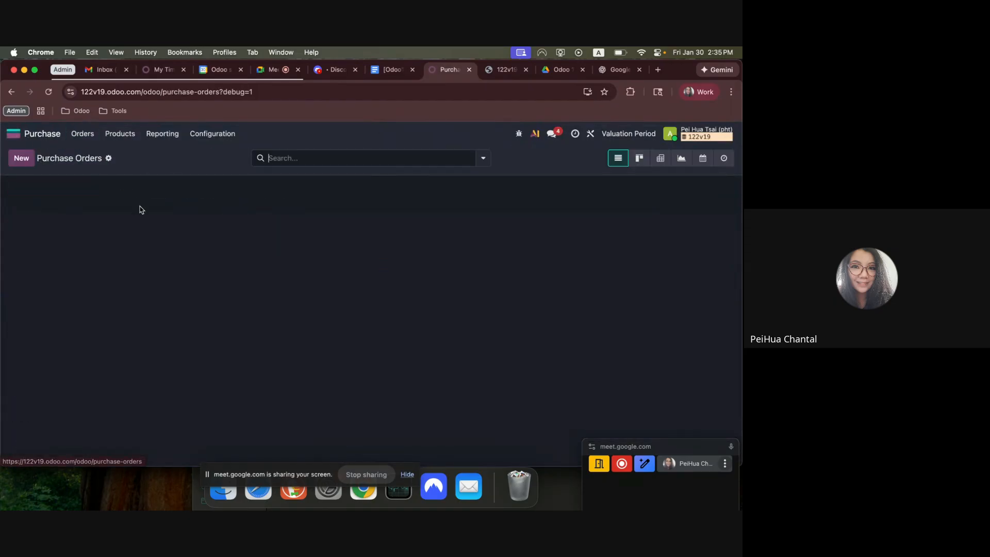
Duplicate purchase order P00001 and set the unit price of Product A1 to 200 on the copy.
{"action": "left_click", "coordinate": [167, 209]}
{"action": "left_click", "coordinate": [69, 163]}
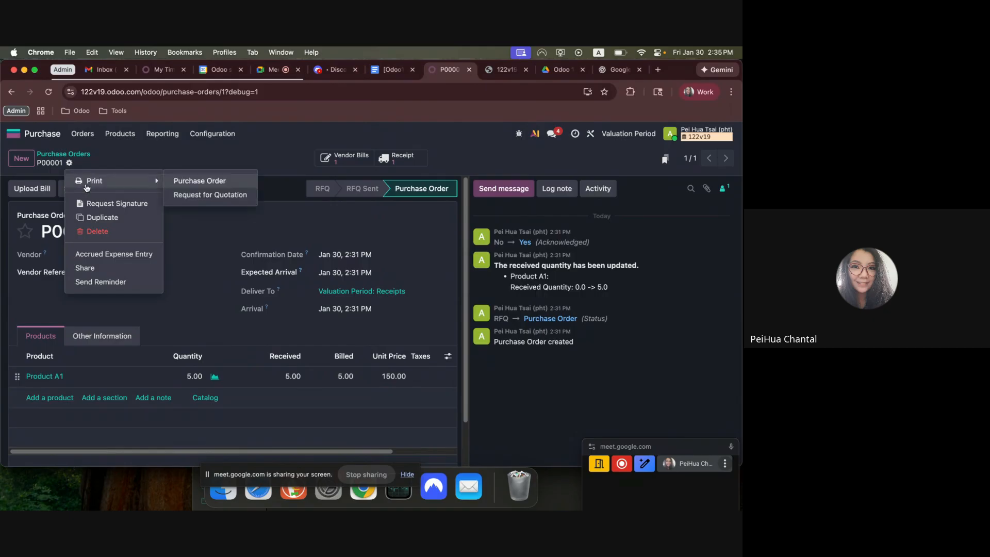
{"action": "left_click", "coordinate": [99, 219]}
{"action": "left_click", "coordinate": [293, 393]}
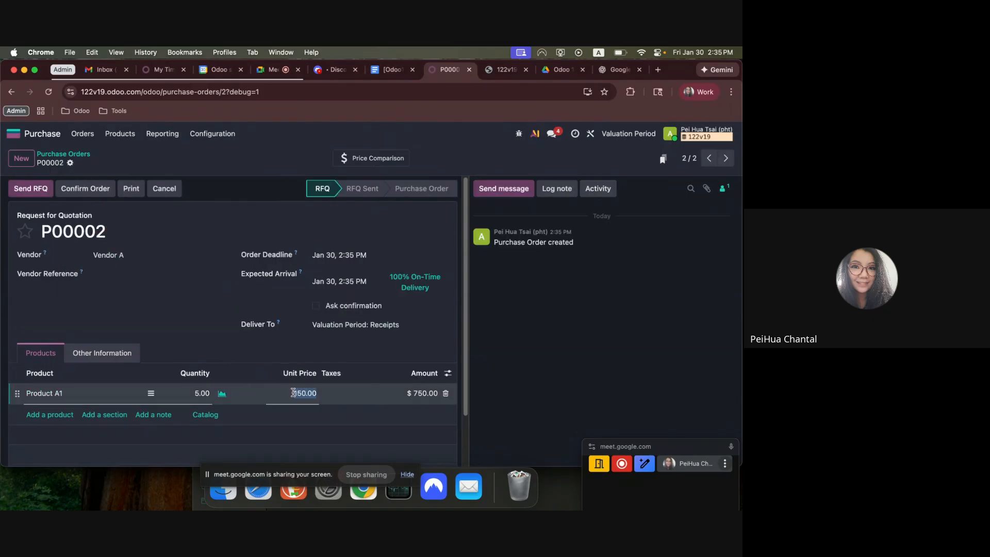
Confirm purchase order P00002, validate its receipt for 5 units of Product A1, and return to the order.
{"action": "left_click", "coordinate": [85, 188]}
{"action": "left_click", "coordinate": [29, 190]}
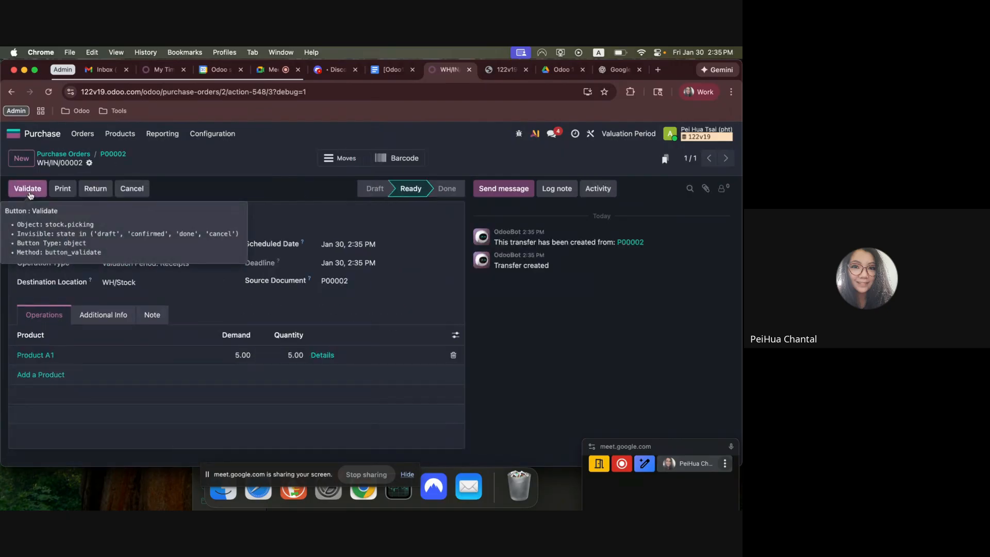
{"action": "left_click", "coordinate": [27, 189]}
{"action": "left_click", "coordinate": [108, 155]}
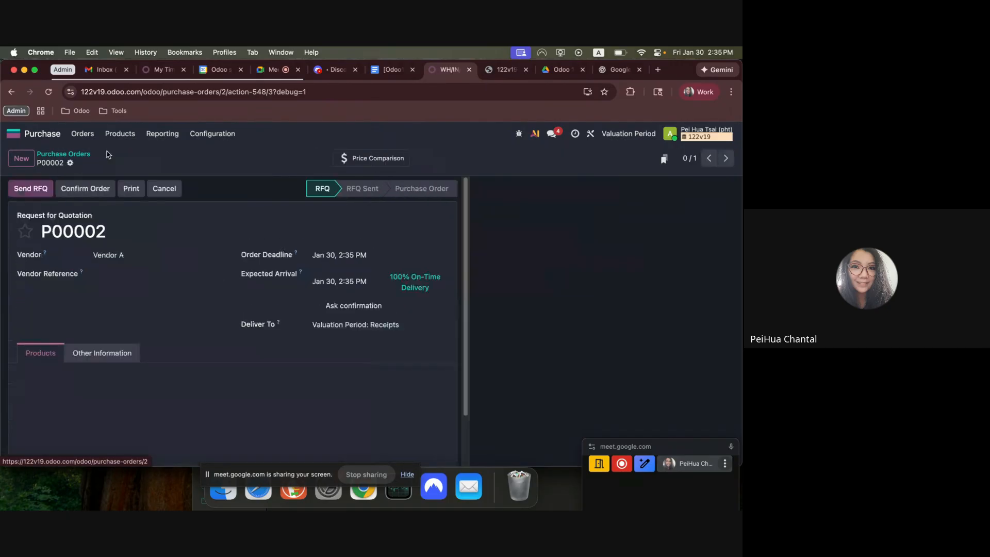
Reopen P00002 from the purchase orders list and upload Screenshot 2026-01-30 at 2.08.17 PM as its vendor bill.
{"action": "left_click", "coordinate": [49, 155]}
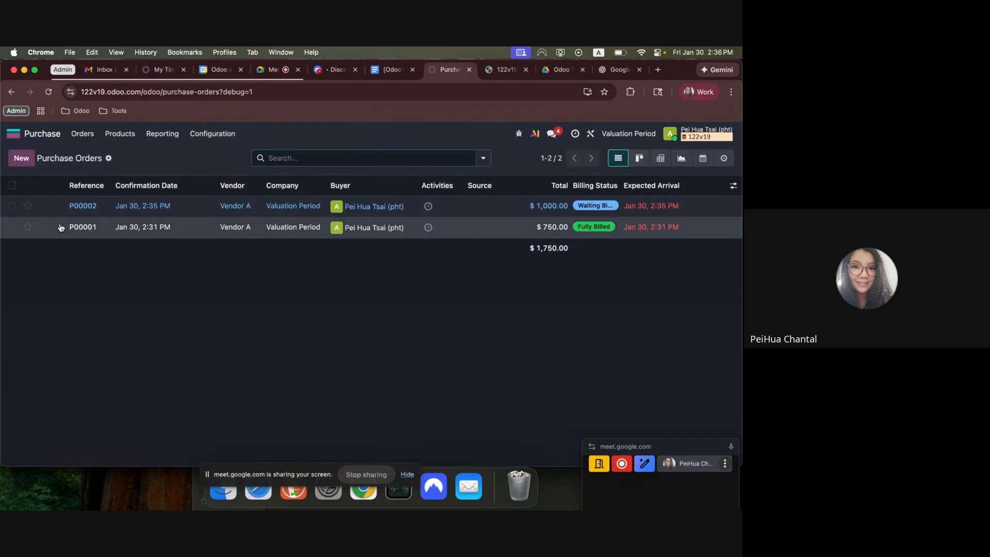
{"action": "left_click", "coordinate": [61, 209]}
{"action": "left_click", "coordinate": [32, 188]}
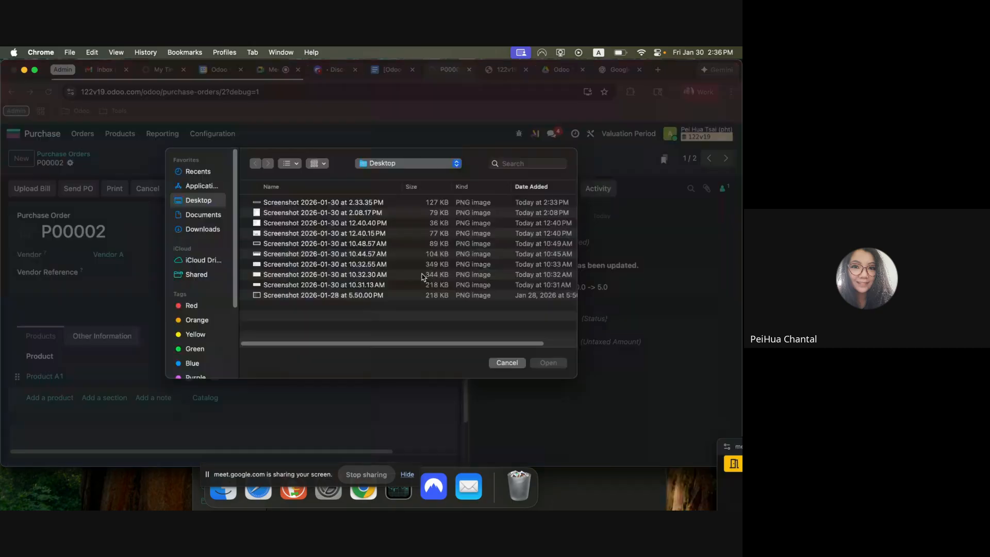
{"action": "double_click", "coordinate": [382, 212]}
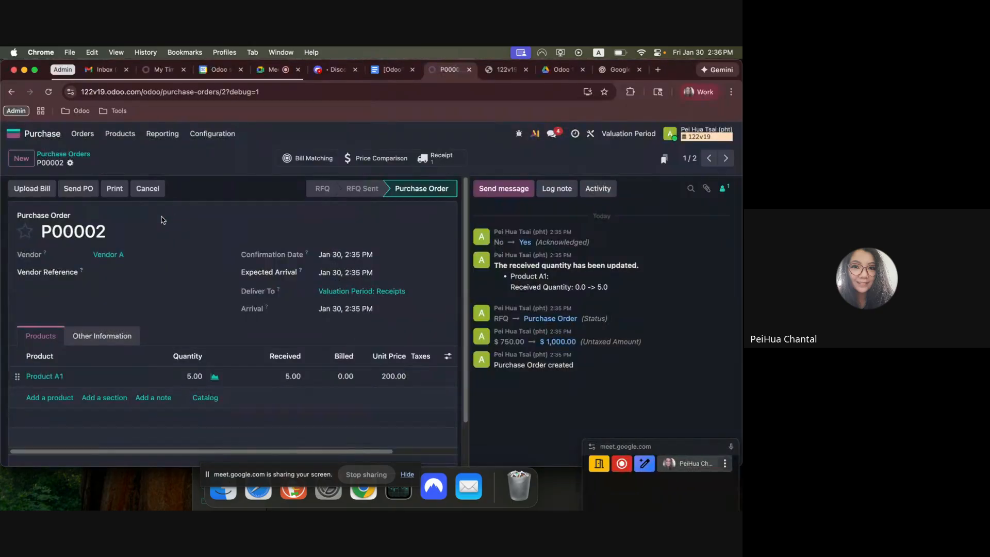
Set the bill date of Vendor A's draft bill for P00002 to Jan 30 and confirm the bill.
{"action": "left_click", "coordinate": [359, 261]}
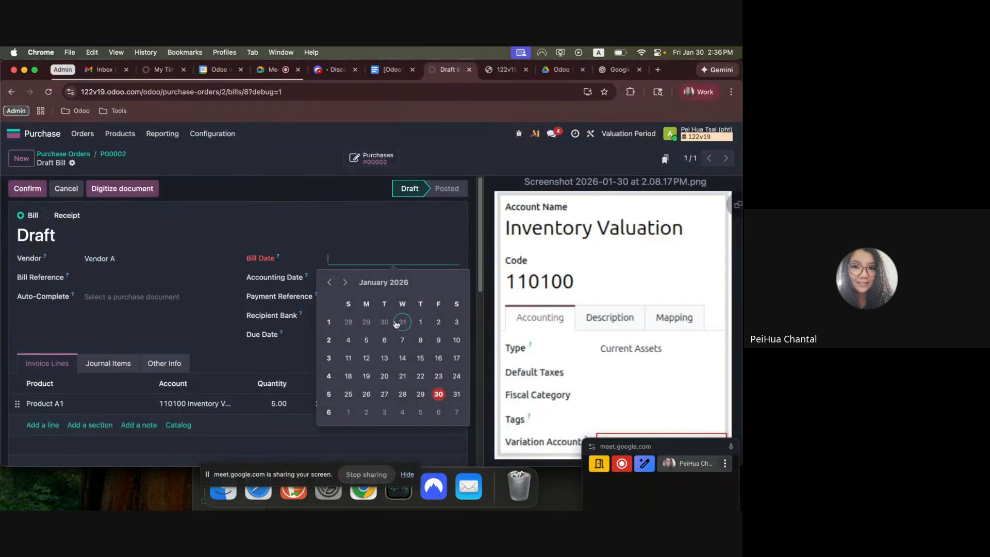
{"action": "left_click", "coordinate": [436, 394]}
{"action": "left_click", "coordinate": [27, 188]}
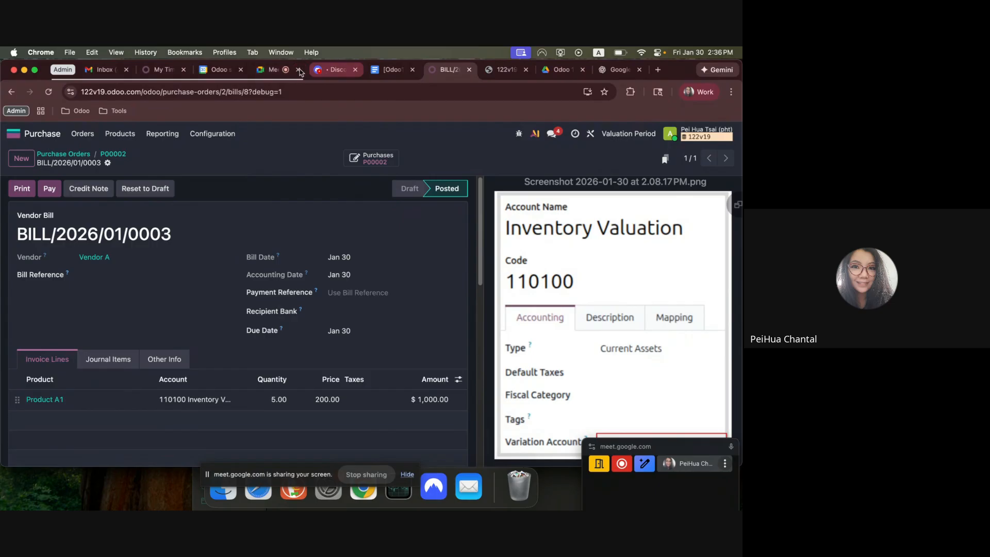
Review workflow item 6 and its average costing formula for the $1000 vendor bill in the Google Docs notes.
{"action": "left_click", "coordinate": [392, 69]}
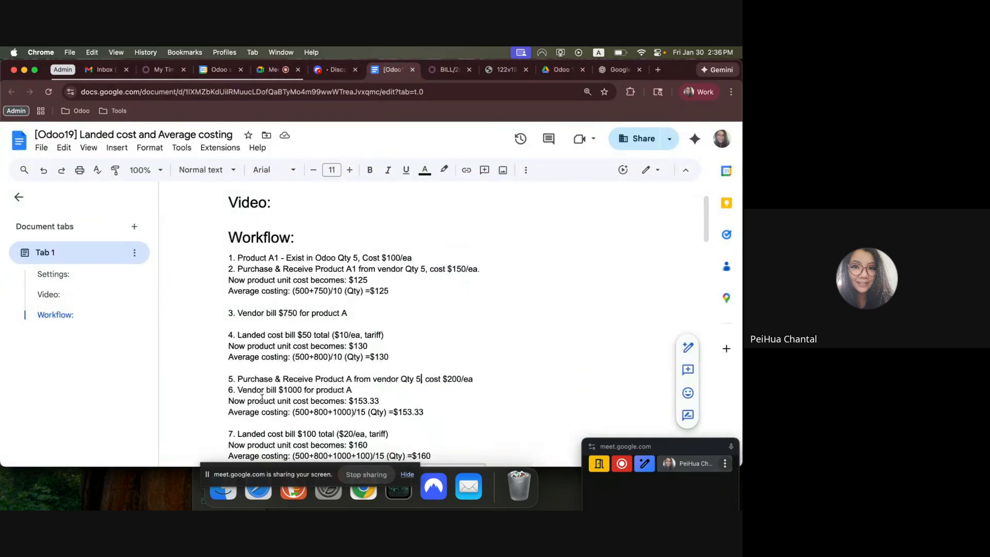
{"action": "scroll", "coordinate": [272, 392], "scroll_direction": "down", "scroll_amount": 2}
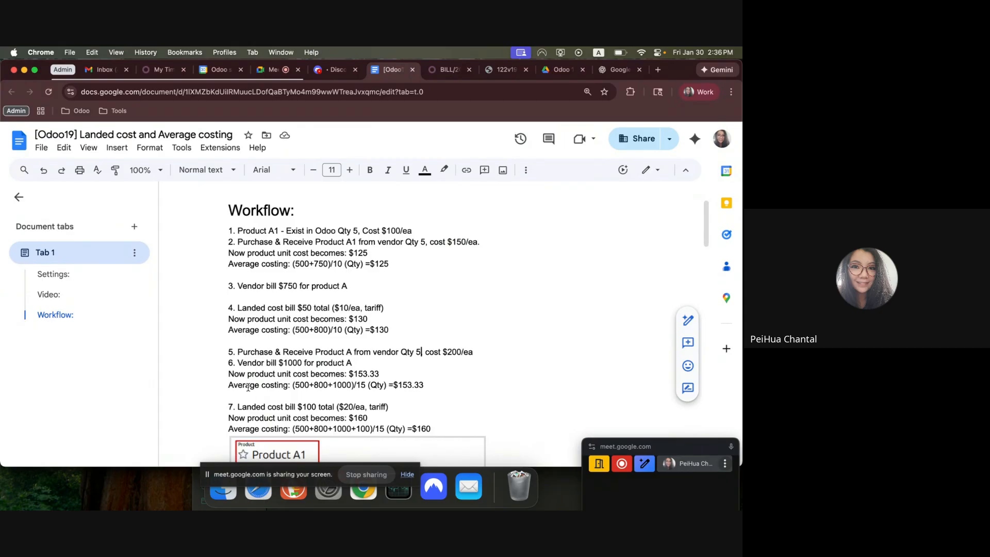
{"action": "left_click_drag", "start_coordinate": [239, 363], "coordinate": [431, 384]}
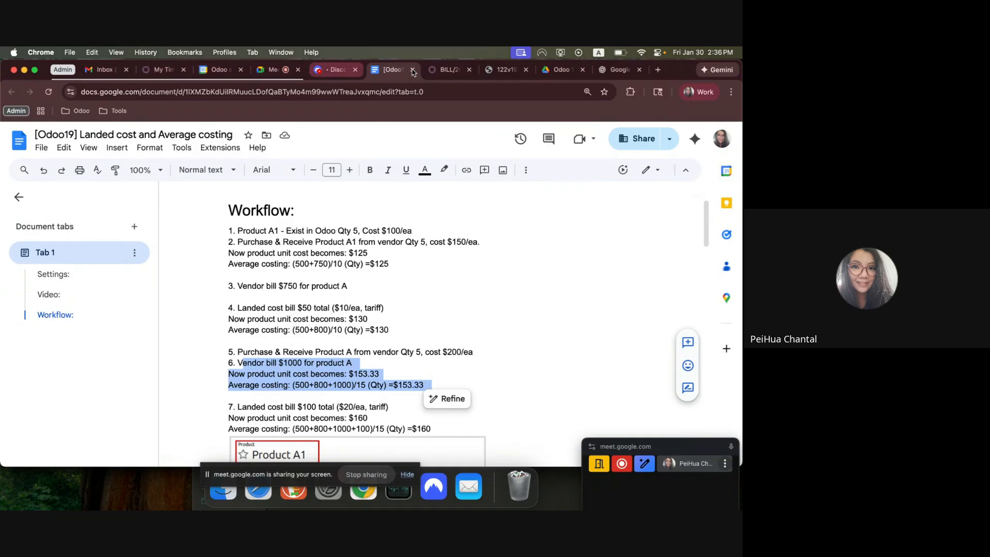
Return to Odoo, search for the products list and open Product A1 to check its cost.
{"action": "left_click", "coordinate": [444, 70]}
{"action": "left_click", "coordinate": [12, 133]}
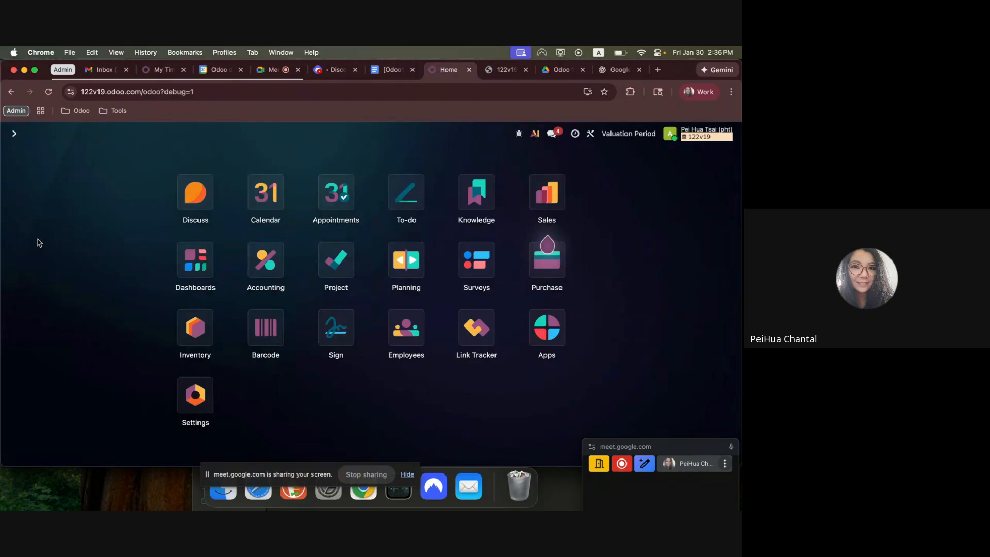
{"action": "type", "text": "poru"}
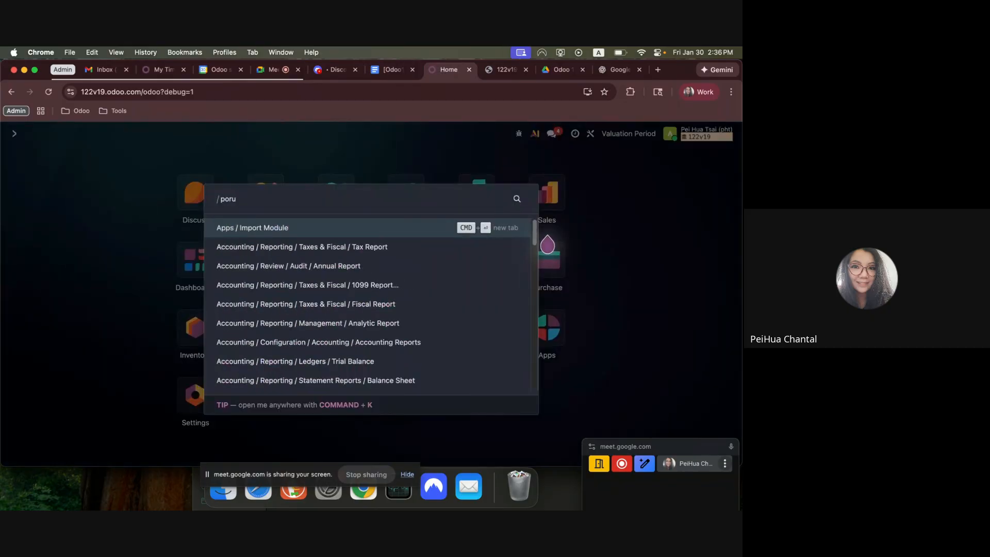
{"action": "key", "text": "BackSpace"}
{"action": "key", "text": "BackSpace"}
{"action": "key", "text": "BackSpace"}
{"action": "type", "text": "roduct"}
{"action": "key", "text": "Return"}
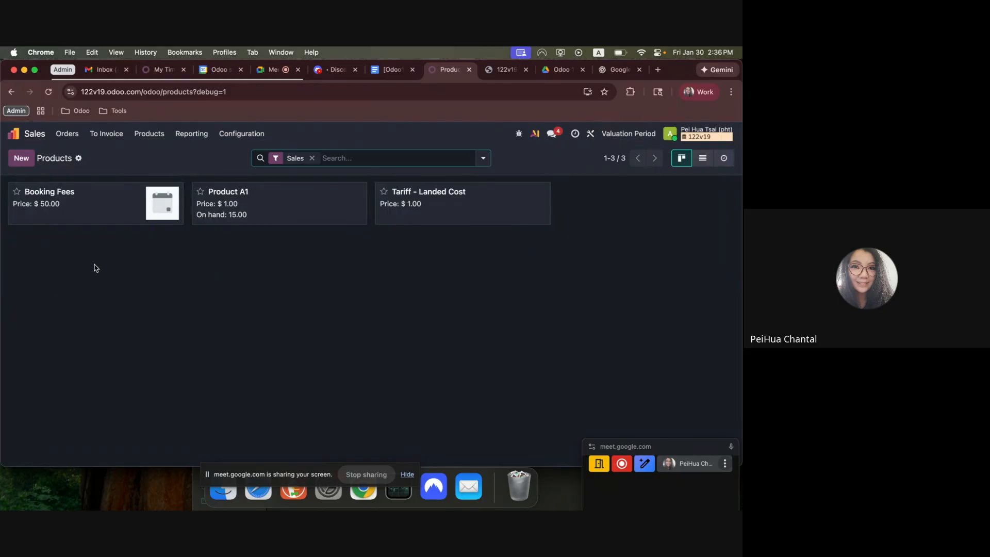
{"action": "left_click", "coordinate": [242, 214]}
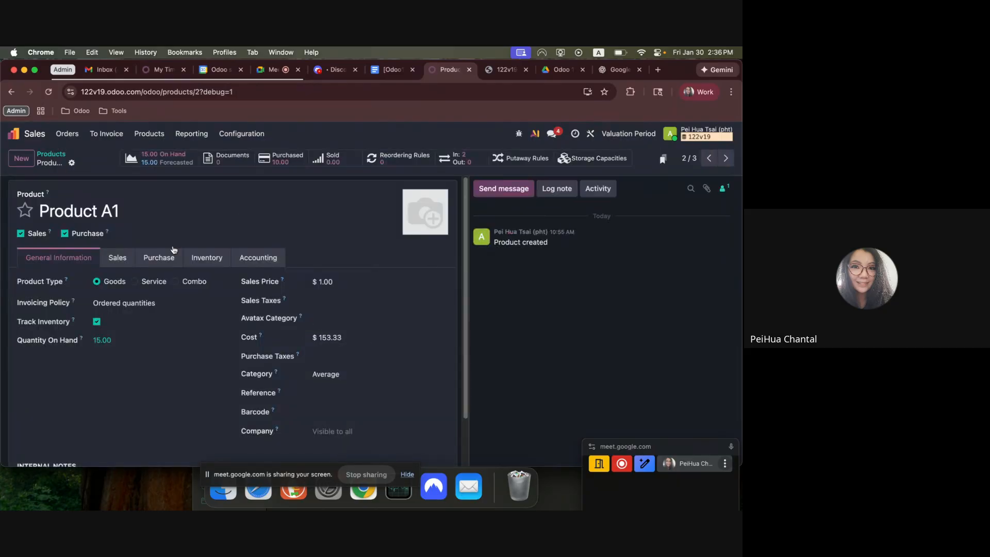
Open the Inventory app's Moves Analysis report in list view to check the value of Product A1's stock moves.
{"action": "left_click", "coordinate": [13, 133]}
{"action": "type", "text": "inv"}
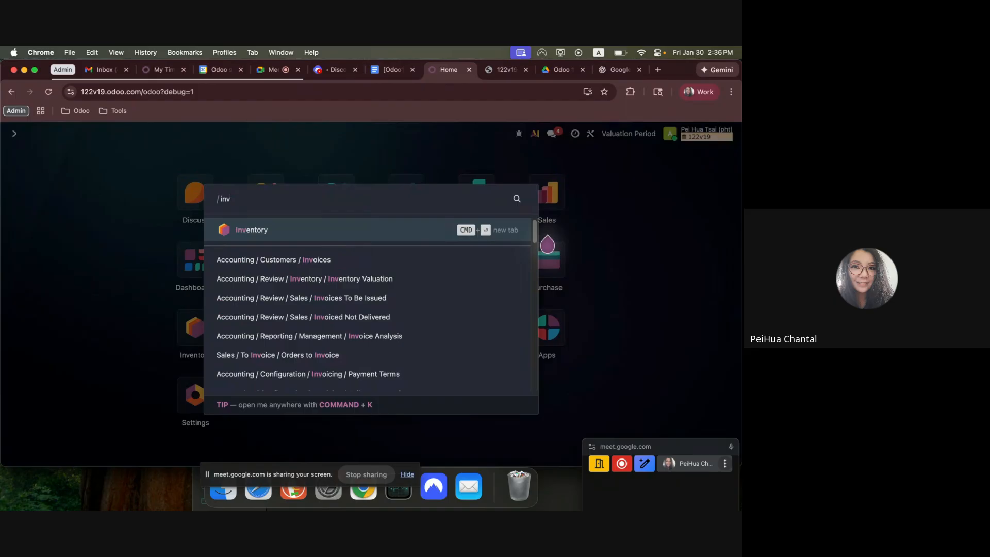
{"action": "key", "text": "Return"}
{"action": "left_click", "coordinate": [218, 134]}
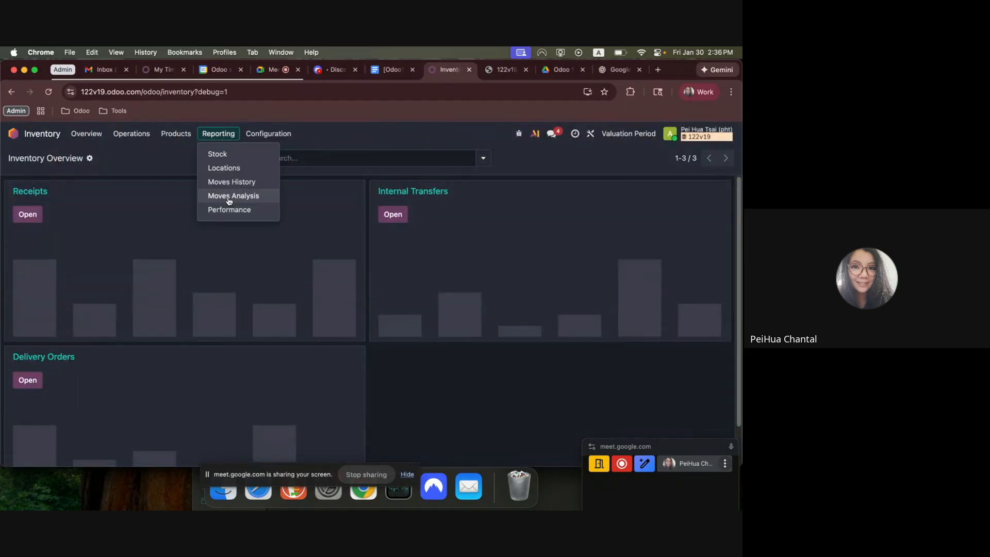
{"action": "left_click", "coordinate": [230, 196]}
{"action": "left_click", "coordinate": [681, 158]}
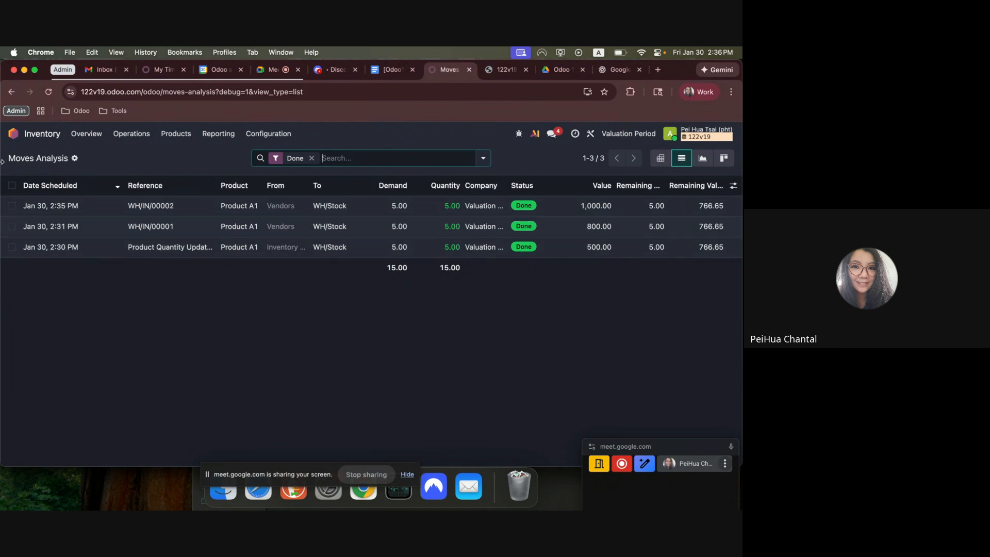
Open the Balance Sheet in Accounting and check the 110100 Inventory Valuation balance.
{"action": "left_click", "coordinate": [12, 134]}
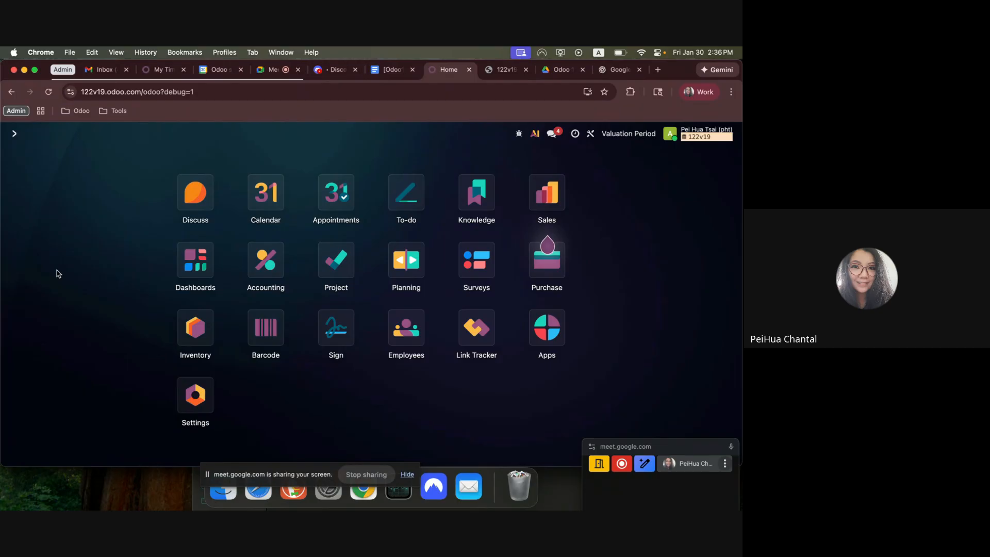
{"action": "type", "text": "acc"}
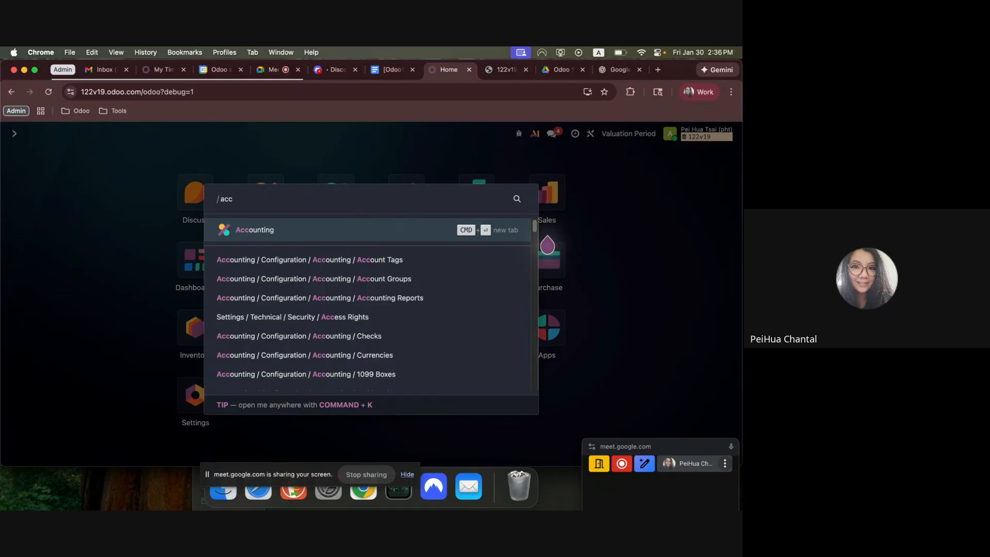
{"action": "key", "text": "Return"}
{"action": "left_click", "coordinate": [314, 134]}
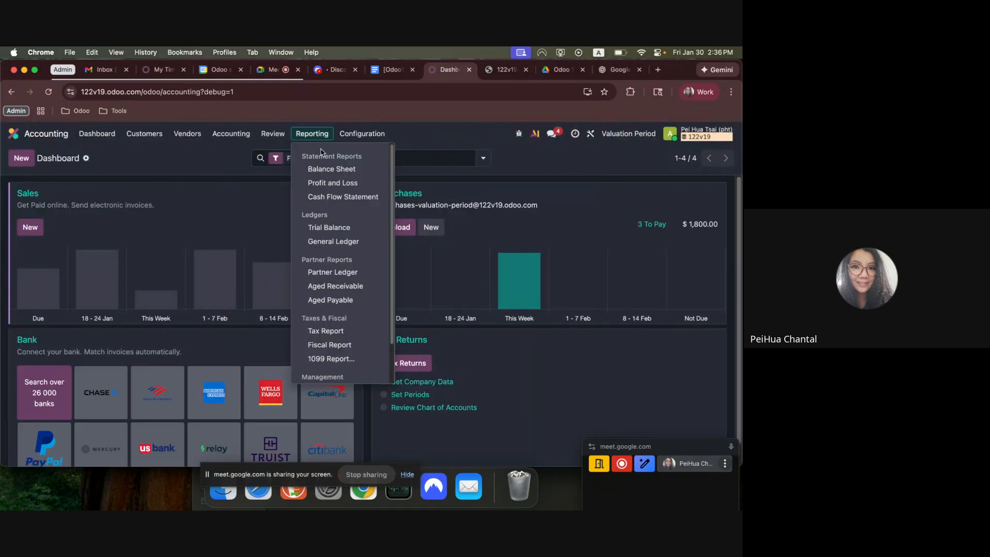
{"action": "left_click", "coordinate": [332, 169]}
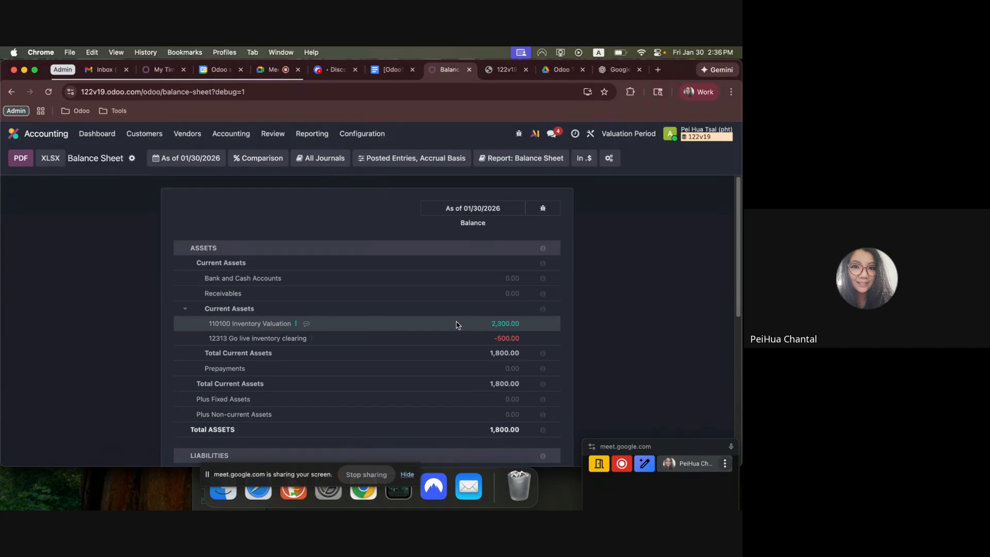
{"action": "left_click_drag", "start_coordinate": [456, 325], "coordinate": [532, 324]}
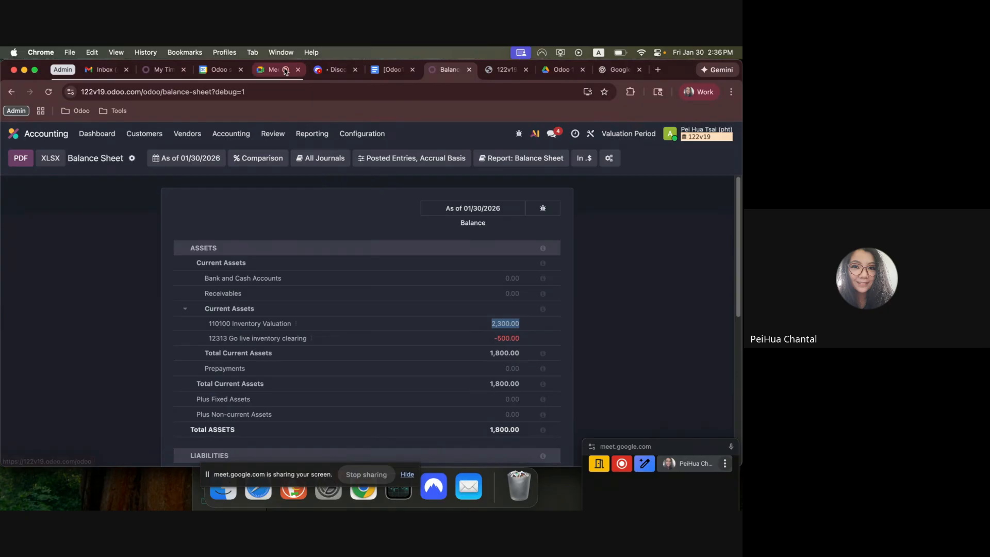
Switch to the Google Docs notes and review workflow item 7 on the $100 tariff landed cost bill.
{"action": "left_click", "coordinate": [389, 71]}
{"action": "scroll", "coordinate": [380, 342], "scroll_direction": "down", "scroll_amount": 5}
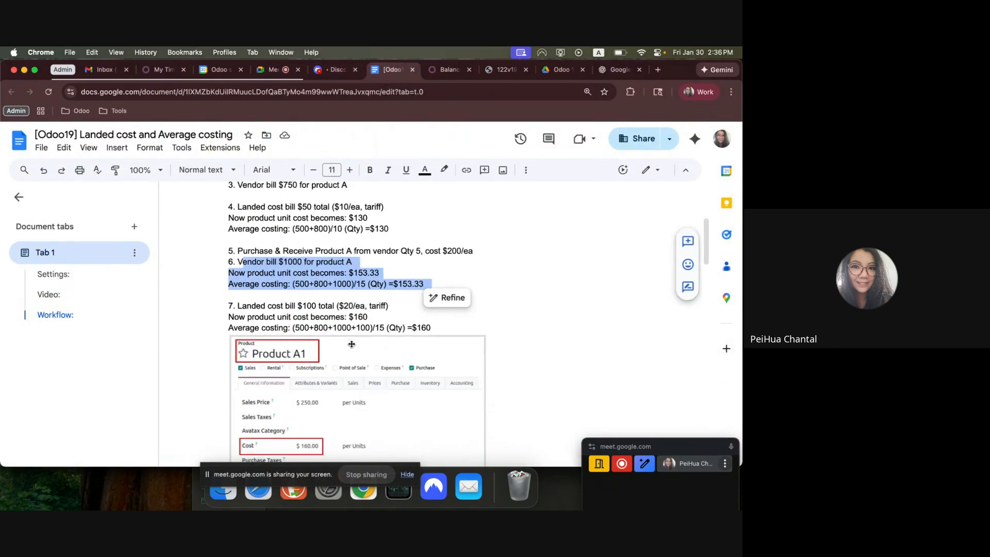
{"action": "left_click_drag", "start_coordinate": [228, 304], "coordinate": [377, 304]}
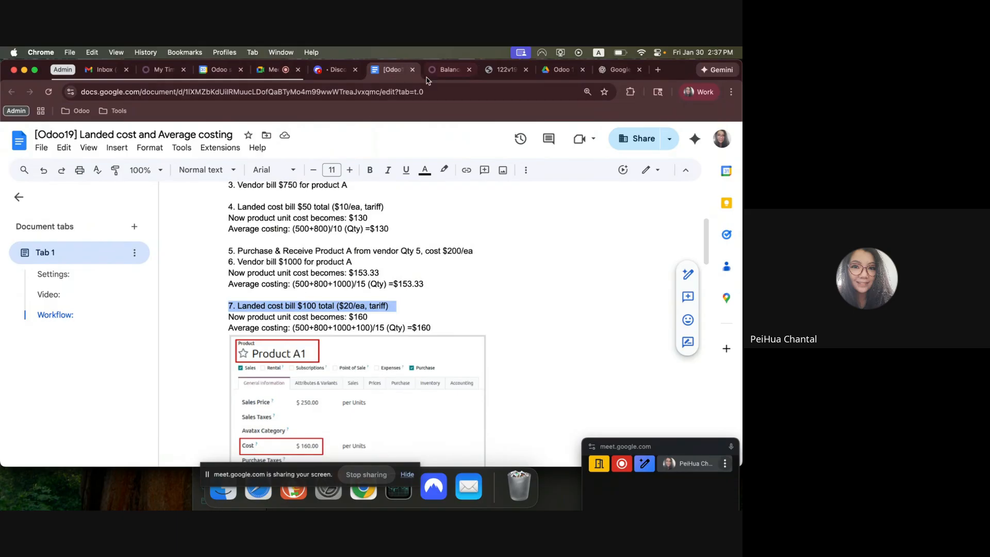
Return to Odoo and open the requests for quotation list in the Purchase app.
{"action": "left_click", "coordinate": [443, 70]}
{"action": "left_click", "coordinate": [187, 133]}
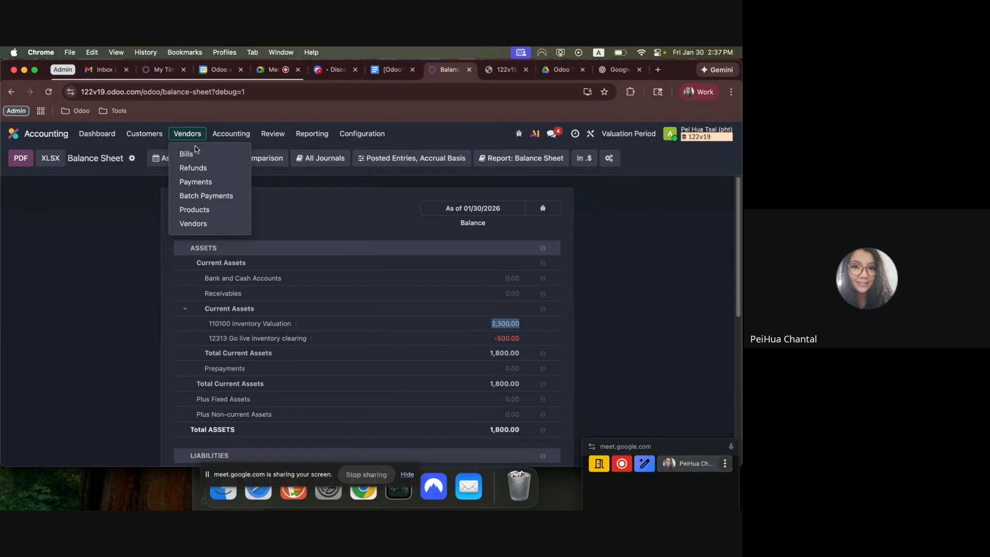
{"action": "left_click", "coordinate": [13, 134]}
{"action": "type", "text": "pur"}
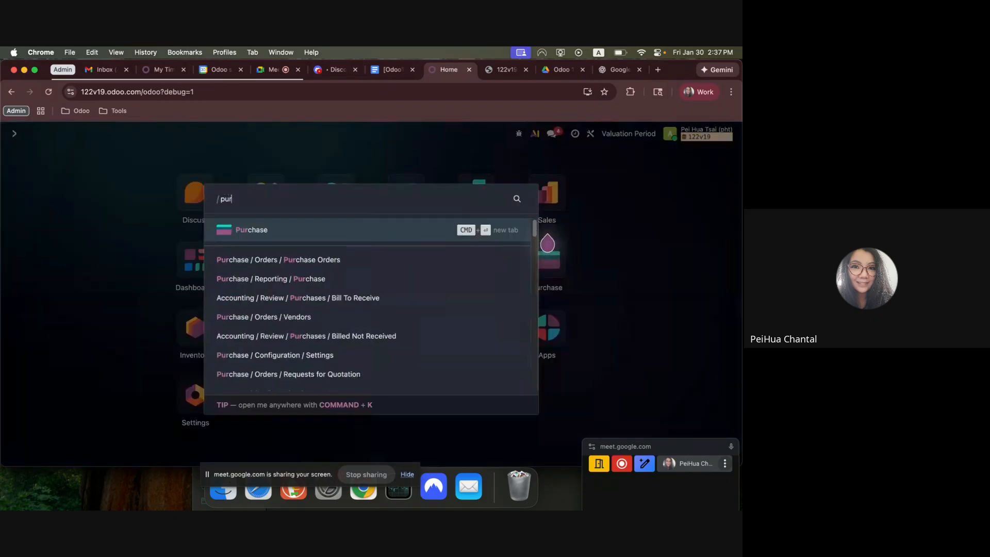
{"action": "key", "text": "Return"}
{"action": "left_click", "coordinate": [83, 135]}
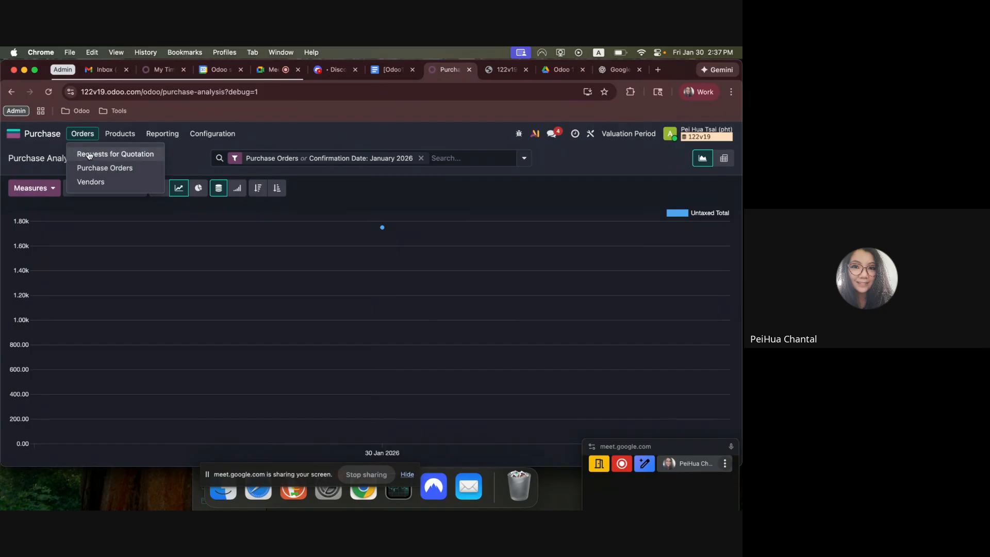
{"action": "left_click", "coordinate": [89, 156]}
Open the receipt of purchase order P00002 and check its transfer reference.
{"action": "left_click", "coordinate": [132, 284]}
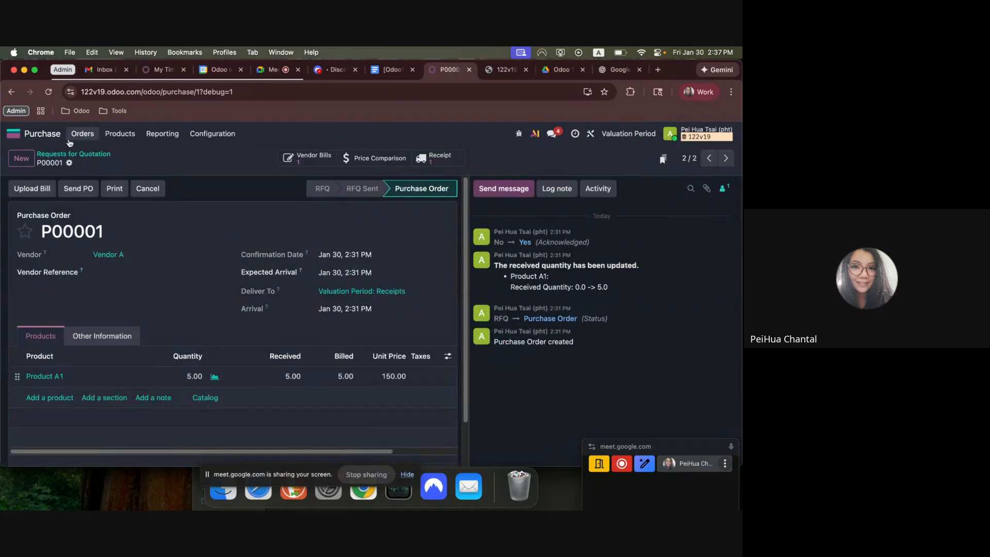
{"action": "left_click", "coordinate": [62, 154]}
{"action": "left_click", "coordinate": [139, 265]}
{"action": "left_click", "coordinate": [433, 158]}
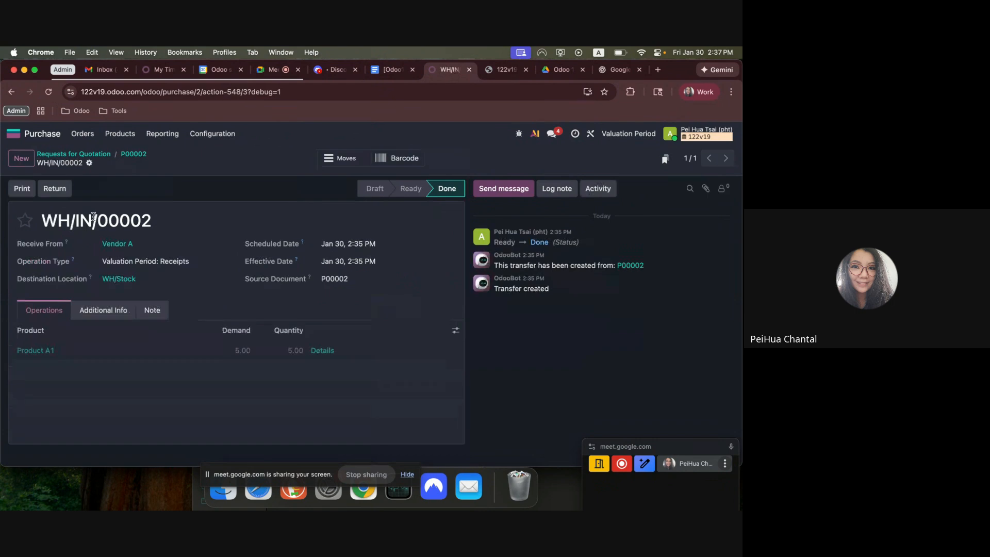
{"action": "left_click_drag", "start_coordinate": [71, 221], "coordinate": [157, 222]}
{"action": "left_click", "coordinate": [156, 223]}
Search for the Accounting vendor bills list and start a new bill.
{"action": "left_click", "coordinate": [31, 135]}
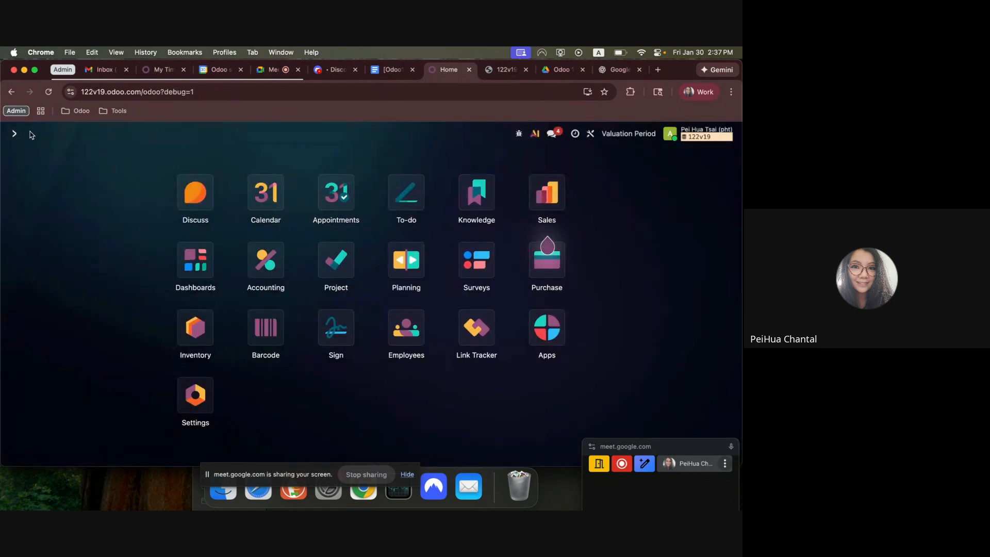
{"action": "type", "text": "/vendor"}
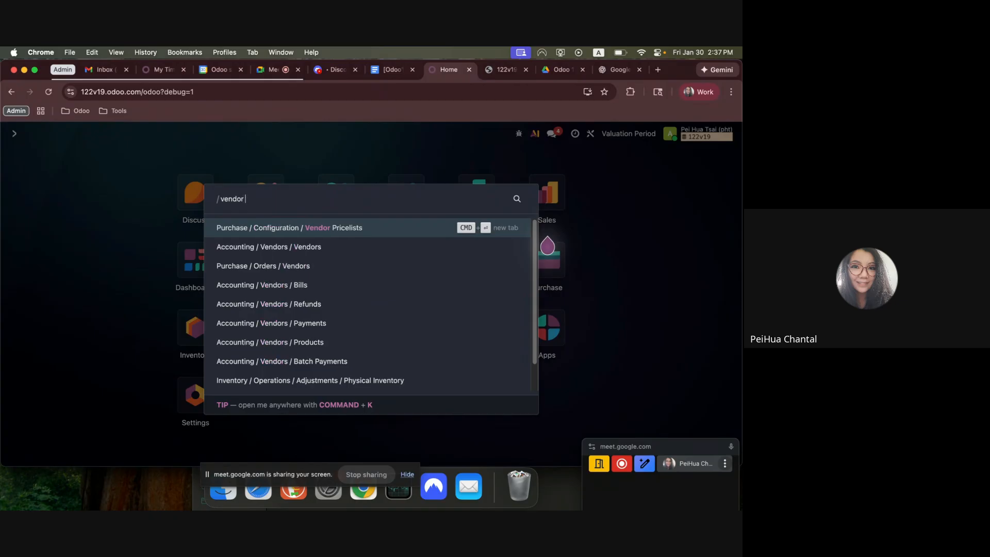
{"action": "type", "text": " bi"}
{"action": "key", "text": "BackSpace"}
{"action": "key", "text": "BackSpace"}
{"action": "key", "text": "BackSpace"}
{"action": "key", "text": "BackSpace"}
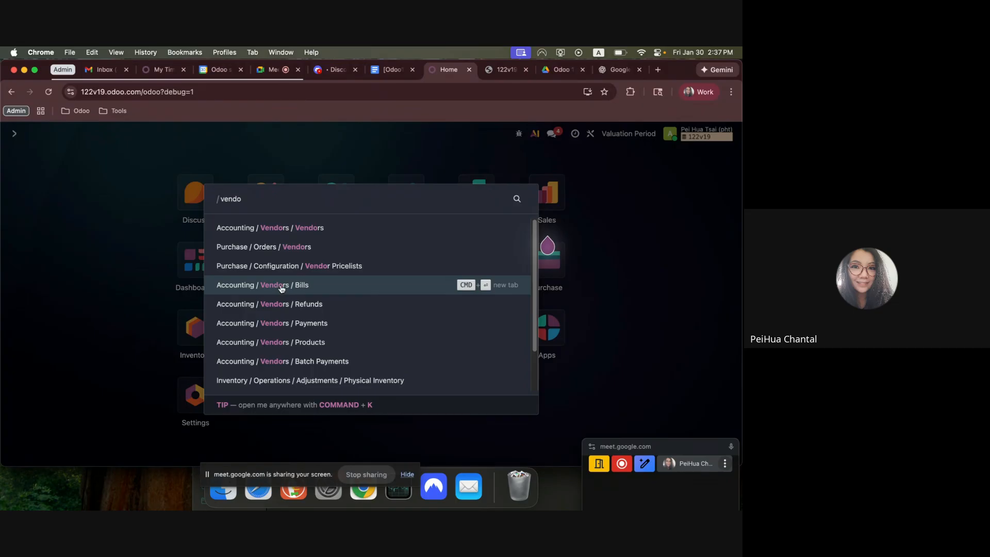
{"action": "left_click", "coordinate": [281, 289]}
{"action": "left_click", "coordinate": [22, 160]}
Set the new bill's vendor to Vendor - LC and add a Tariff - Landed Cost invoice line.
{"action": "left_click", "coordinate": [114, 258]}
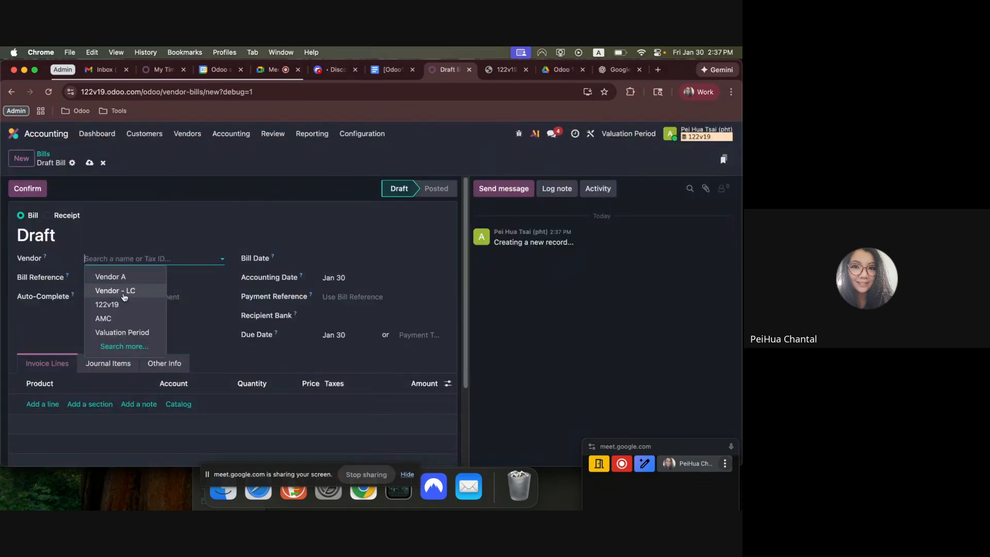
{"action": "left_click", "coordinate": [123, 292]}
{"action": "left_click", "coordinate": [53, 406]}
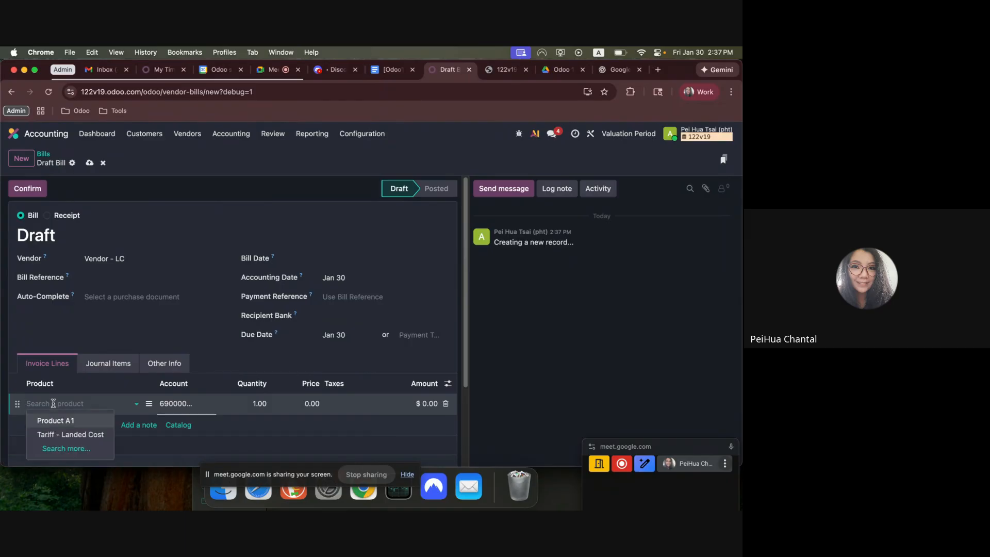
{"action": "left_click", "coordinate": [63, 433]}
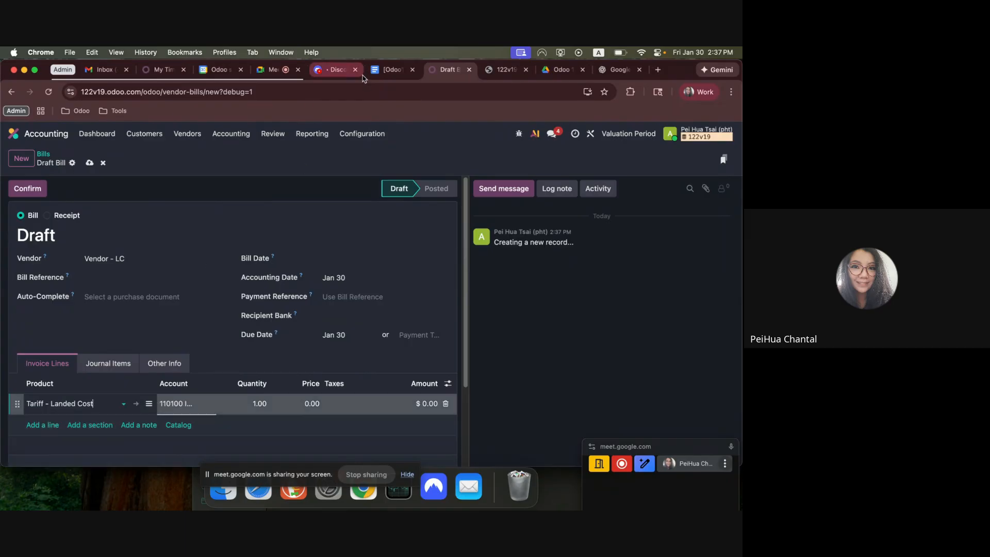
Check the landed cost total of workflow item 7 in the Google Docs notes and return to the draft bill.
{"action": "left_click", "coordinate": [396, 72]}
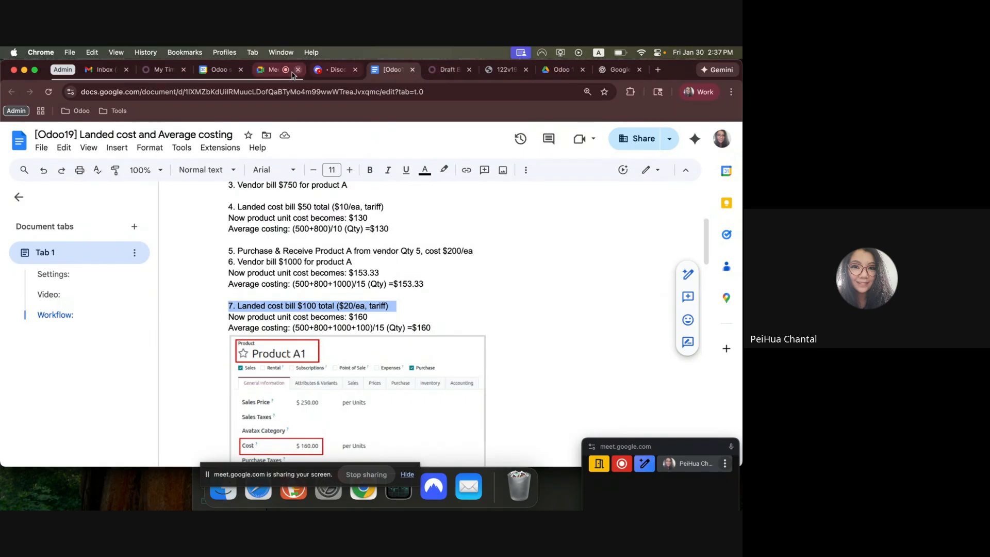
{"action": "left_click", "coordinate": [268, 73]}
{"action": "left_click", "coordinate": [425, 358]}
{"action": "left_click", "coordinate": [393, 70]}
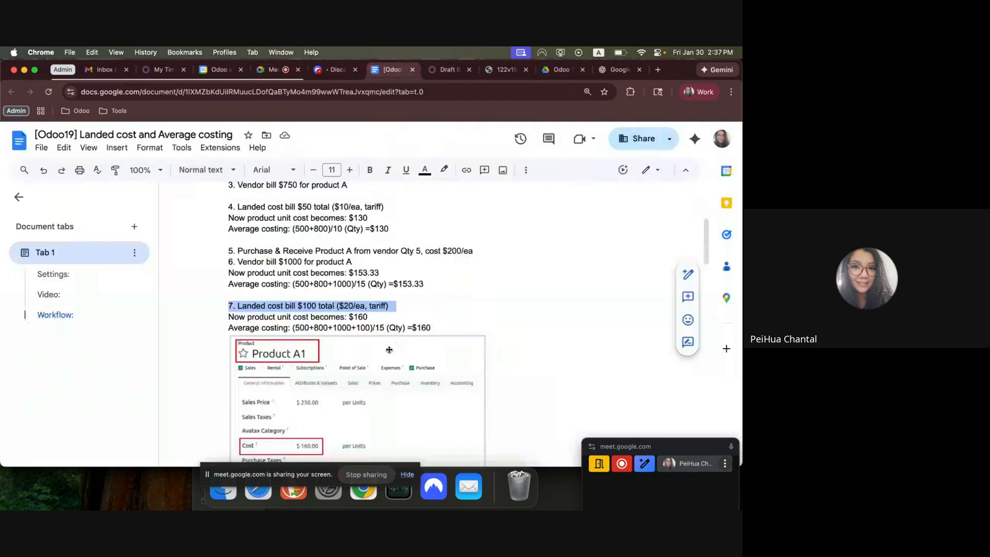
{"action": "left_click", "coordinate": [446, 69]}
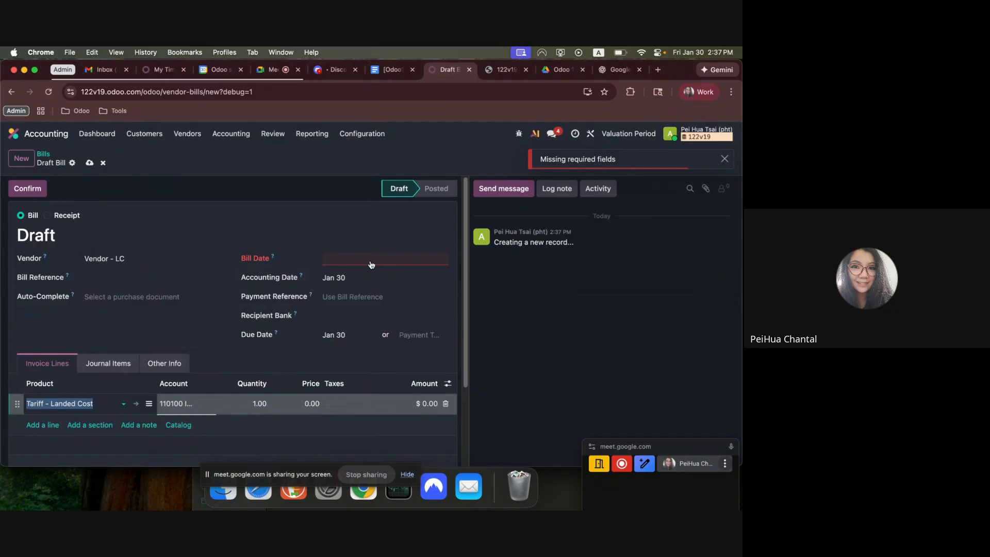
Set the bill date to Jan 30 and the Tariff - Landed Cost price to 100, save and confirm the bill.
{"action": "left_click", "coordinate": [371, 262]}
{"action": "left_click", "coordinate": [430, 394]}
{"action": "left_click", "coordinate": [296, 403]}
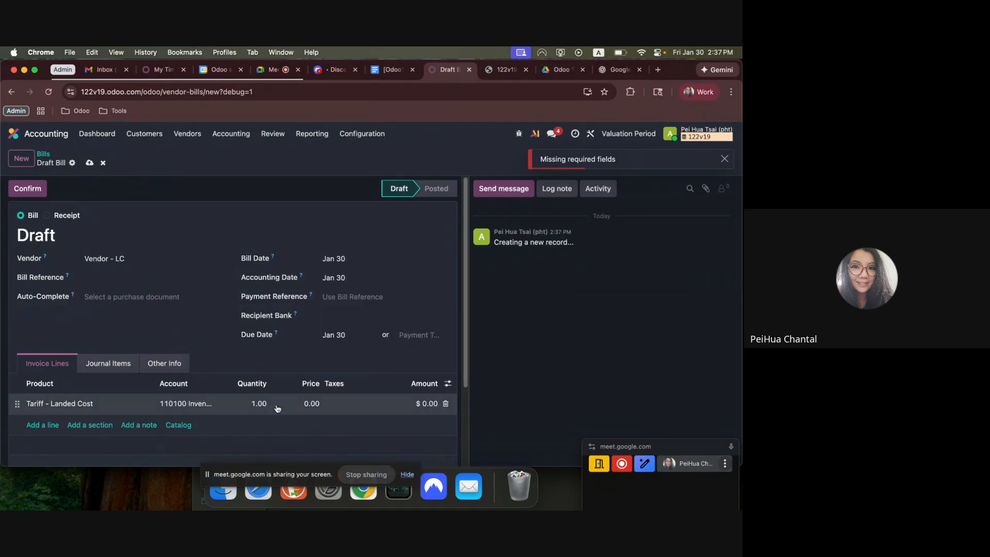
{"action": "type", "text": "100"}
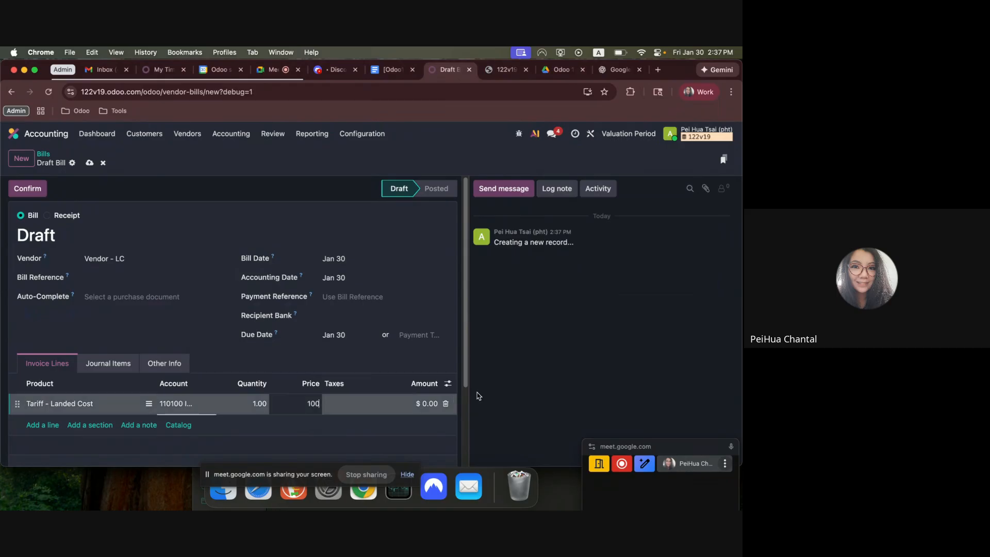
{"action": "left_click", "coordinate": [227, 283]}
{"action": "left_click", "coordinate": [89, 164]}
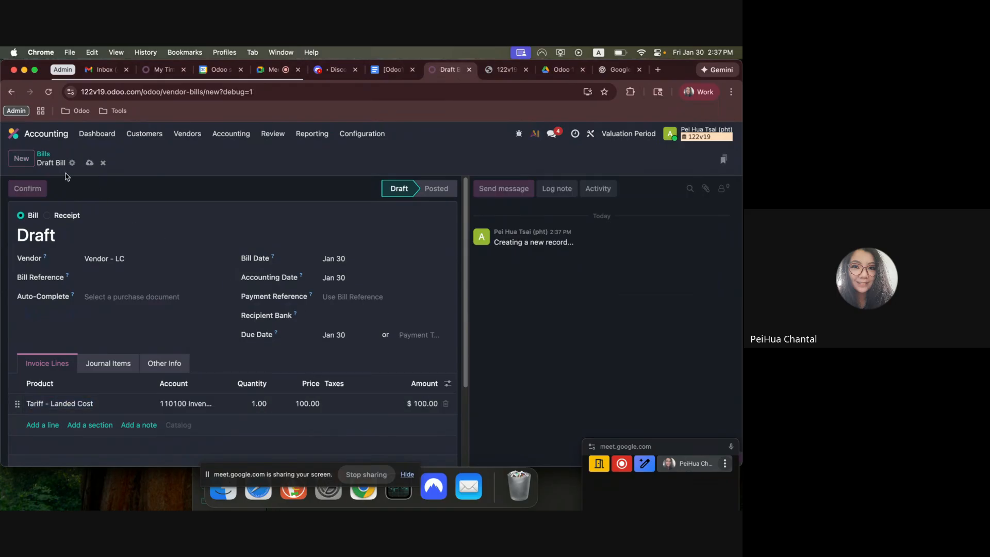
{"action": "left_click", "coordinate": [27, 189]}
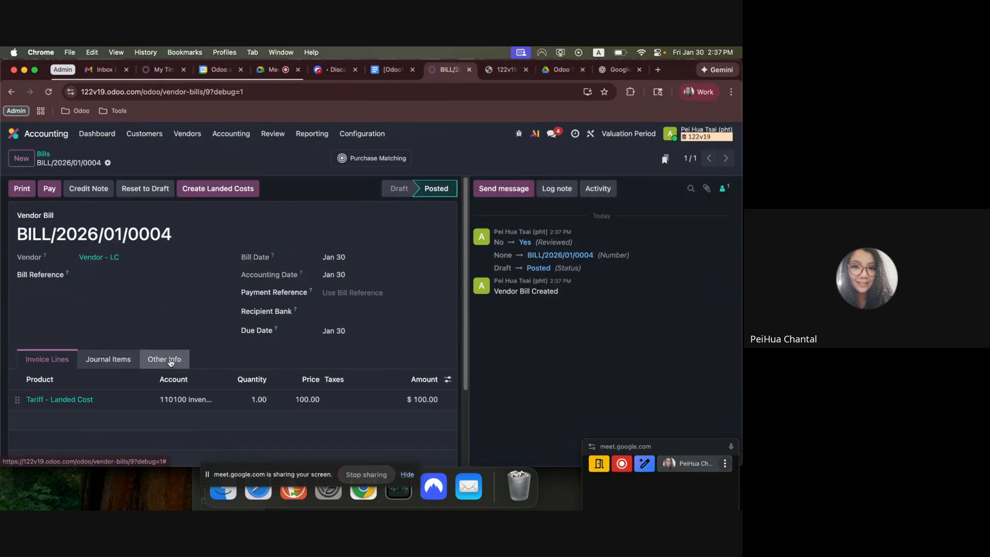
Create a landed cost from the Vendor - LC bill, apply it to transfer WH/IN/00002 and validate it.
{"action": "left_click", "coordinate": [221, 186]}
{"action": "left_click", "coordinate": [113, 284]}
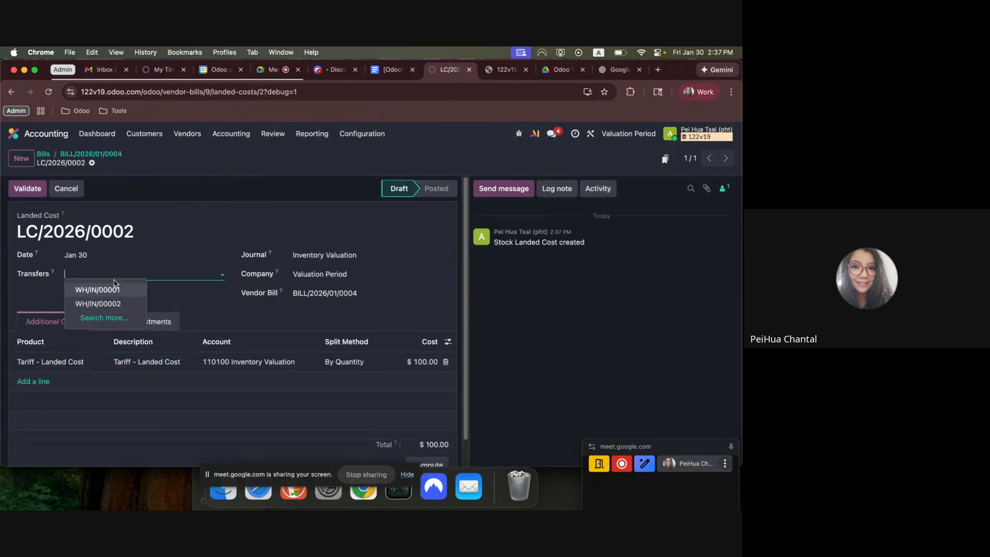
{"action": "left_click", "coordinate": [118, 303]}
{"action": "left_click", "coordinate": [24, 188]}
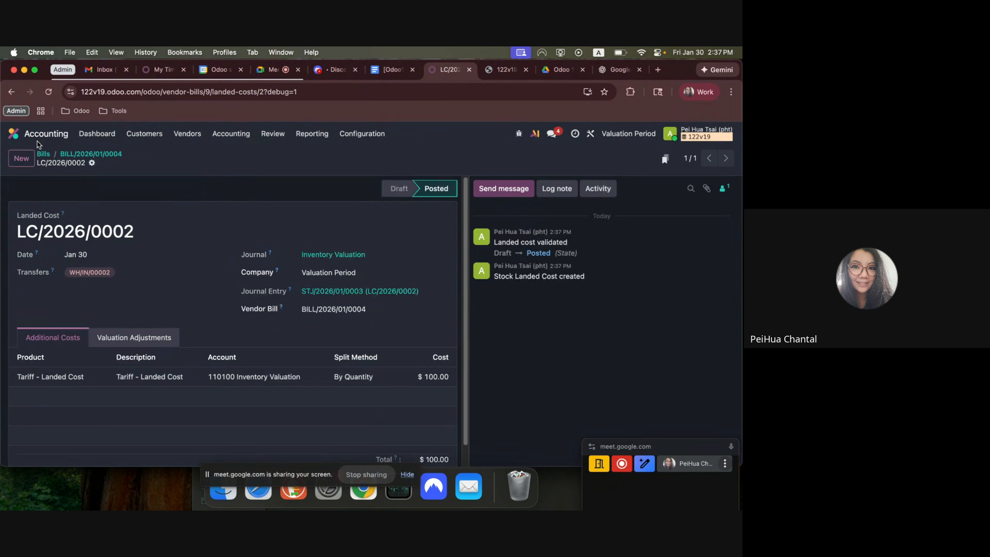
Search for the products list and open Product A1 to check its cost after the second landed cost.
{"action": "left_click", "coordinate": [14, 133]}
{"action": "type", "text": "pro"}
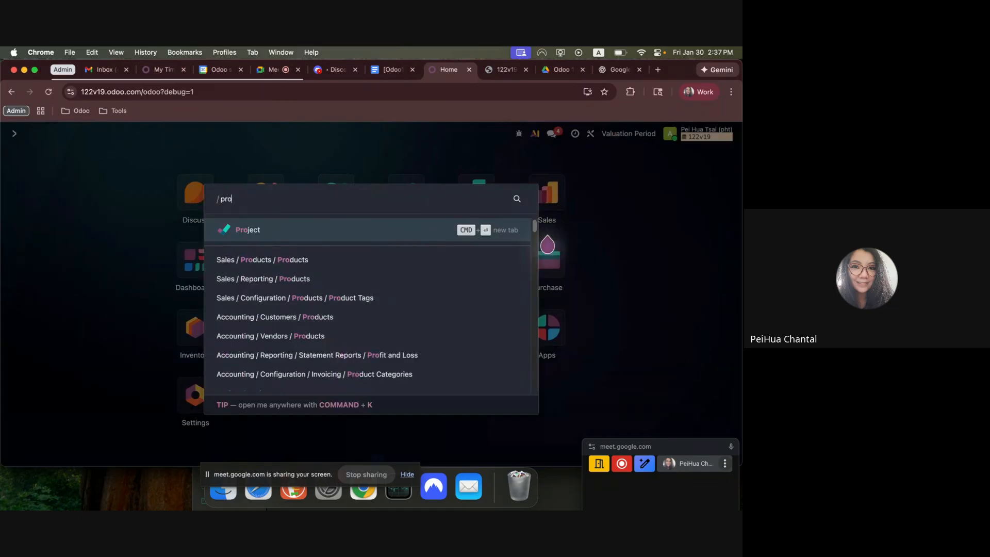
{"action": "key", "text": "Return"}
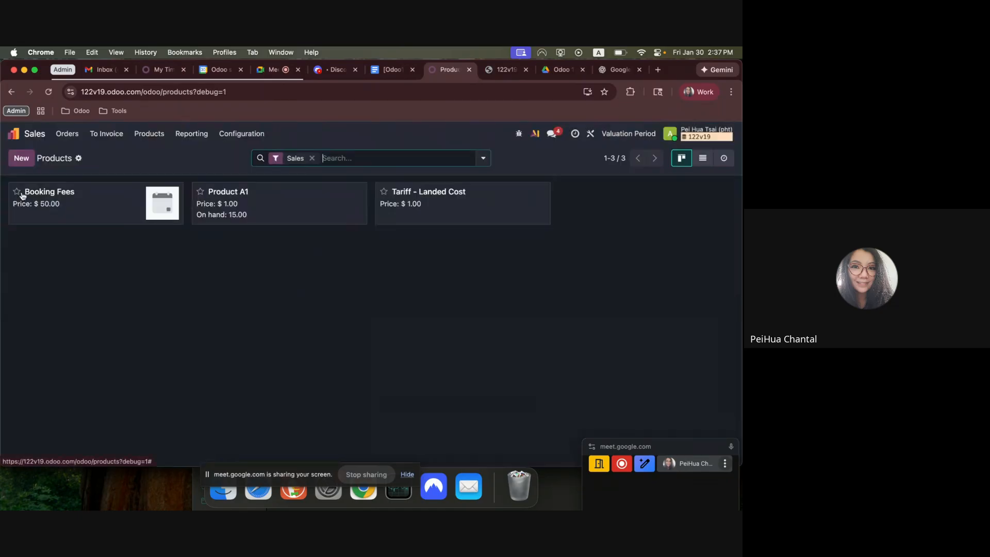
{"action": "left_click", "coordinate": [257, 208]}
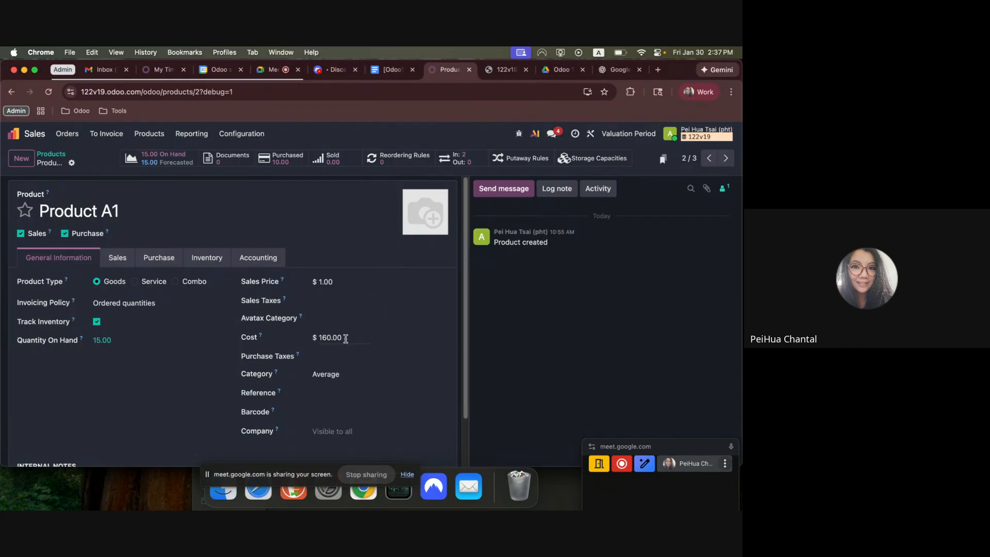
Open the Inventory Moves Analysis report as a list to check the value of Product A1's stock moves.
{"action": "left_click", "coordinate": [14, 134]}
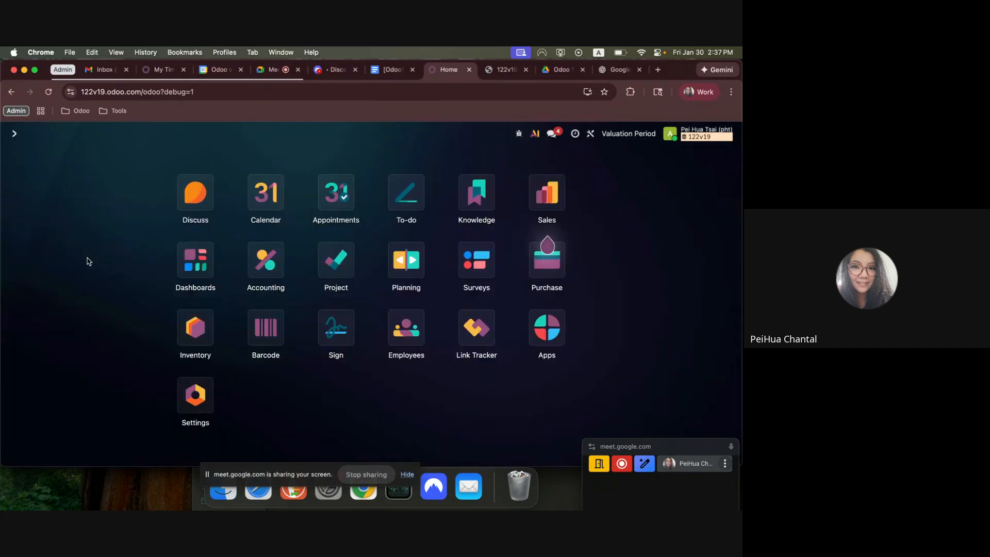
{"action": "type", "text": "invne"}
{"action": "key", "text": "BackSpace"}
{"action": "key", "text": "BackSpace"}
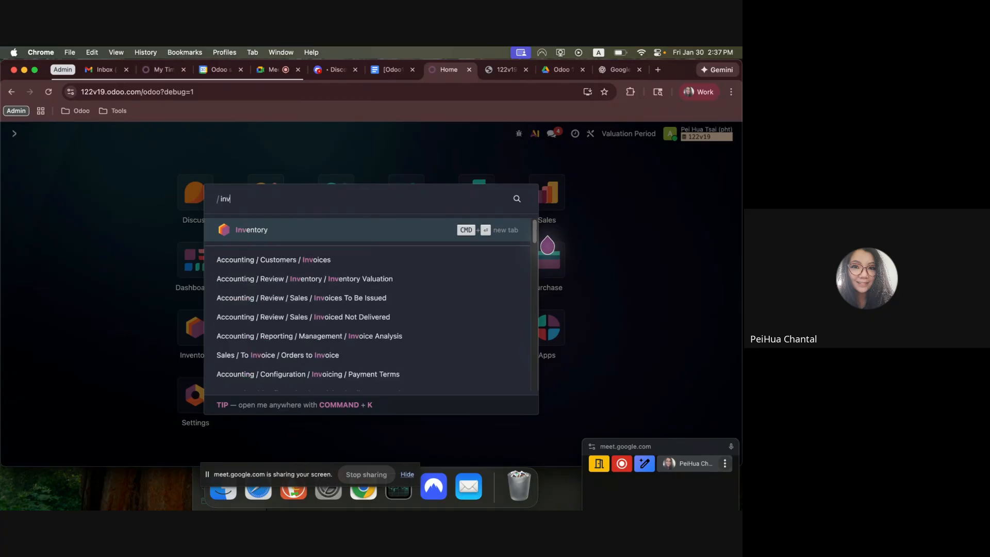
{"action": "key", "text": "Return"}
{"action": "left_click", "coordinate": [218, 134]}
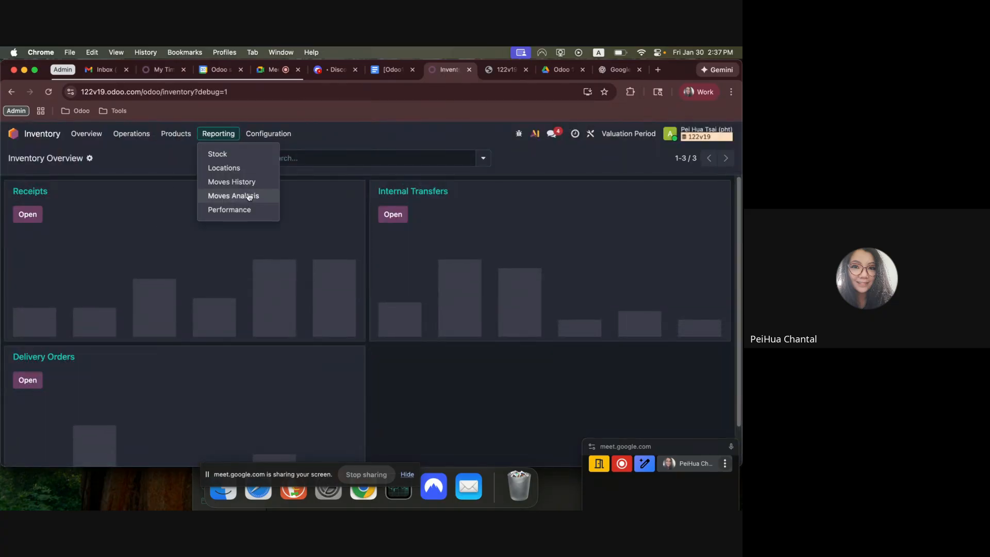
{"action": "left_click", "coordinate": [231, 195]}
{"action": "left_click", "coordinate": [676, 160]}
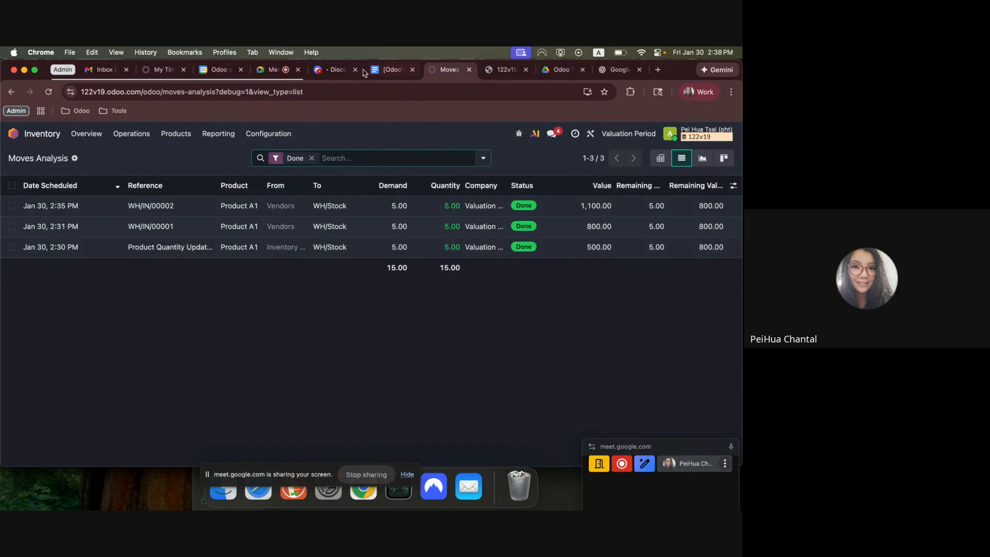
Open the Accounting Balance Sheet and check the balance of the 110100 Inventory Valuation account.
{"action": "left_click", "coordinate": [13, 134]}
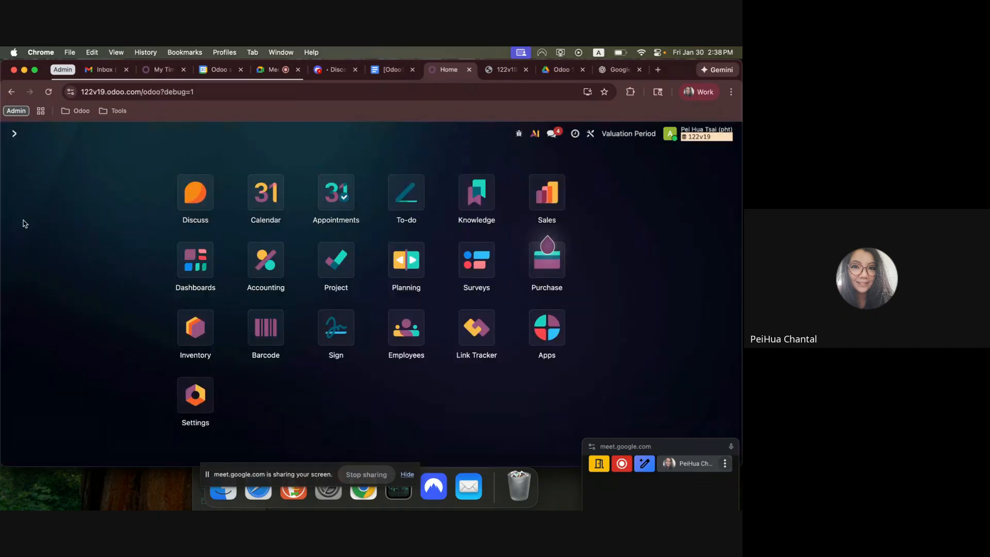
{"action": "left_click", "coordinate": [251, 266]}
{"action": "left_click", "coordinate": [312, 134]}
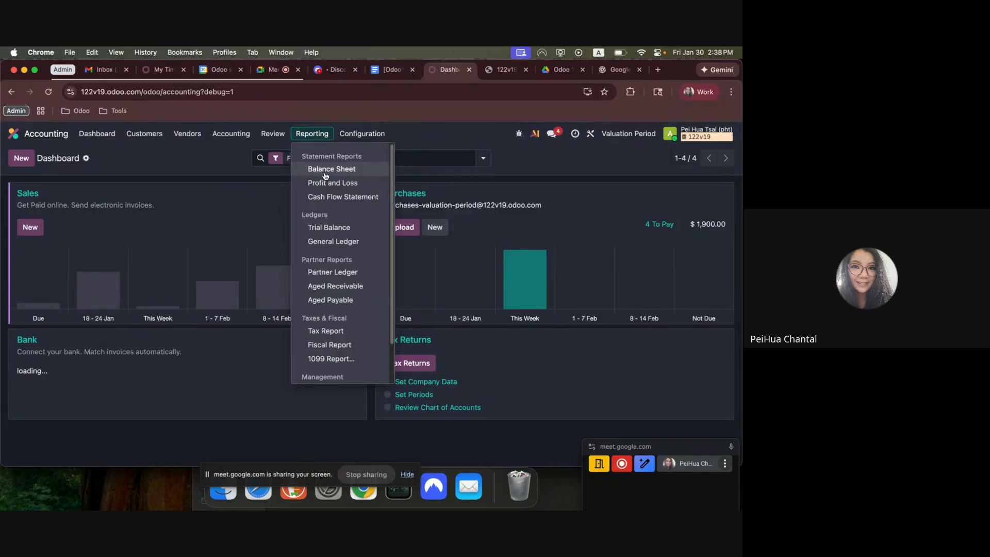
{"action": "left_click", "coordinate": [330, 166]}
{"action": "left_click_drag", "start_coordinate": [458, 323], "coordinate": [557, 323]}
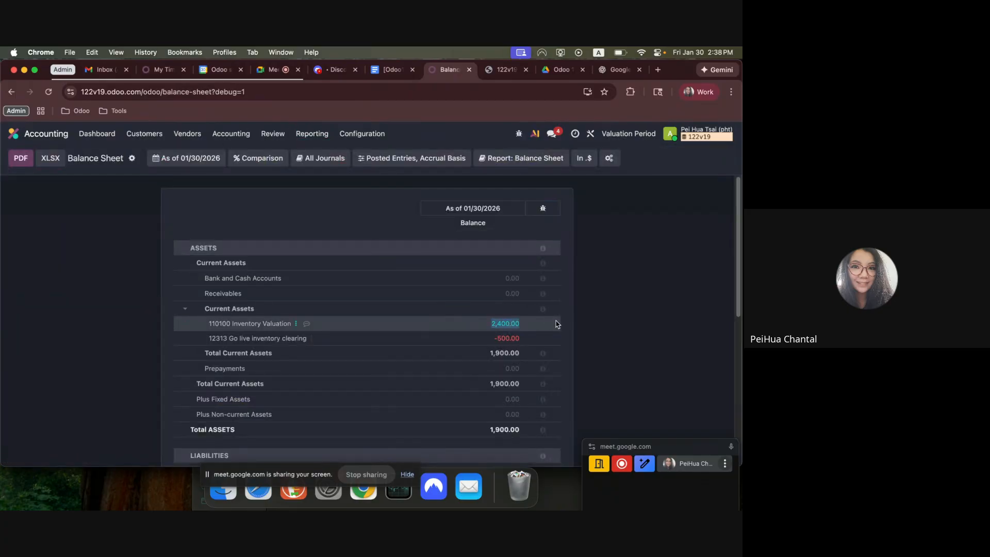
{"action": "left_click", "coordinate": [14, 133]}
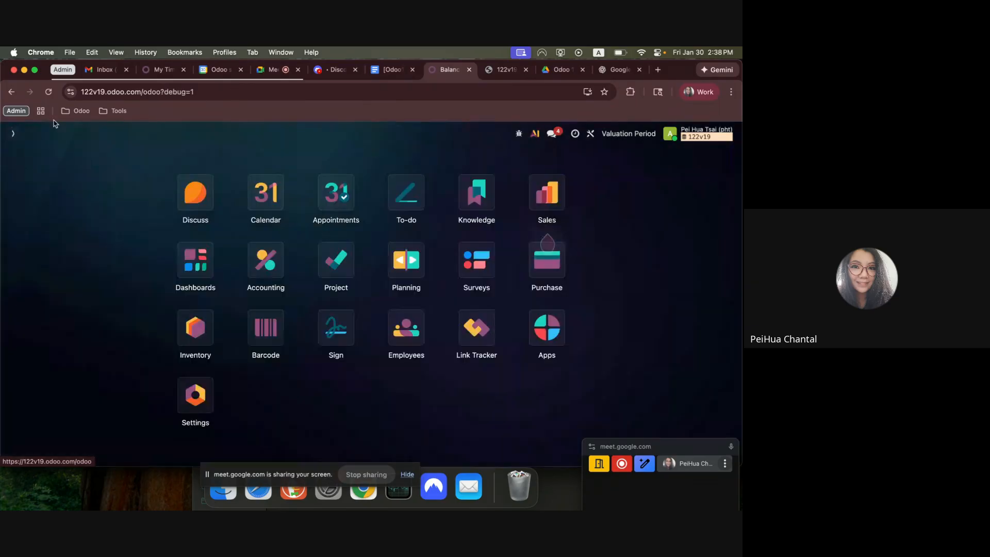
Switch to the Google Docs notes and read workflow item 8 on selling and delivering the product.
{"action": "left_click", "coordinate": [371, 67]}
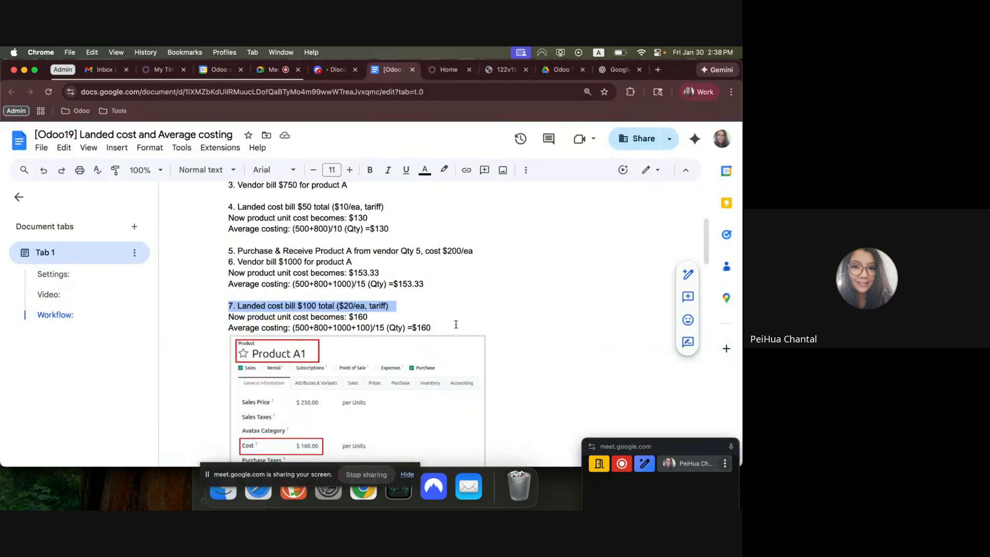
{"action": "scroll", "coordinate": [456, 325], "scroll_direction": "down", "scroll_amount": 5}
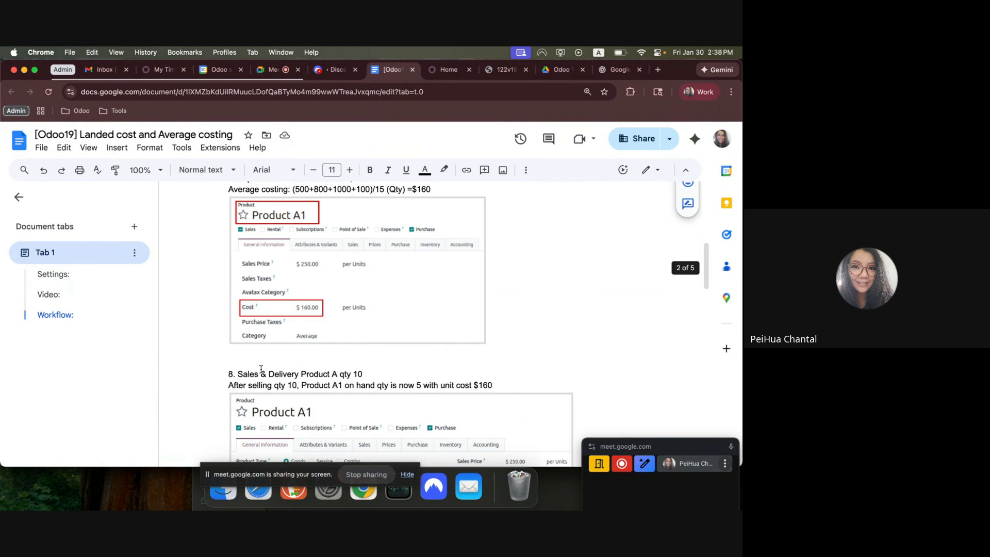
{"action": "left_click_drag", "start_coordinate": [255, 374], "coordinate": [370, 374]}
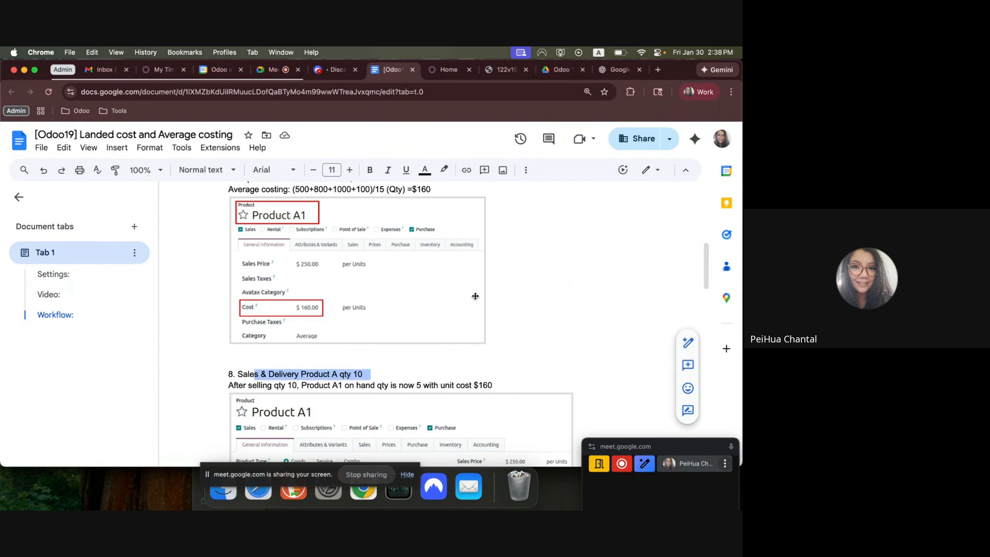
{"action": "scroll", "coordinate": [476, 296], "scroll_direction": "up", "scroll_amount": 8}
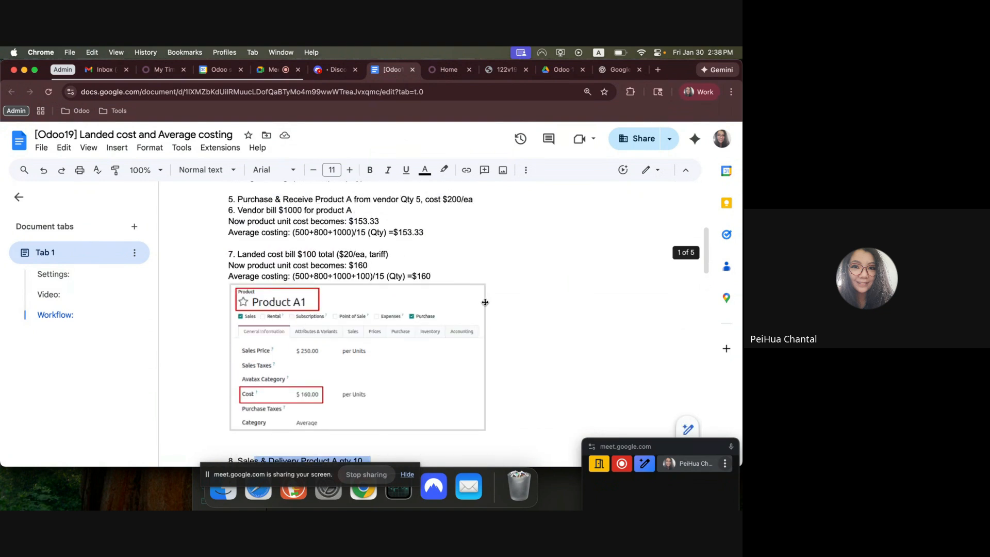
Return to Odoo and reopen the stock moves analysis in list form.
{"action": "left_click", "coordinate": [434, 71]}
{"action": "left_click", "coordinate": [195, 328]}
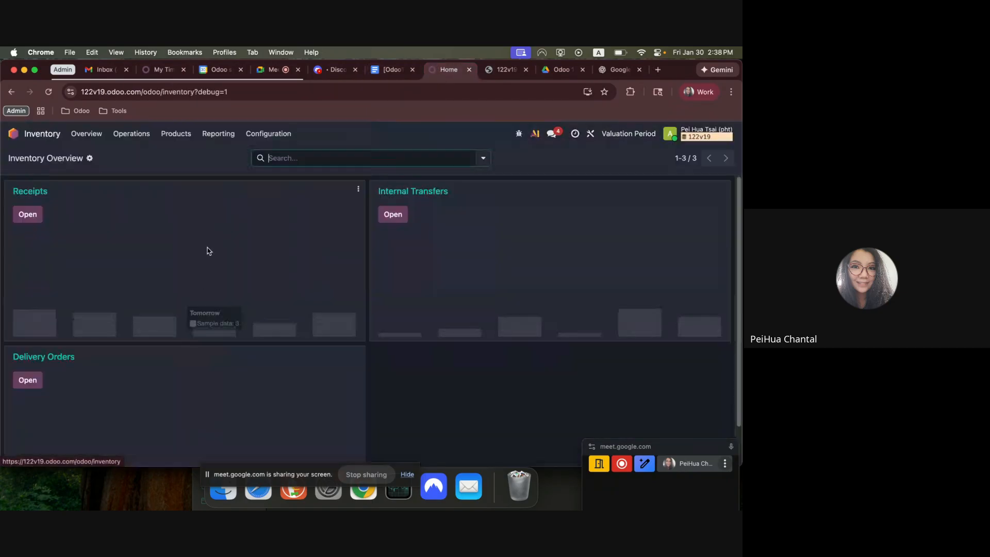
{"action": "left_click", "coordinate": [227, 136]}
{"action": "left_click", "coordinate": [221, 193]}
{"action": "left_click", "coordinate": [681, 158]}
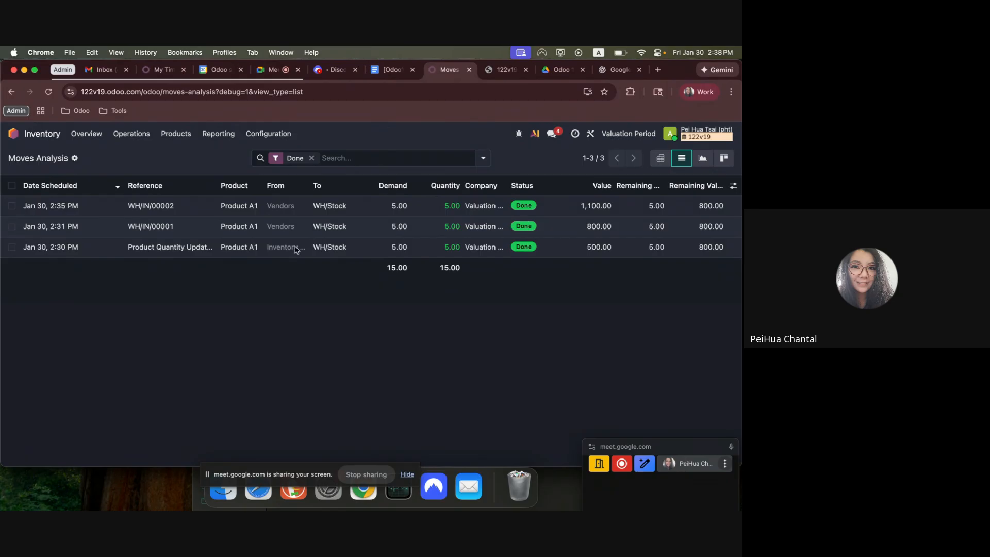
Compare the quantities and values of the WH/IN/00001, WH/IN/00002 and quantity update moves by selecting their rows, leaving none selected.
{"action": "left_click", "coordinate": [12, 247]}
{"action": "left_click", "coordinate": [11, 226]}
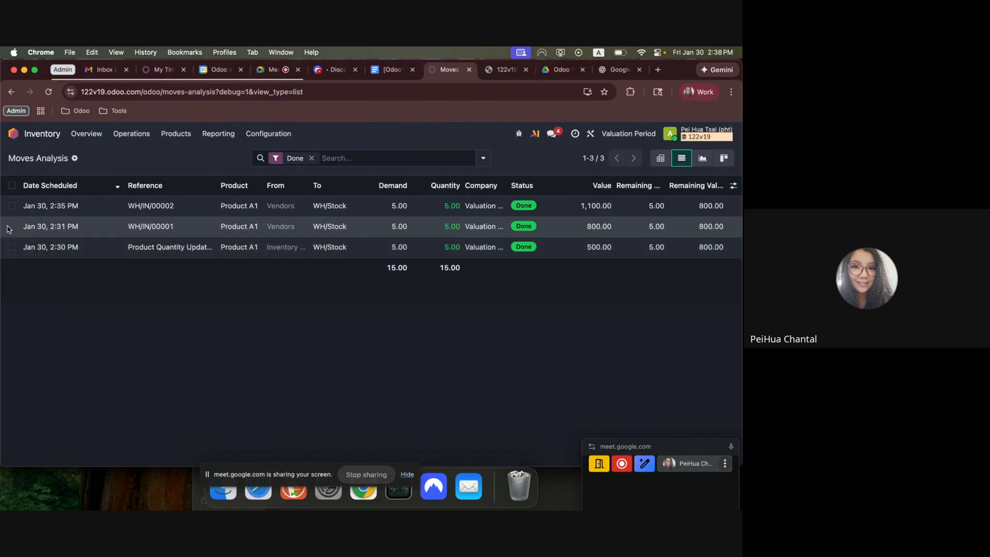
{"action": "left_click", "coordinate": [11, 226]}
{"action": "left_click", "coordinate": [11, 247]}
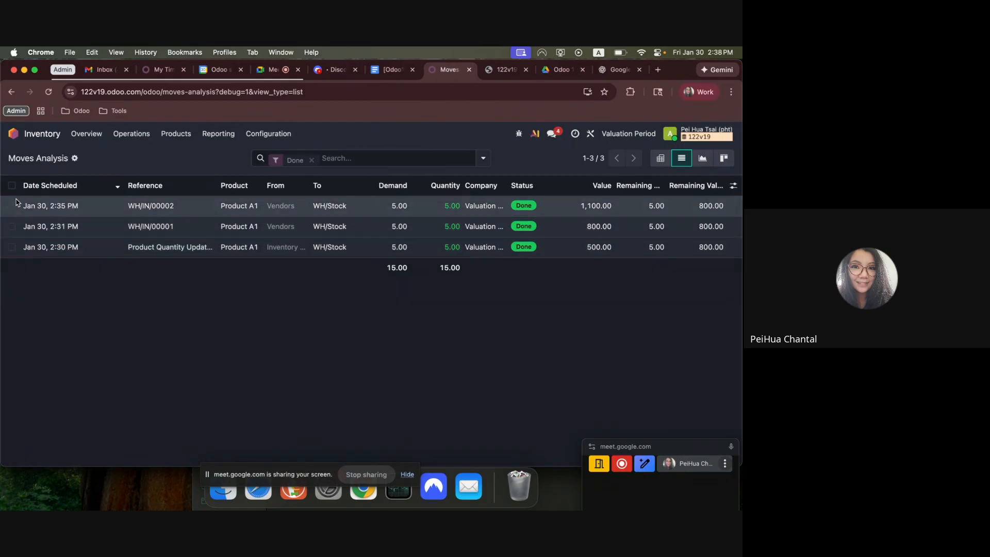
{"action": "left_click", "coordinate": [11, 250]}
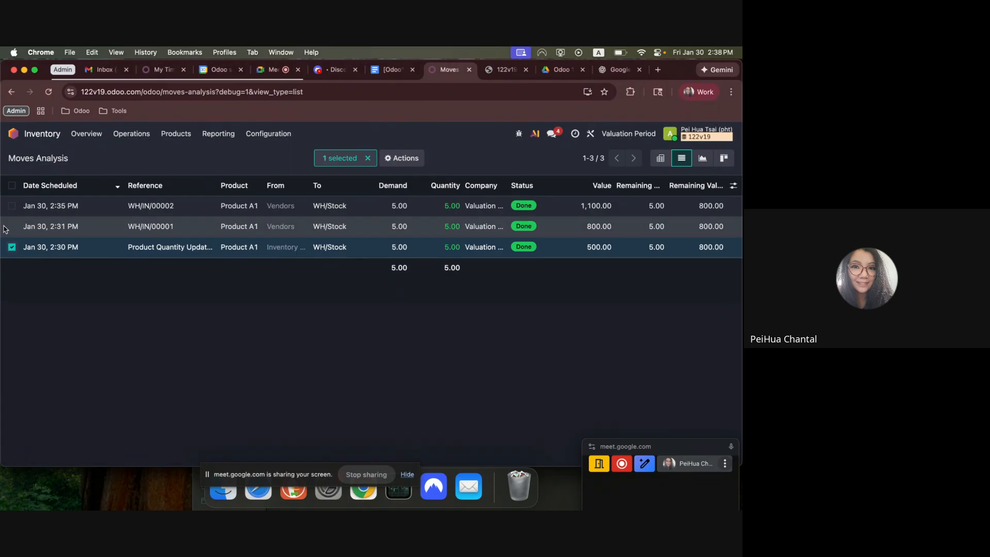
{"action": "left_click", "coordinate": [344, 226]}
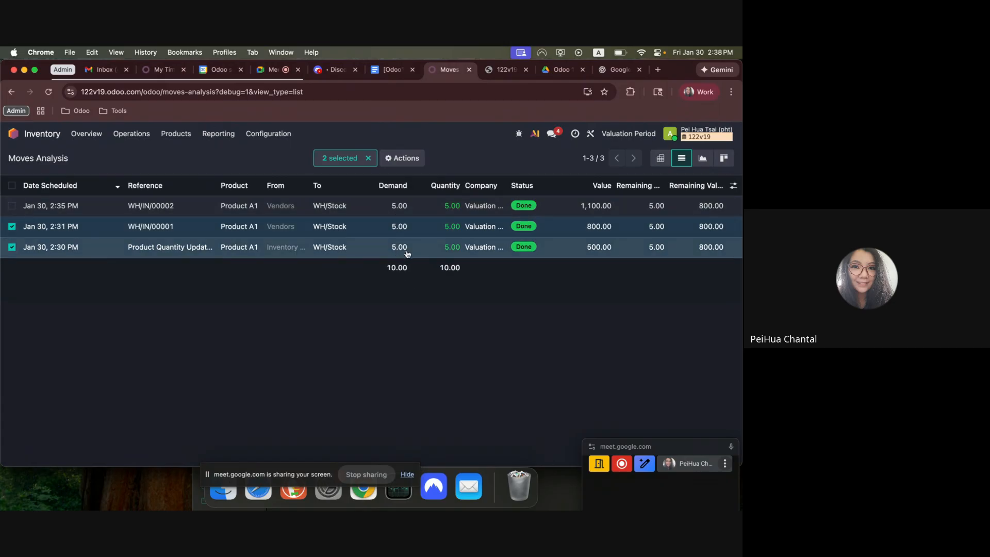
{"action": "left_click", "coordinate": [11, 246]}
{"action": "left_click", "coordinate": [12, 206]}
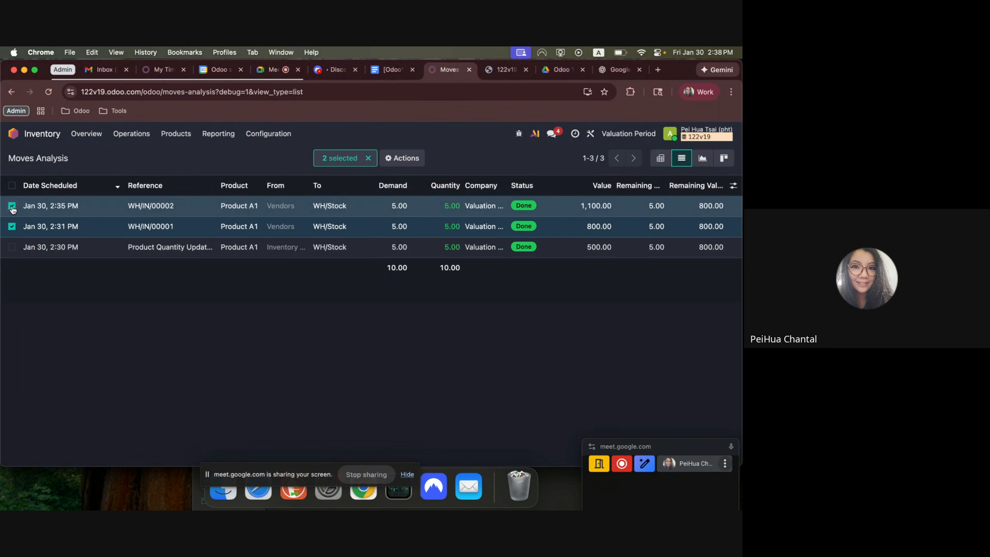
{"action": "left_click", "coordinate": [12, 206]}
{"action": "left_click", "coordinate": [13, 228]}
{"action": "left_click", "coordinate": [11, 207]}
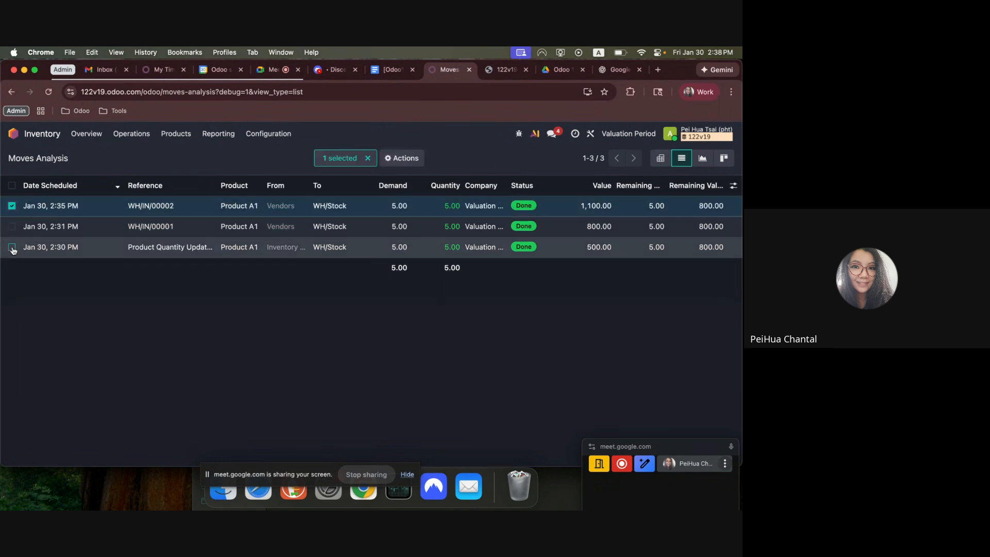
{"action": "left_click", "coordinate": [12, 247]}
{"action": "left_click", "coordinate": [11, 248]}
{"action": "left_click", "coordinate": [11, 206]}
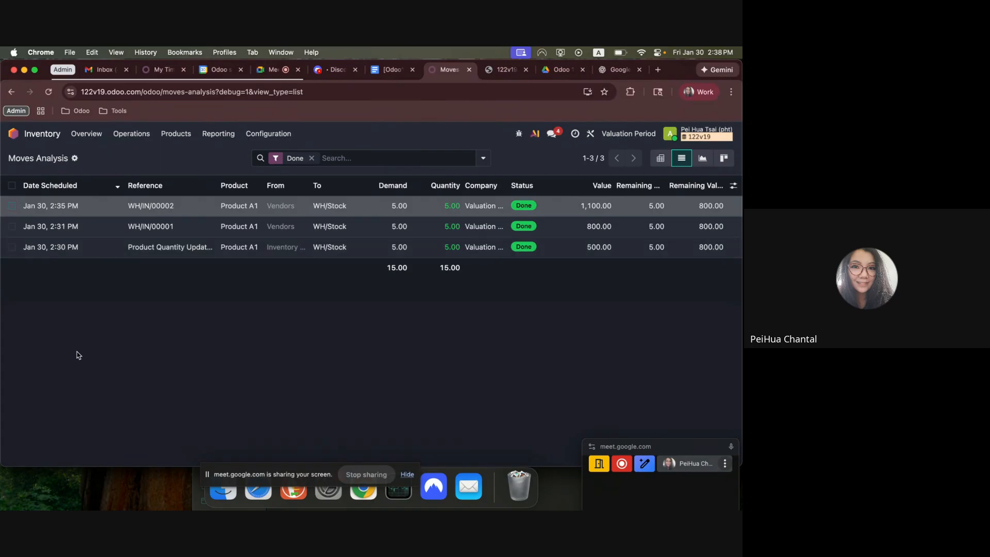
Start a new sales quotation with the customer set to "Customer".
{"action": "left_click", "coordinate": [13, 133]}
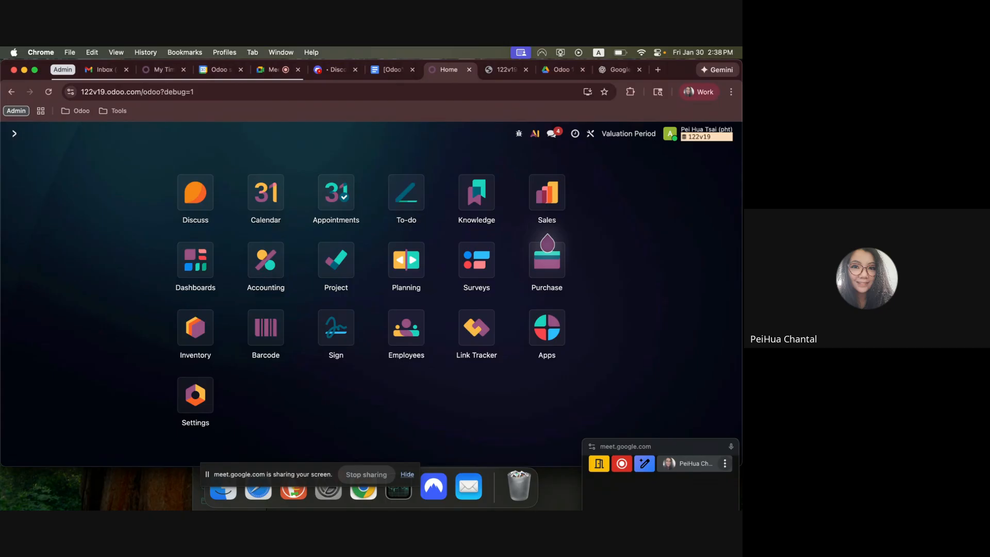
{"action": "left_click", "coordinate": [547, 193]}
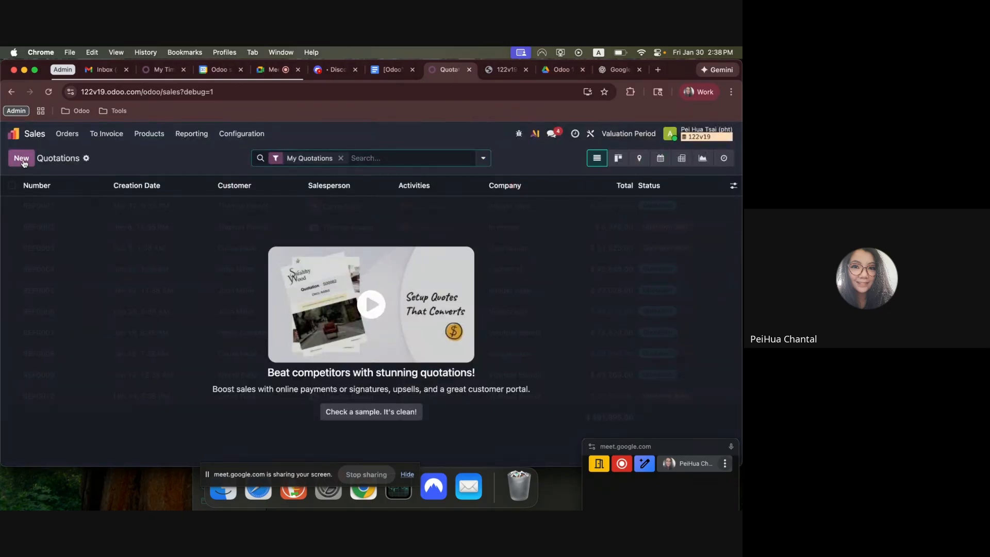
{"action": "left_click", "coordinate": [23, 160]}
{"action": "left_click", "coordinate": [122, 245]}
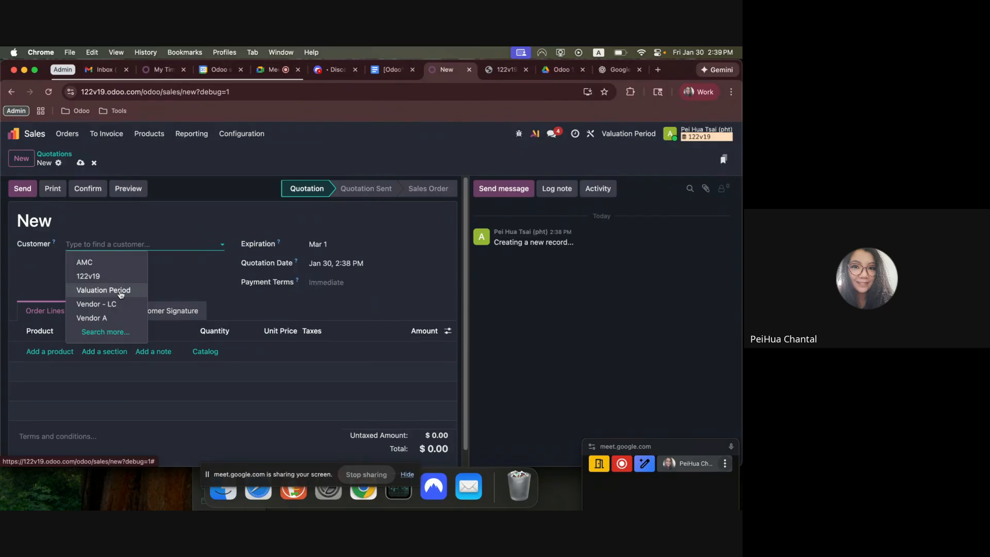
{"action": "type", "text": "Customer"}
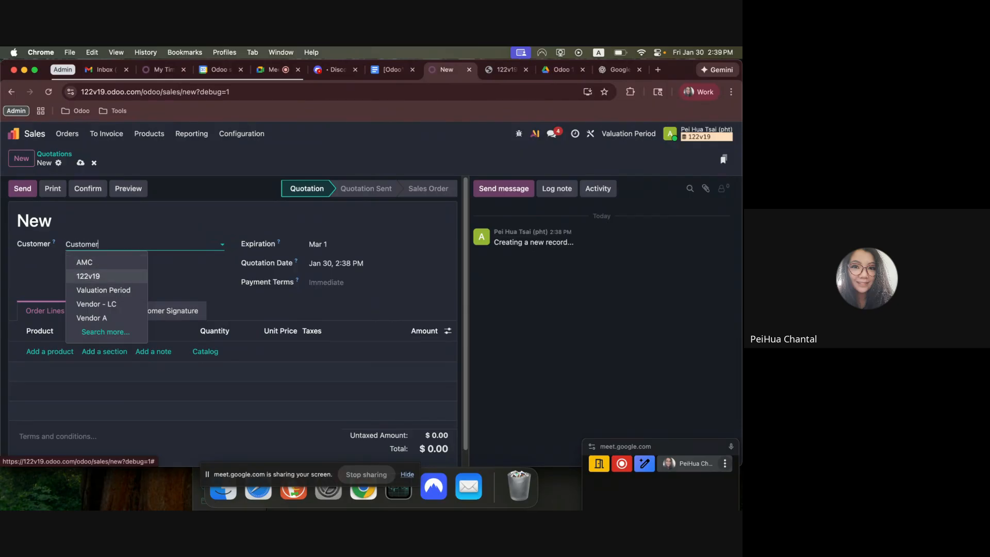
{"action": "left_click", "coordinate": [113, 264]}
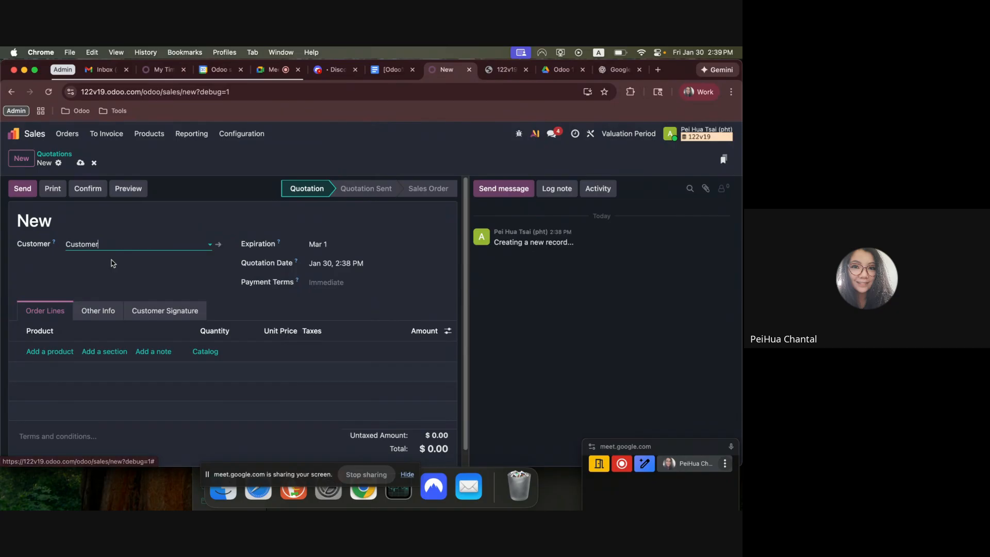
Add Product A1 to the quotation with quantity 10 and a unit price of 250.
{"action": "left_click", "coordinate": [46, 351]}
{"action": "left_click", "coordinate": [57, 381]}
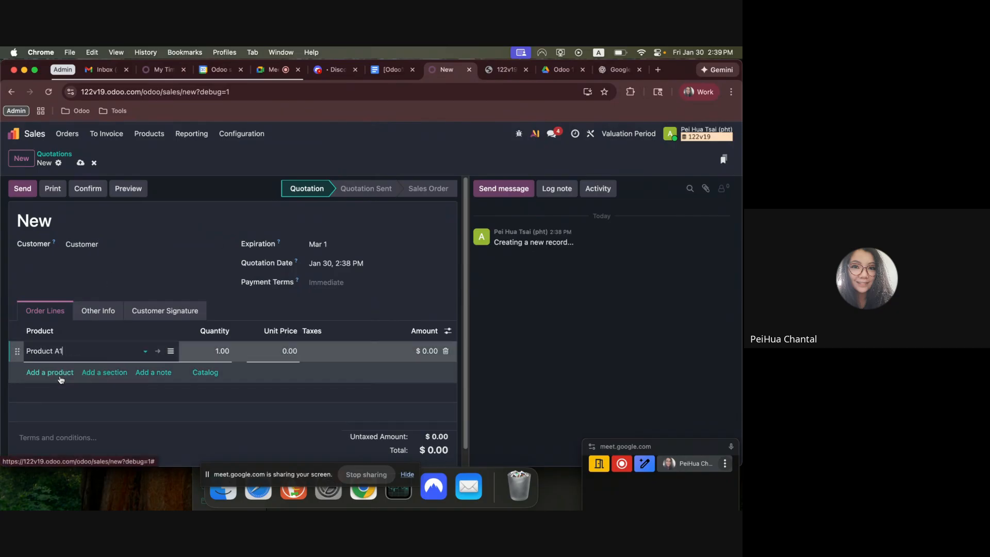
{"action": "left_click", "coordinate": [269, 352]}
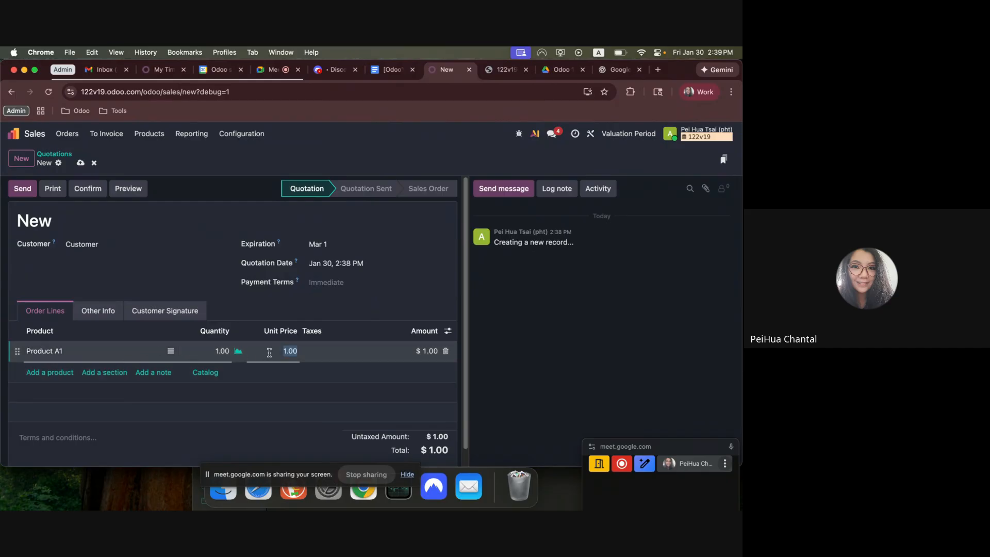
{"action": "left_click", "coordinate": [207, 352]}
{"action": "key", "text": "Tab"}
{"action": "type", "text": "25"}
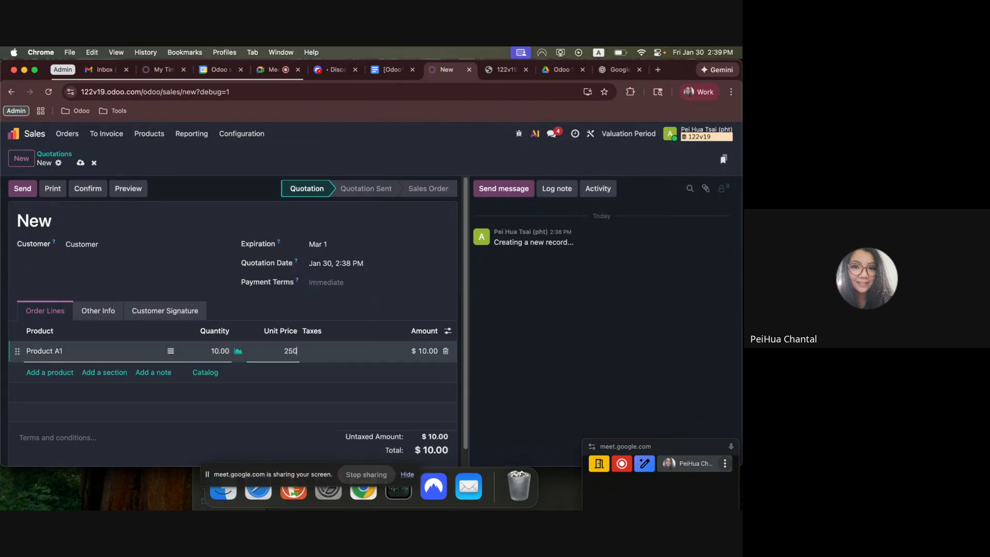
{"action": "left_click", "coordinate": [496, 412]}
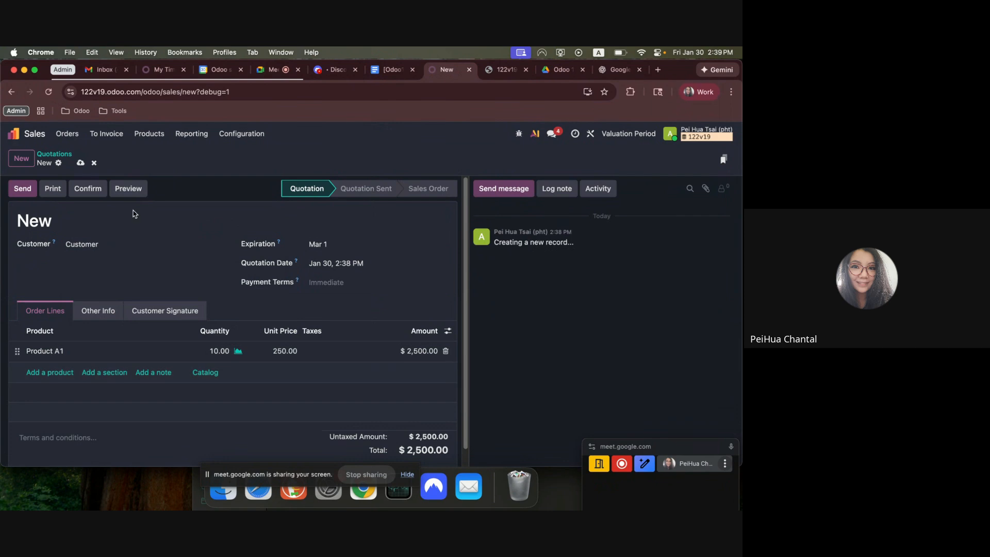
Confirm the quotation as a sales order and validate its delivery of 10 units.
{"action": "left_click", "coordinate": [88, 188]}
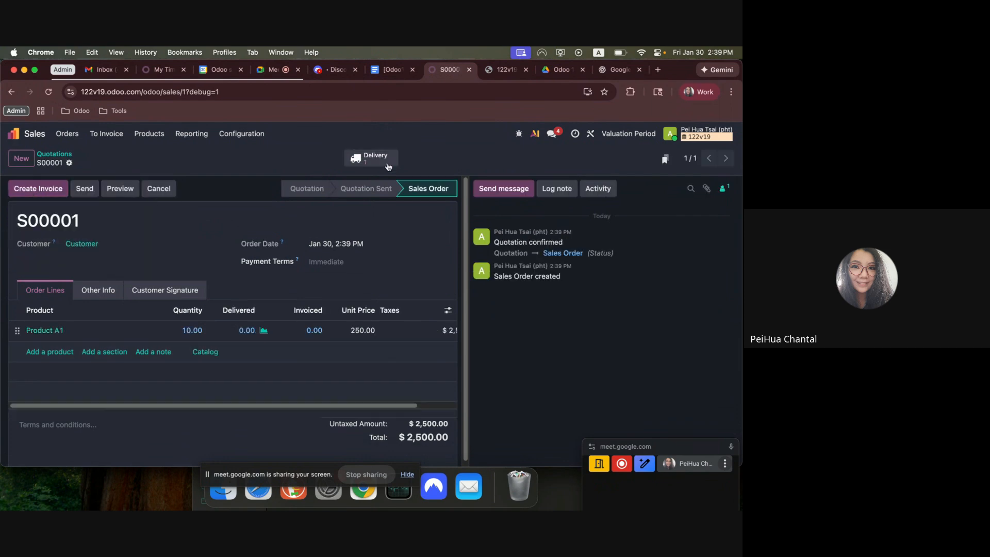
{"action": "left_click", "coordinate": [388, 167]}
{"action": "left_click", "coordinate": [26, 188]}
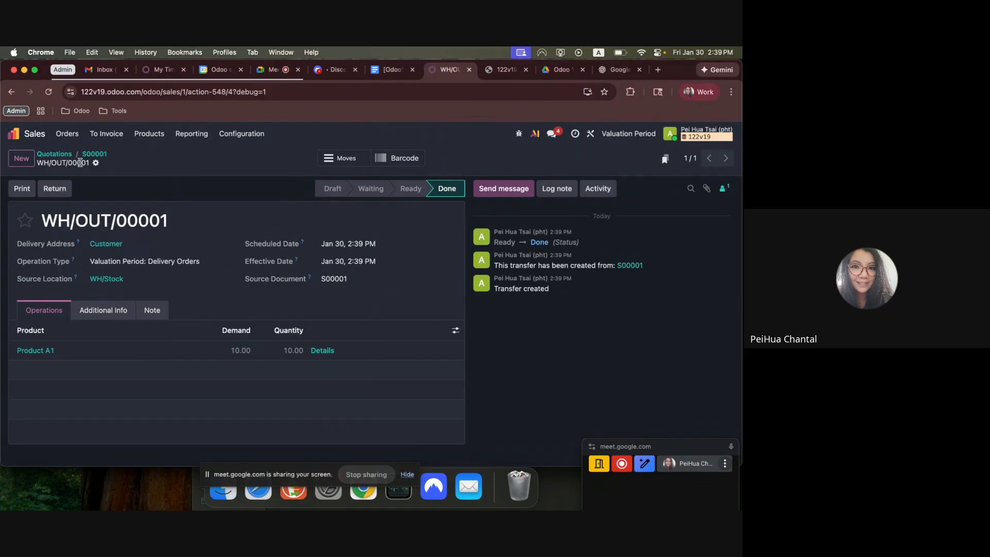
Create and confirm a regular invoice for the sales order, and display its journal items.
{"action": "left_click", "coordinate": [93, 154]}
{"action": "left_click", "coordinate": [40, 190]}
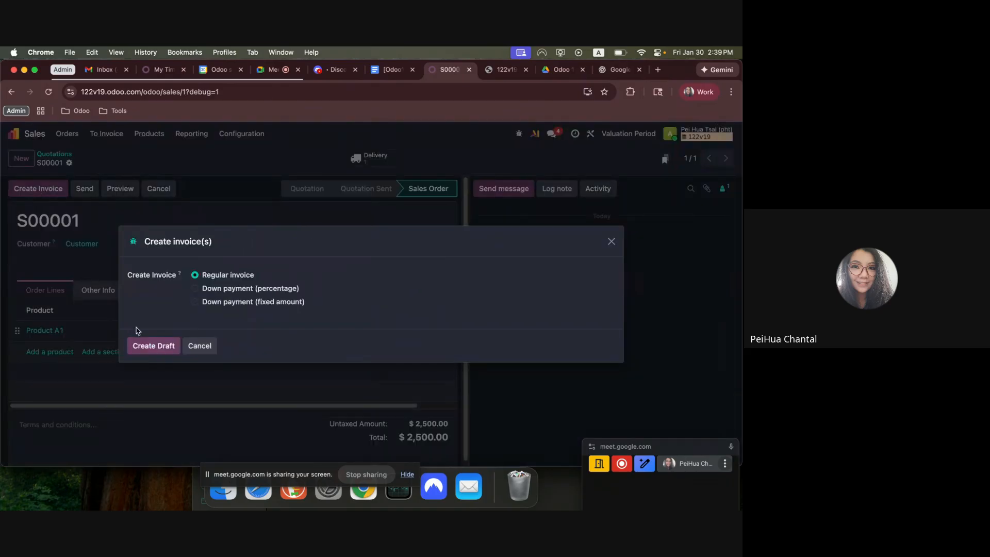
{"action": "left_click", "coordinate": [153, 345]}
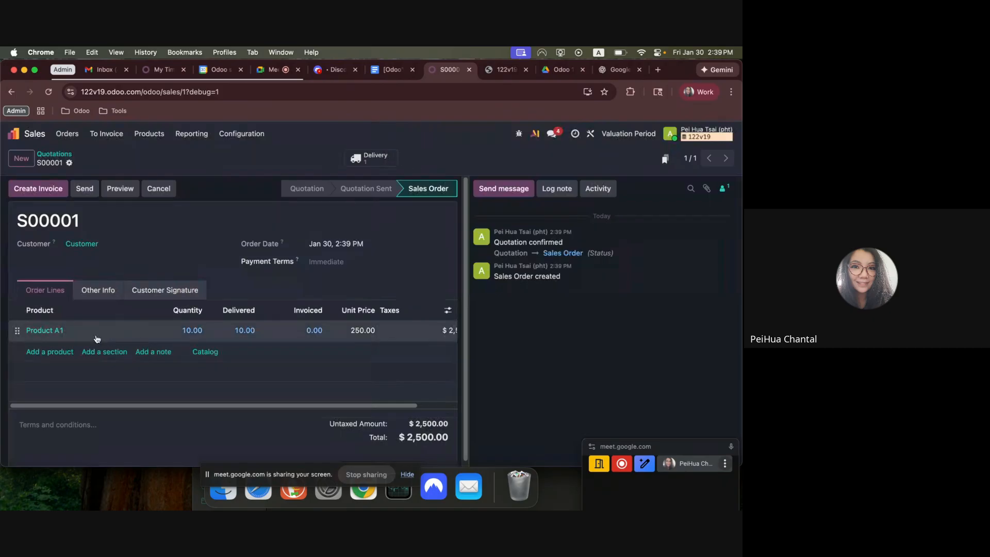
{"action": "left_click", "coordinate": [27, 189]}
{"action": "left_click", "coordinate": [101, 321]}
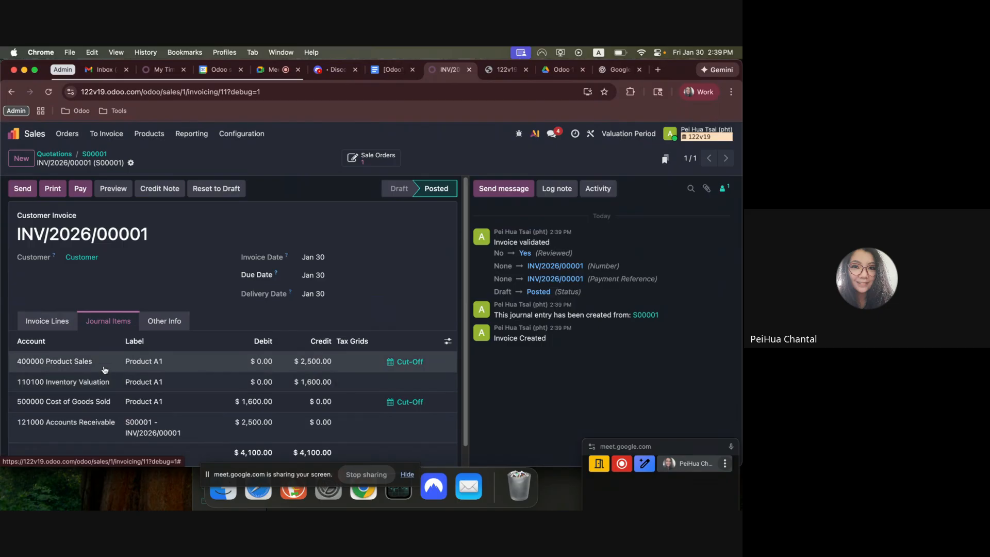
Review the Product Sales and Accounts Receivable lines in the invoice's journal items.
{"action": "left_click_drag", "start_coordinate": [68, 366], "coordinate": [343, 371]}
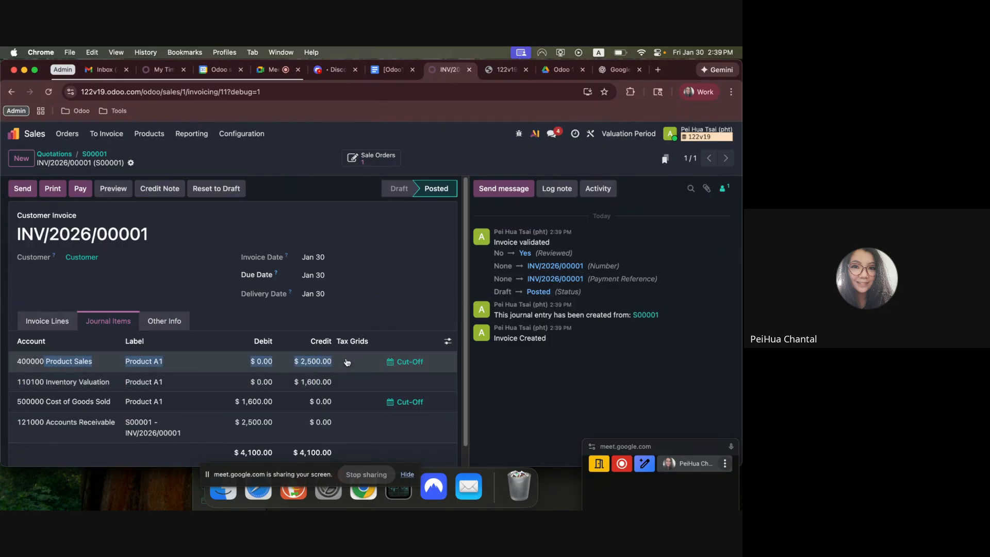
{"action": "left_click_drag", "start_coordinate": [234, 422], "coordinate": [350, 427]}
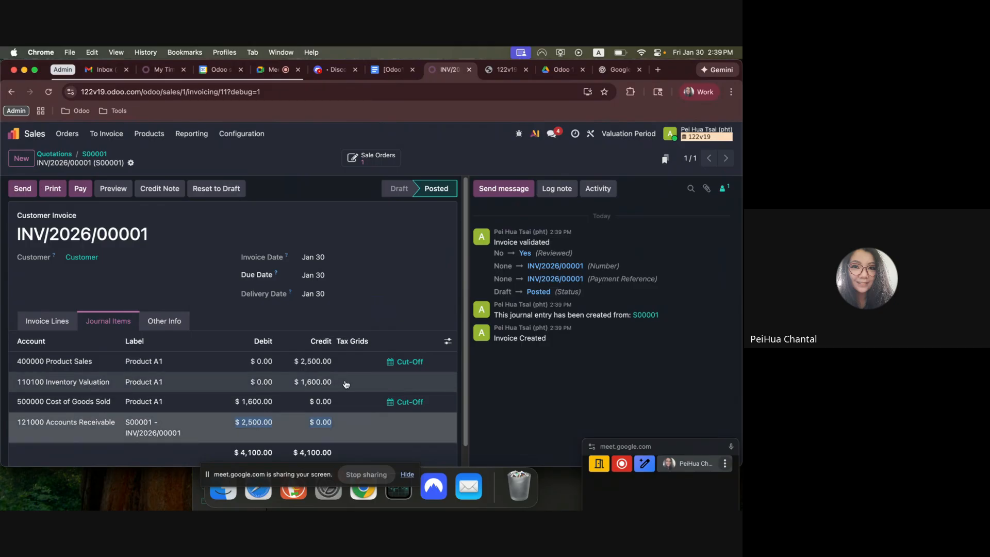
{"action": "left_click", "coordinate": [522, 397]}
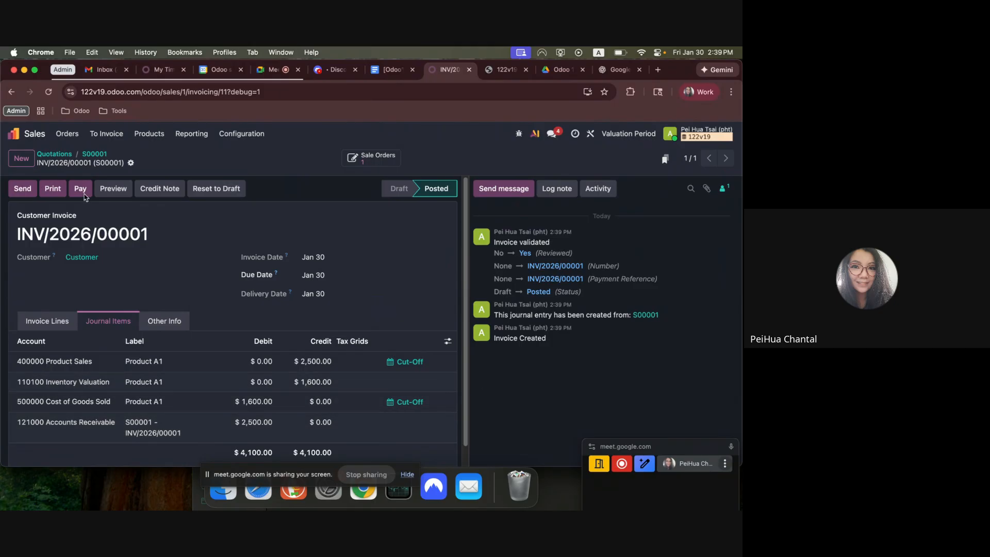
Open the Balance Sheet in Accounting and check the balance of account 110100 Inventory Valuation.
{"action": "left_click", "coordinate": [29, 136]}
{"action": "left_click", "coordinate": [266, 262]}
{"action": "left_click", "coordinate": [311, 134]}
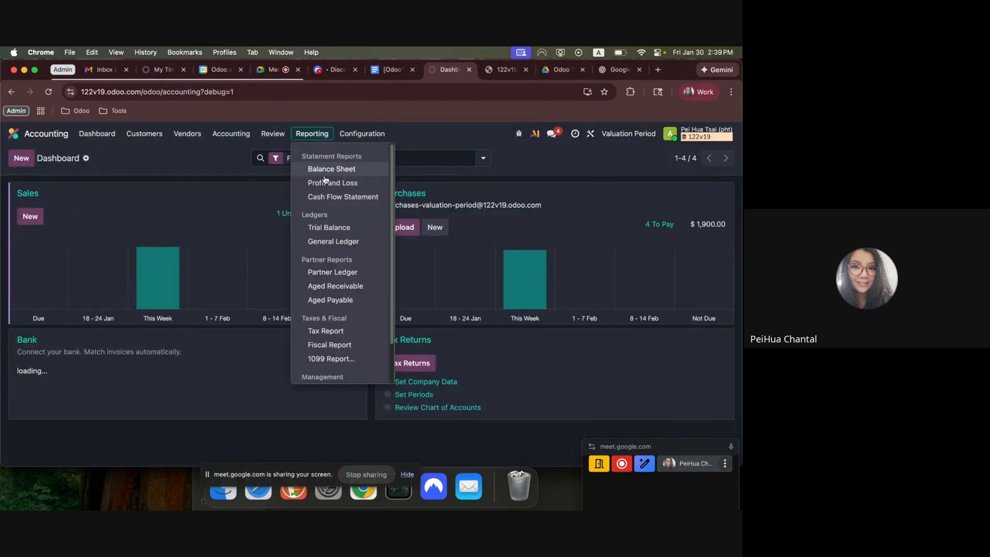
{"action": "left_click", "coordinate": [326, 168]}
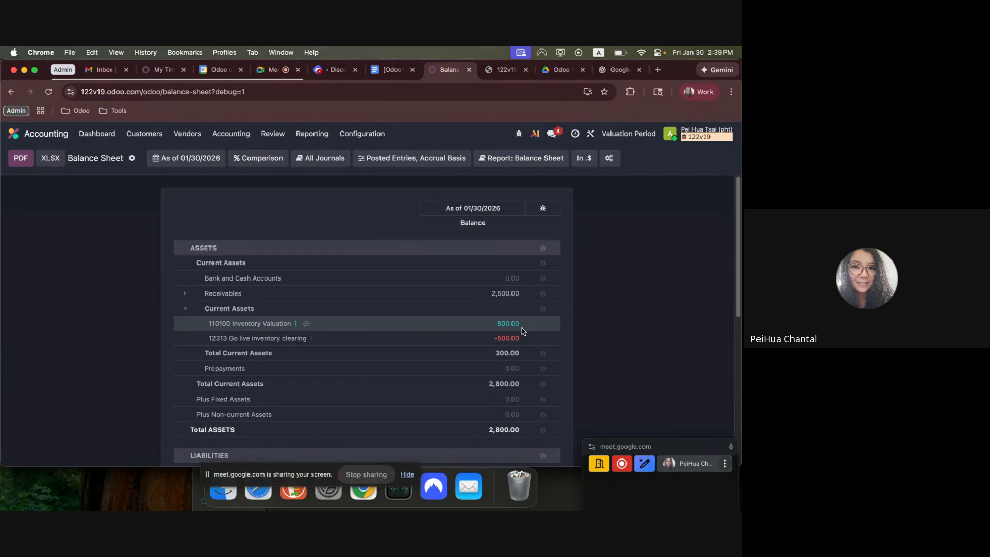
{"action": "double_click", "coordinate": [496, 328]}
Open the Profit and Loss report, switch from the US version to the generic one, and expand Revenue and Less Costs of Revenue.
{"action": "left_click", "coordinate": [311, 135]}
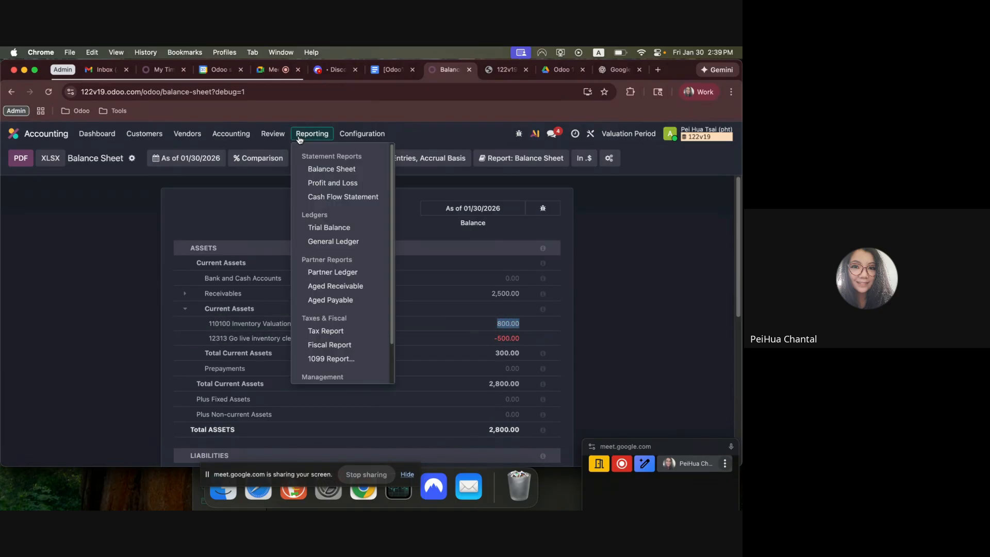
{"action": "left_click", "coordinate": [334, 183]}
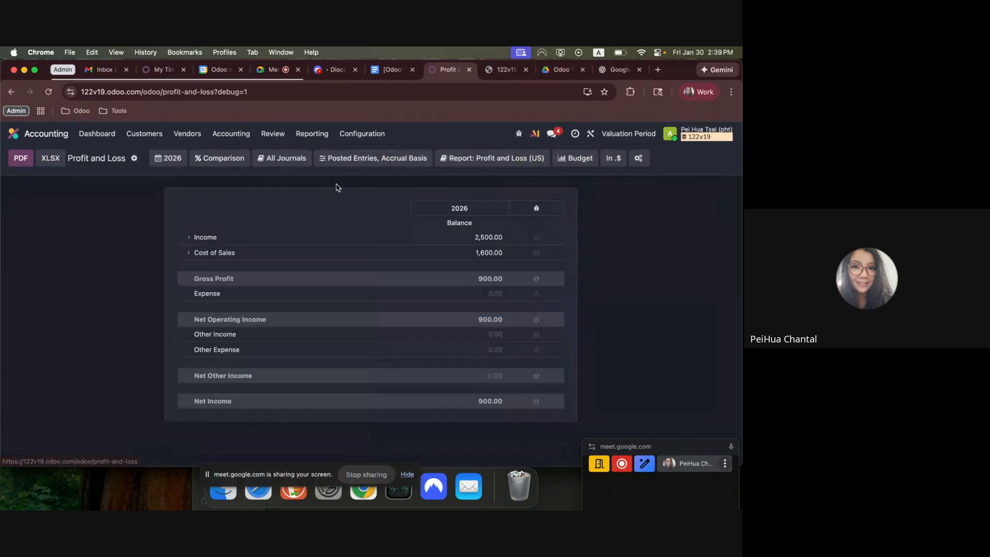
{"action": "left_click", "coordinate": [195, 238]}
{"action": "left_click", "coordinate": [492, 158]}
{"action": "left_click", "coordinate": [489, 180]}
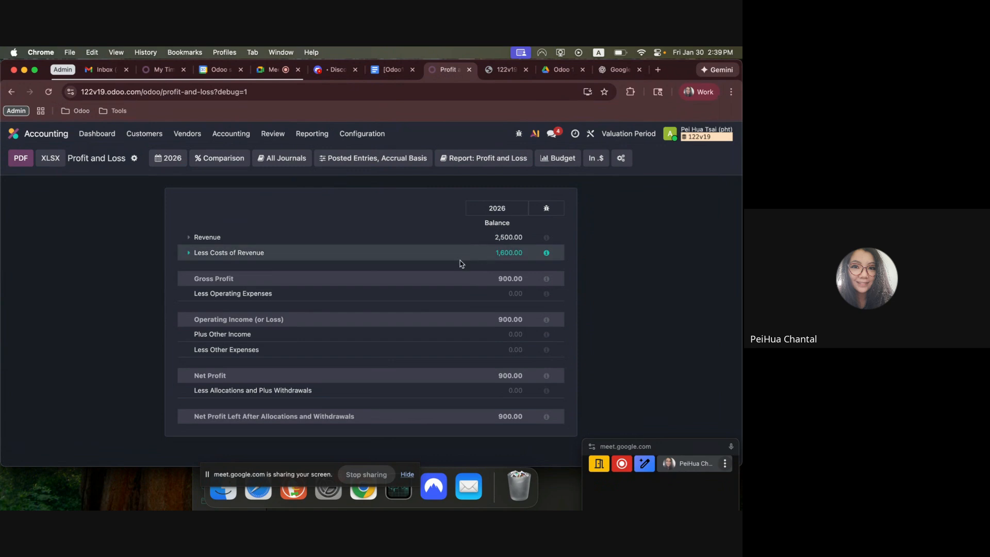
{"action": "left_click", "coordinate": [191, 253]}
{"action": "left_click", "coordinate": [192, 237]}
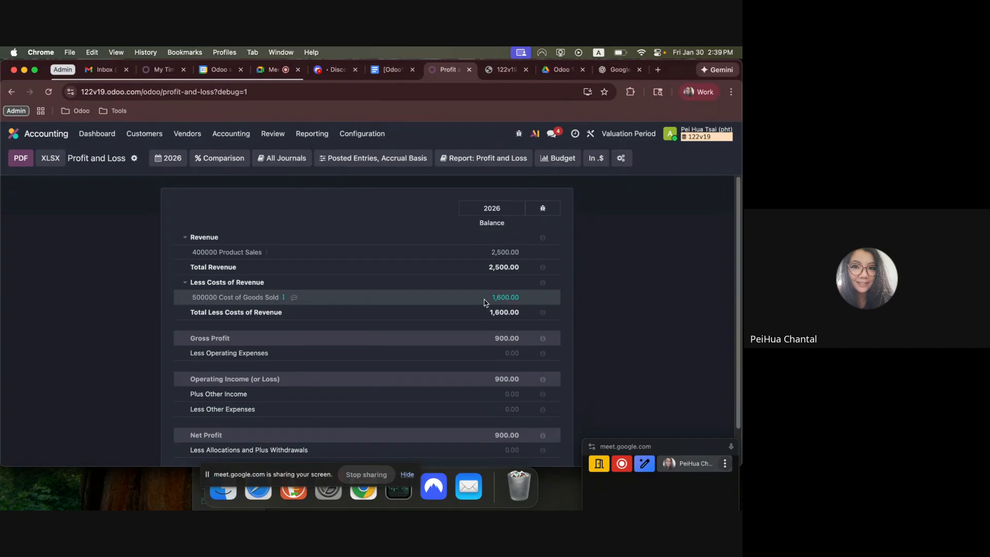
{"action": "scroll", "coordinate": [613, 344], "scroll_direction": "down", "scroll_amount": 2}
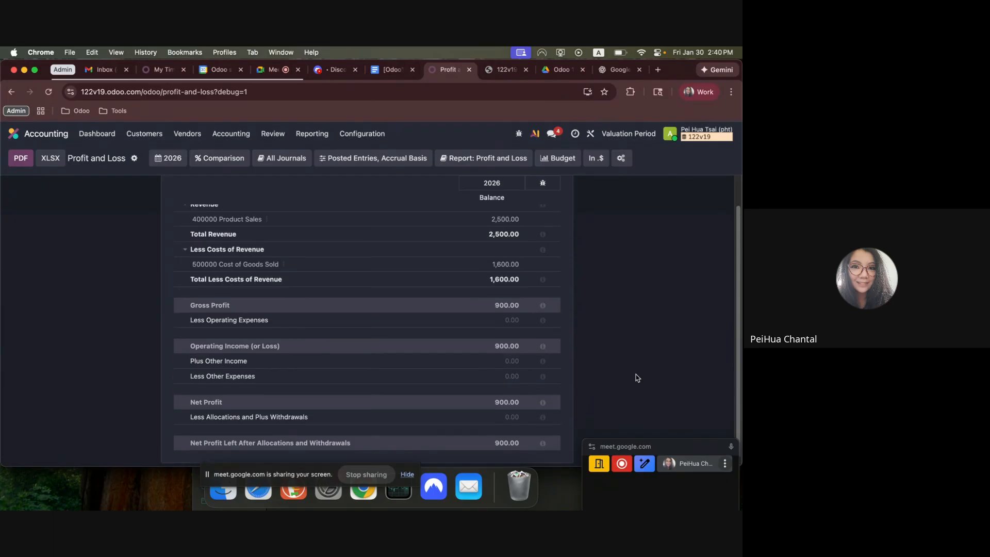
Open the Moves Analysis report in Inventory and show it as a list.
{"action": "left_click", "coordinate": [33, 134]}
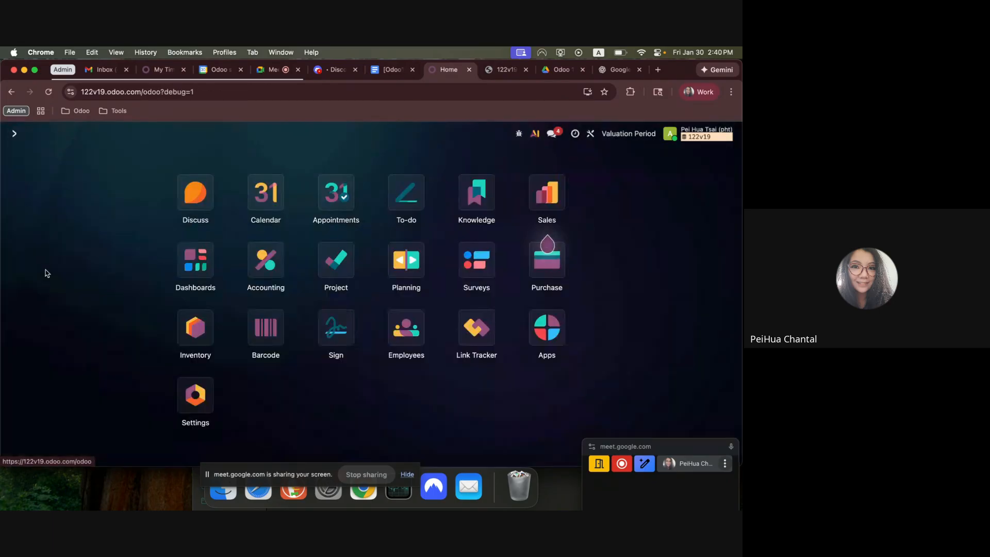
{"action": "left_click", "coordinate": [195, 334]}
{"action": "left_click", "coordinate": [221, 134]}
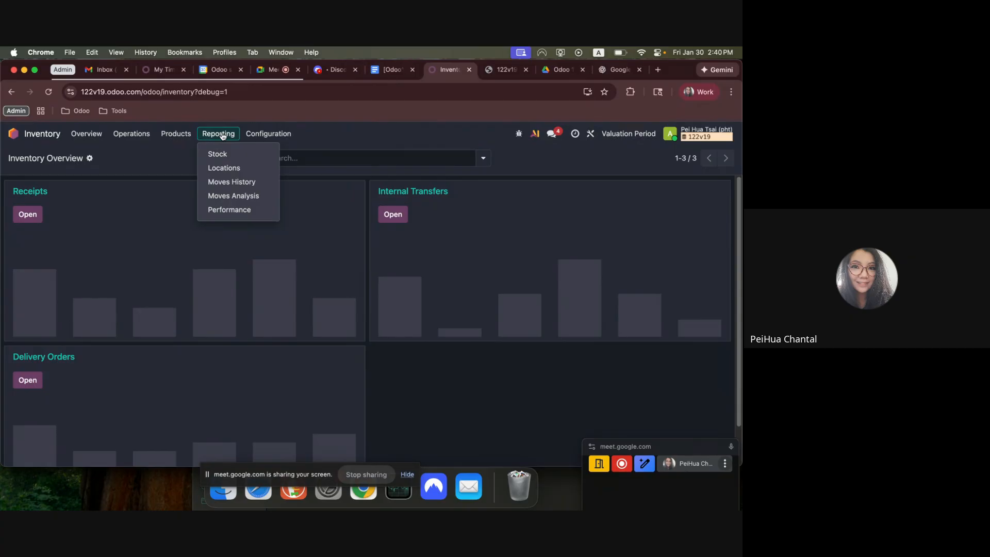
{"action": "left_click", "coordinate": [254, 196]}
{"action": "left_click", "coordinate": [681, 158]}
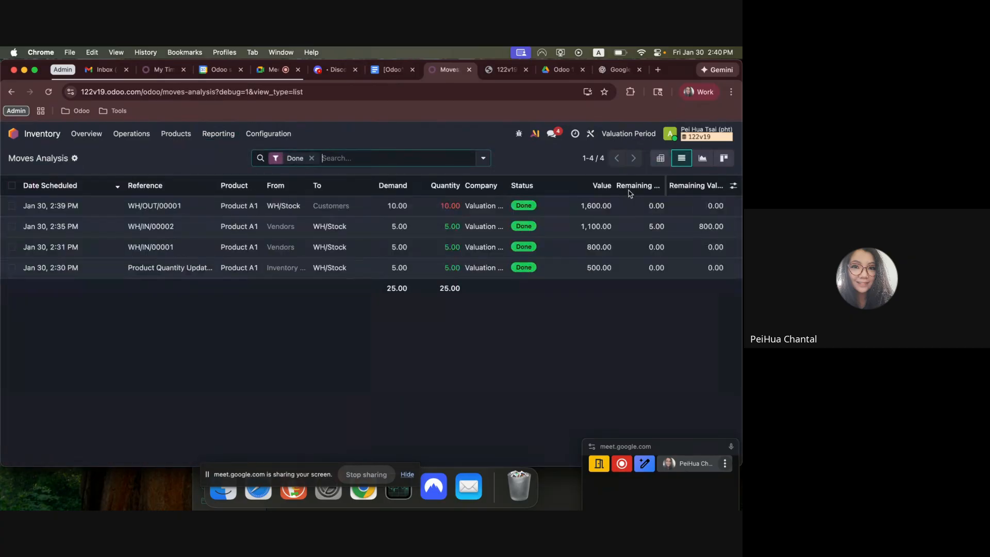
Examine the value and remaining value of Product A1's delivery, receipts and initial quantity update in the moves list.
{"action": "left_click", "coordinate": [12, 206]}
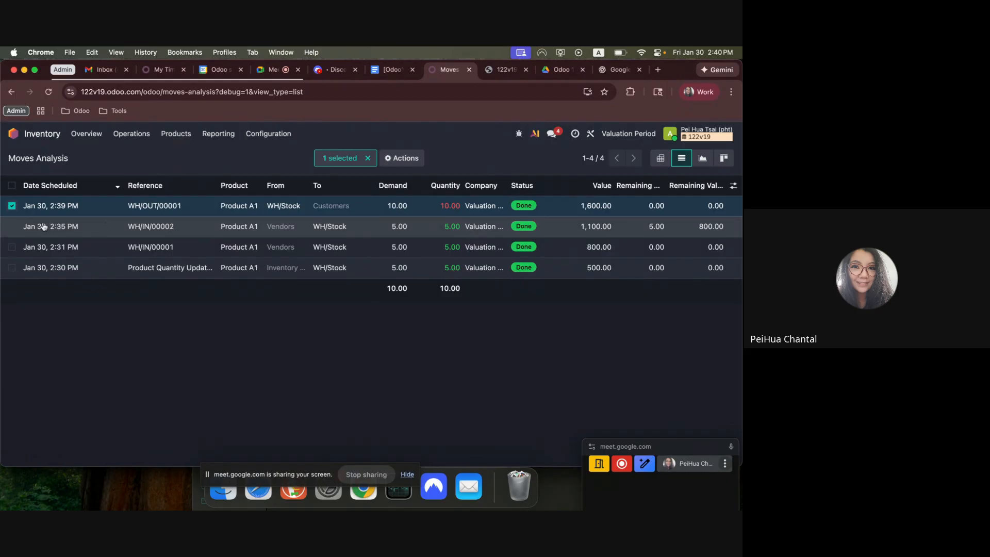
{"action": "left_click", "coordinate": [12, 205]}
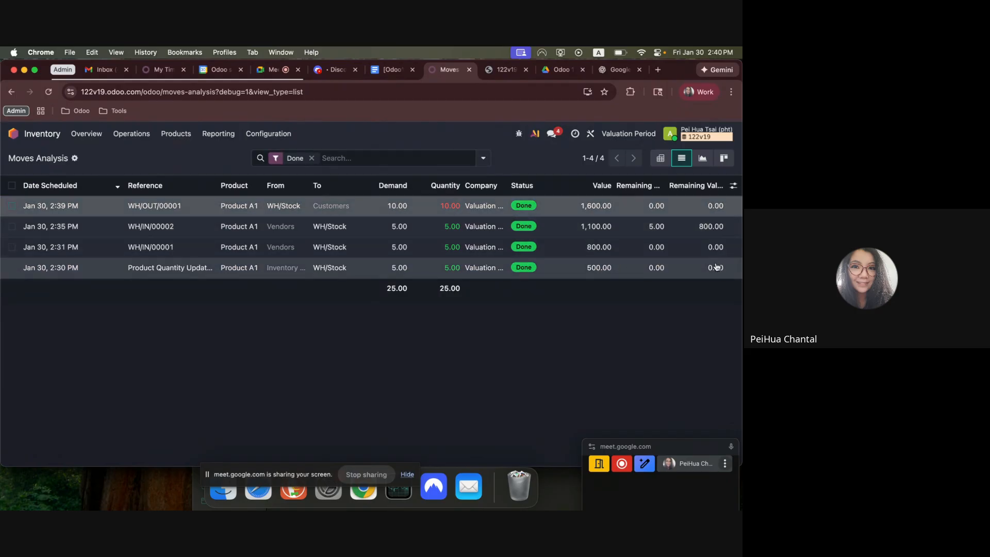
{"action": "left_click", "coordinate": [12, 267]}
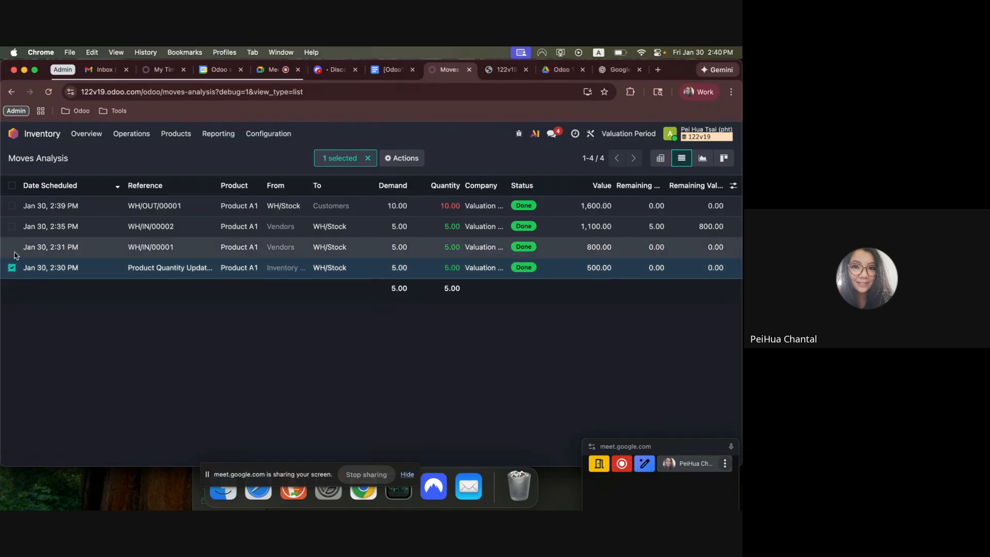
{"action": "left_click", "coordinate": [12, 247]}
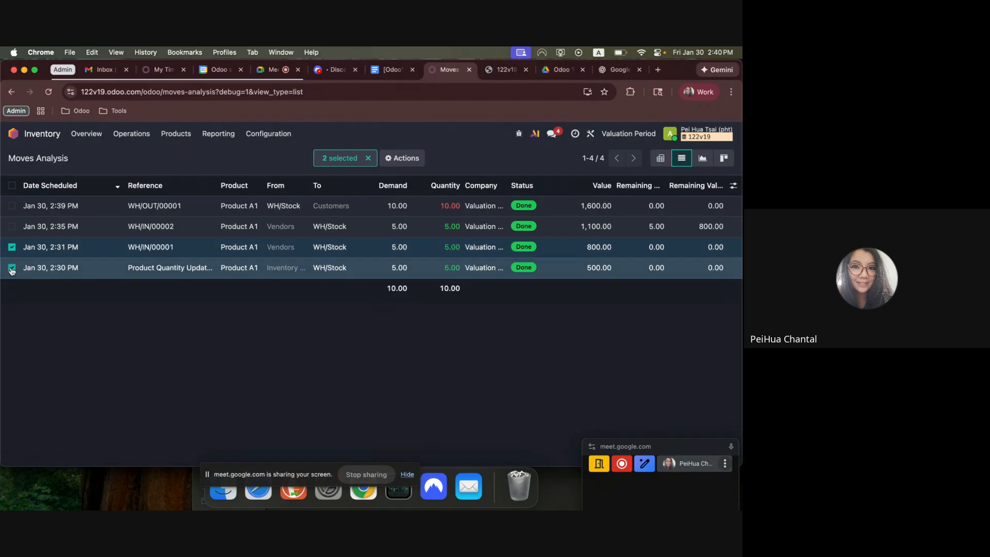
{"action": "left_click", "coordinate": [11, 267]}
{"action": "left_click", "coordinate": [9, 248]}
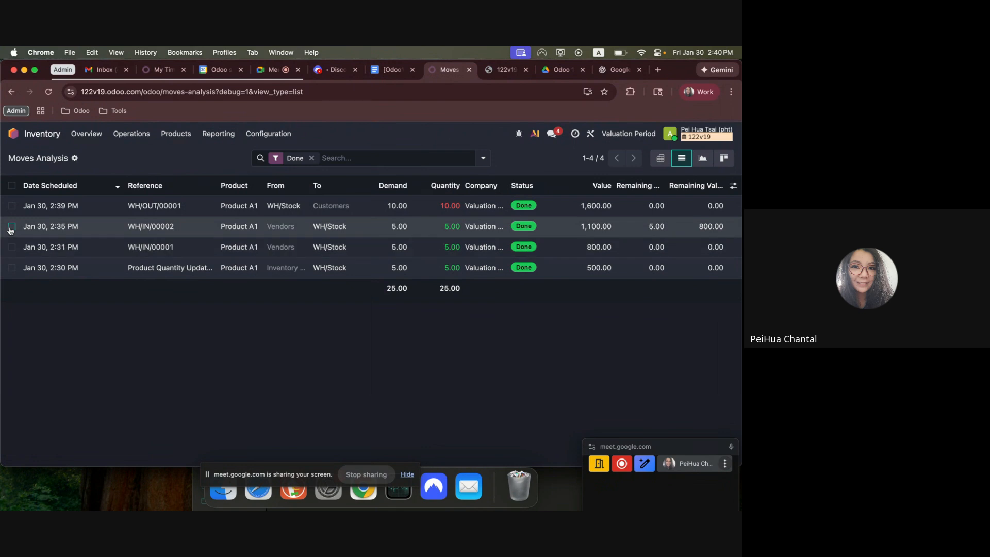
{"action": "left_click", "coordinate": [12, 227]}
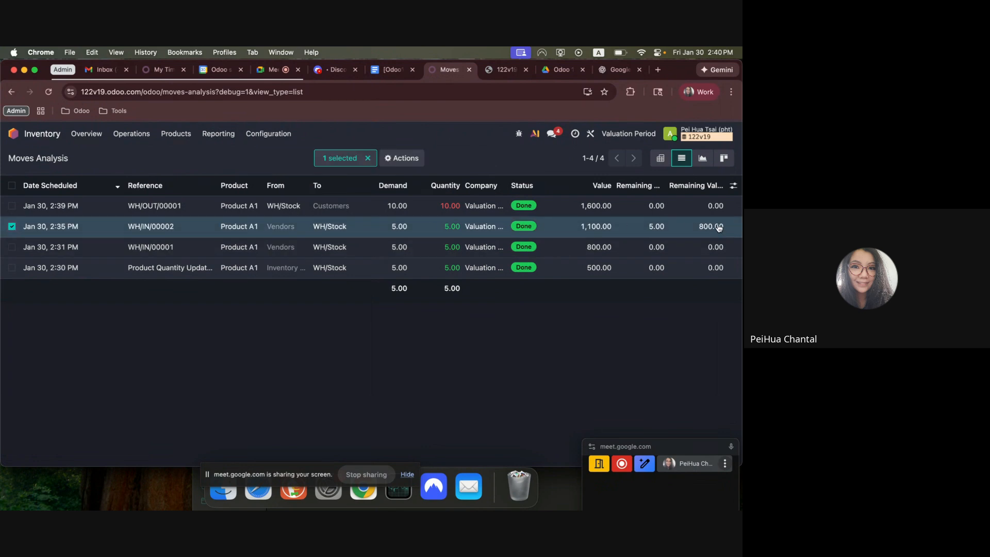
{"action": "left_click", "coordinate": [11, 226]}
{"action": "left_click", "coordinate": [12, 186]}
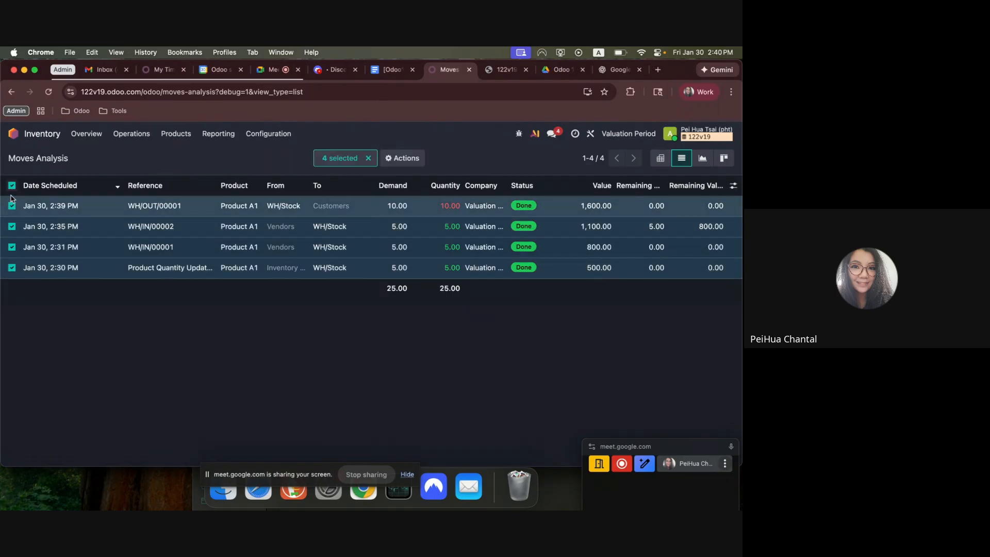
Compare the inventory account on the Accounting Balance Sheet with the Inventory Valuation closing report.
{"action": "left_click", "coordinate": [13, 134]}
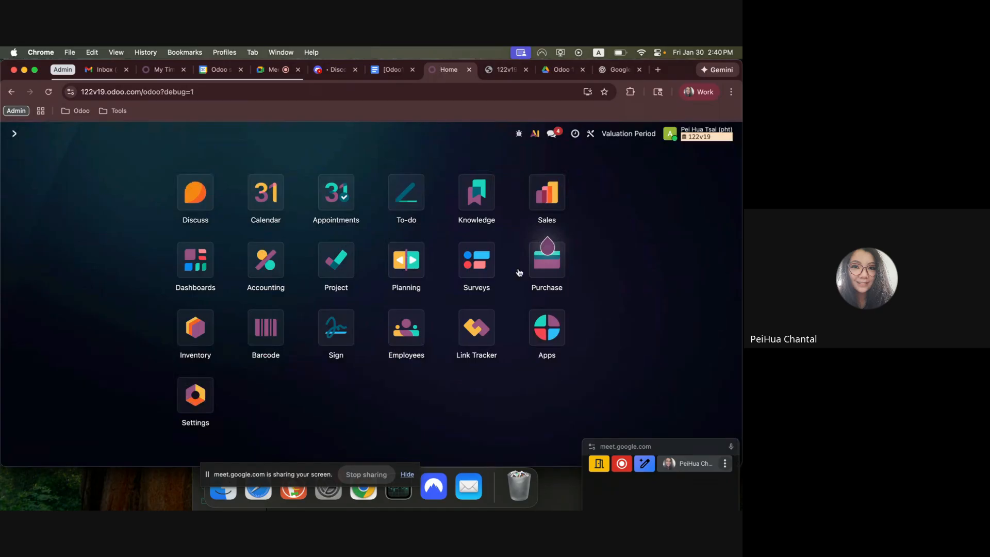
{"action": "left_click", "coordinate": [260, 277]}
{"action": "left_click", "coordinate": [310, 134]}
{"action": "left_click", "coordinate": [331, 166]}
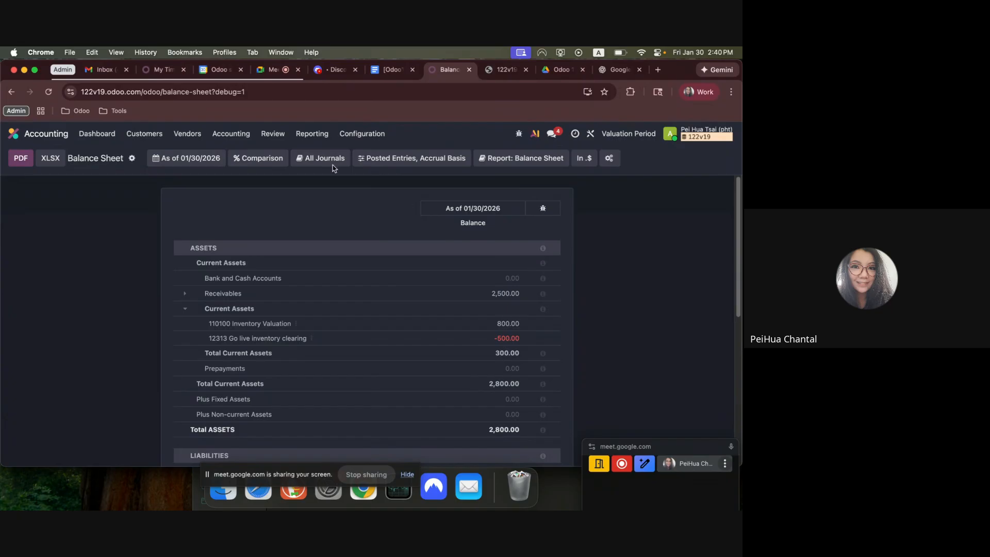
{"action": "left_click", "coordinate": [273, 133]}
{"action": "left_click", "coordinate": [296, 258]}
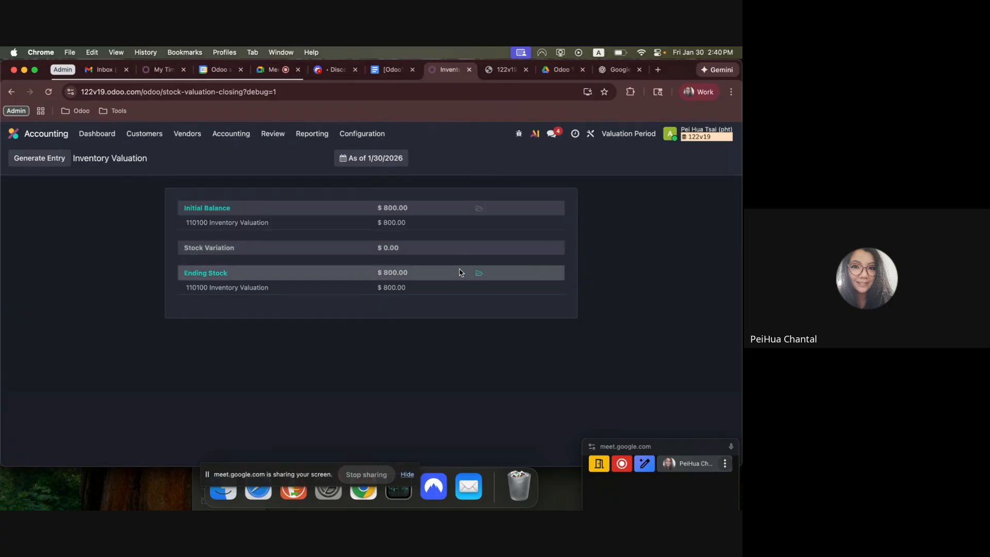
Switch to the Google Docs landed cost document and review workflow steps 8 and 9 through the invoice's journal items.
{"action": "left_click", "coordinate": [13, 133]}
{"action": "left_click", "coordinate": [394, 68]}
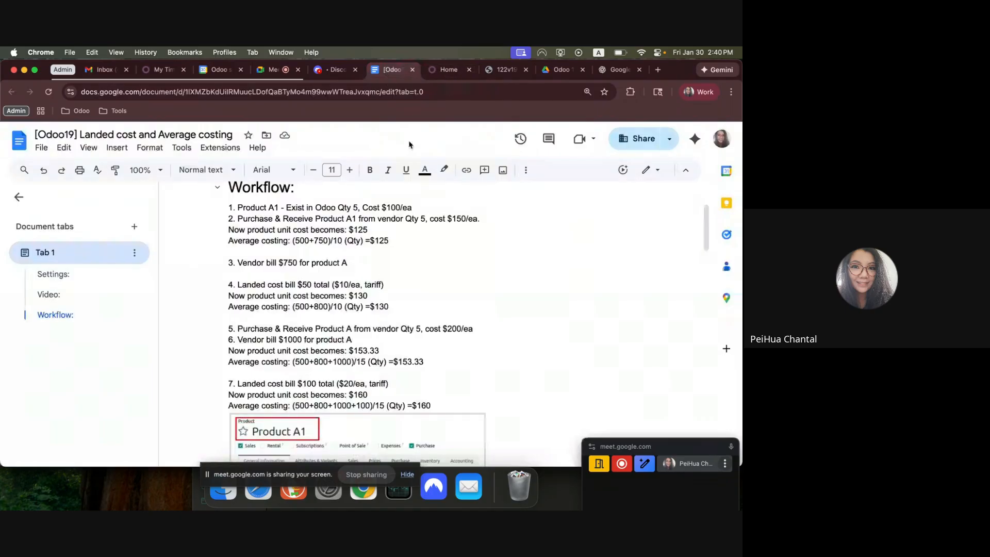
{"action": "scroll", "coordinate": [477, 370], "scroll_direction": "down", "scroll_amount": 10}
{"action": "scroll", "coordinate": [477, 370], "scroll_direction": "down", "scroll_amount": 1}
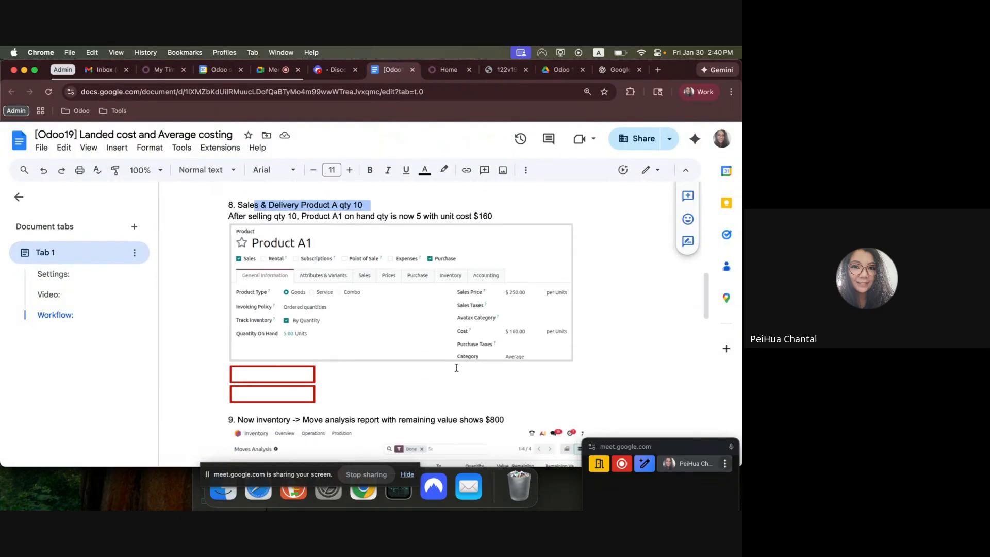
{"action": "scroll", "coordinate": [457, 369], "scroll_direction": "down", "scroll_amount": 5}
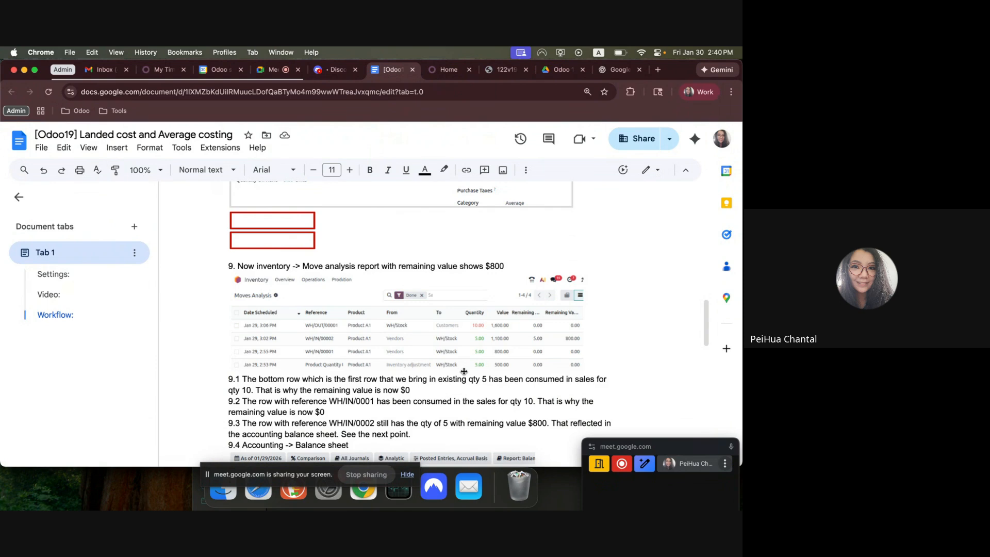
{"action": "scroll", "coordinate": [464, 371], "scroll_direction": "down", "scroll_amount": 6}
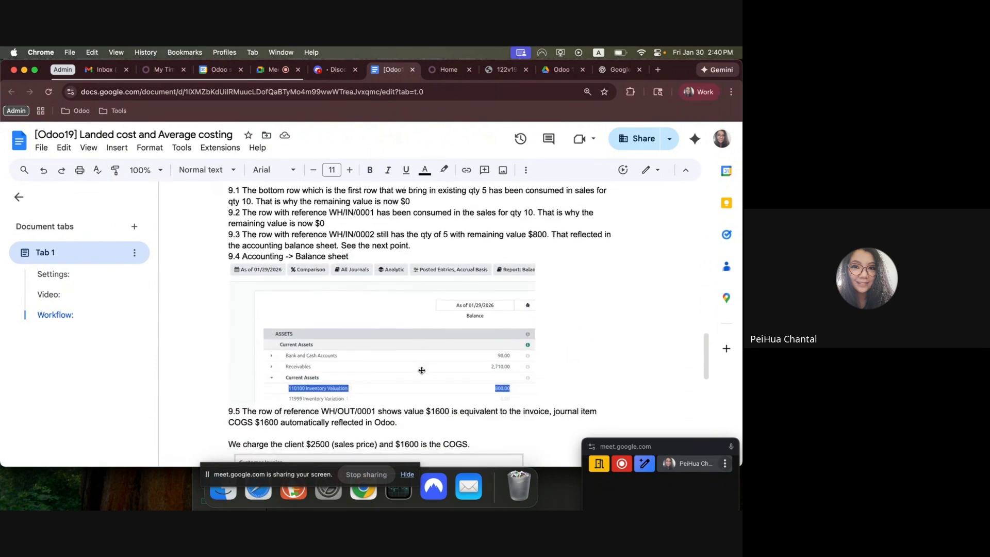
{"action": "scroll", "coordinate": [419, 378], "scroll_direction": "down", "scroll_amount": 9}
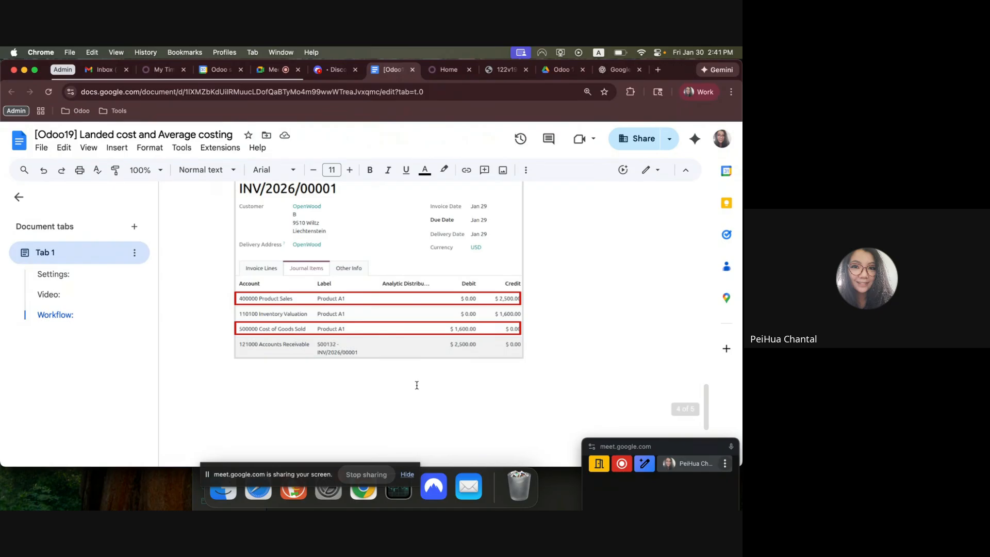